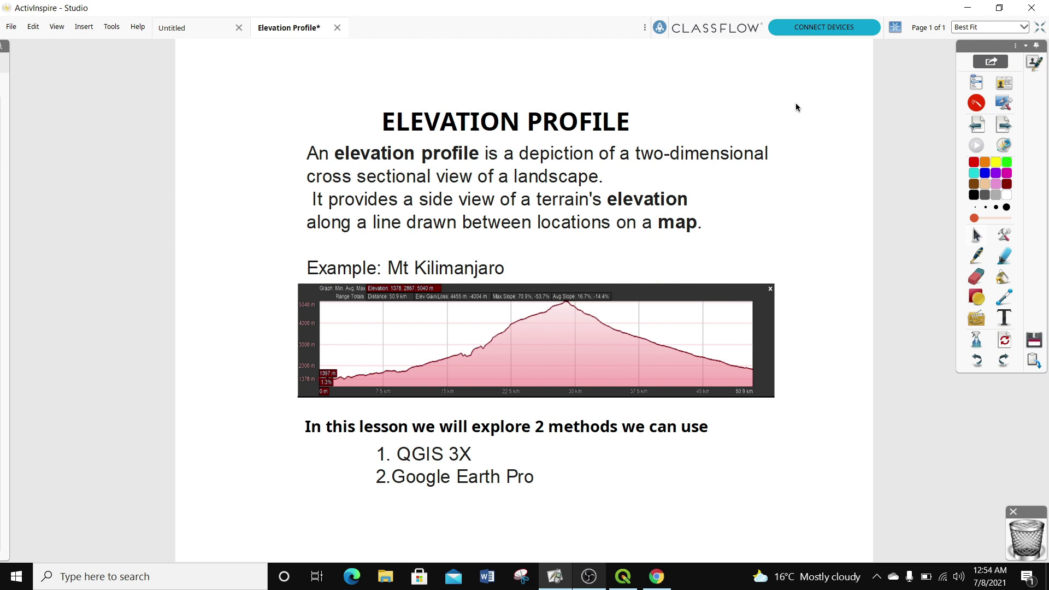
Switch to Chrome and open the website opentopography.org
{"action": "left_click", "coordinate": [614, 583]}
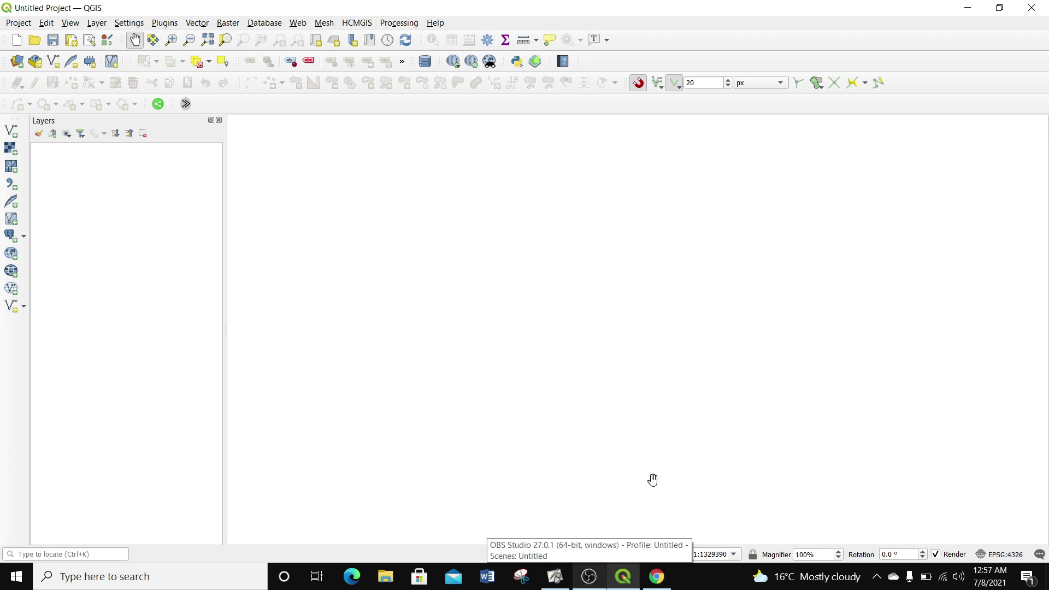
{"action": "left_click", "coordinate": [659, 577]}
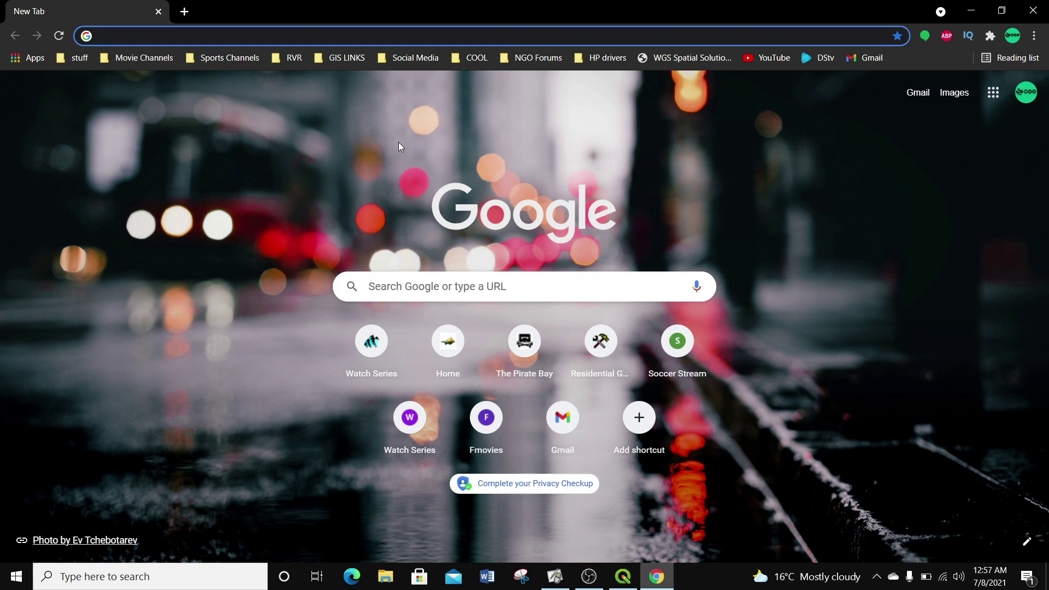
{"action": "type", "text": "opentopography.org"}
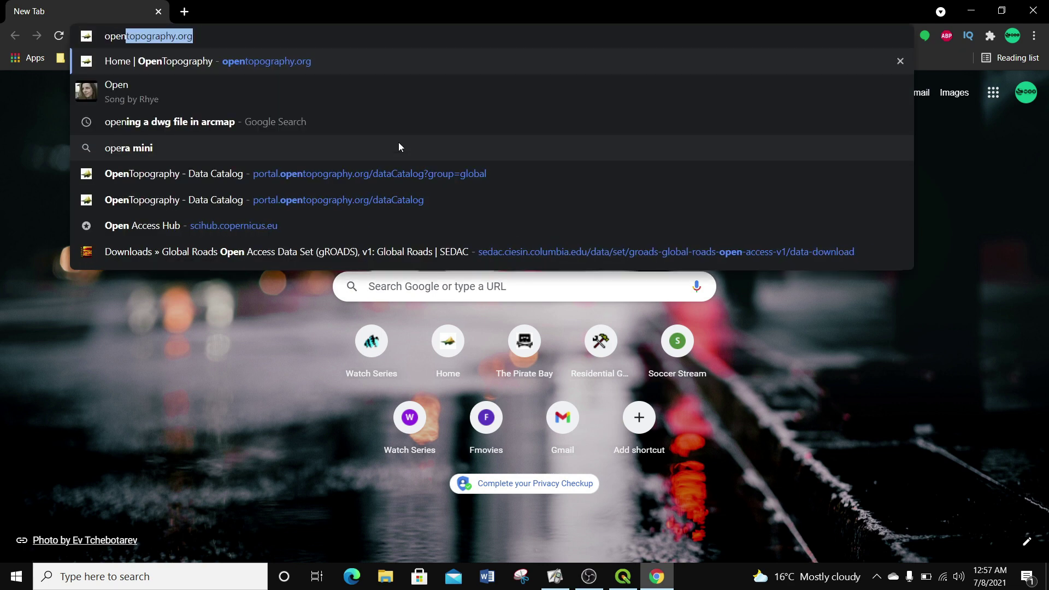
{"action": "key", "text": "Return"}
Open the SRTM GL1 dataset from the global data listed in the OpenTopography data catalog
{"action": "mouse_move", "coordinate": [673, 163]}
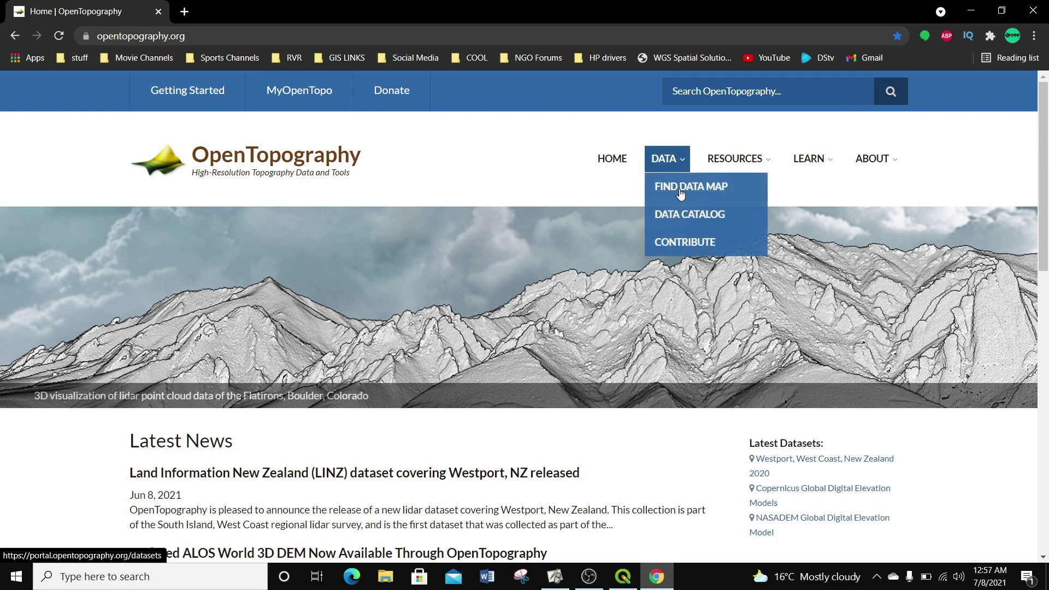
{"action": "left_click", "coordinate": [686, 215]}
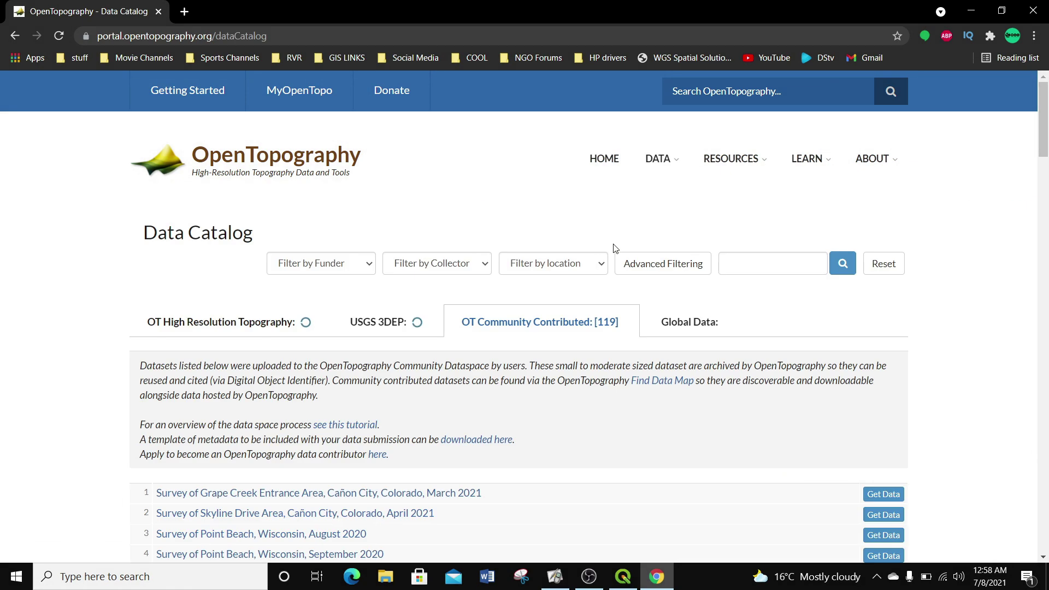
{"action": "left_click", "coordinate": [728, 328]}
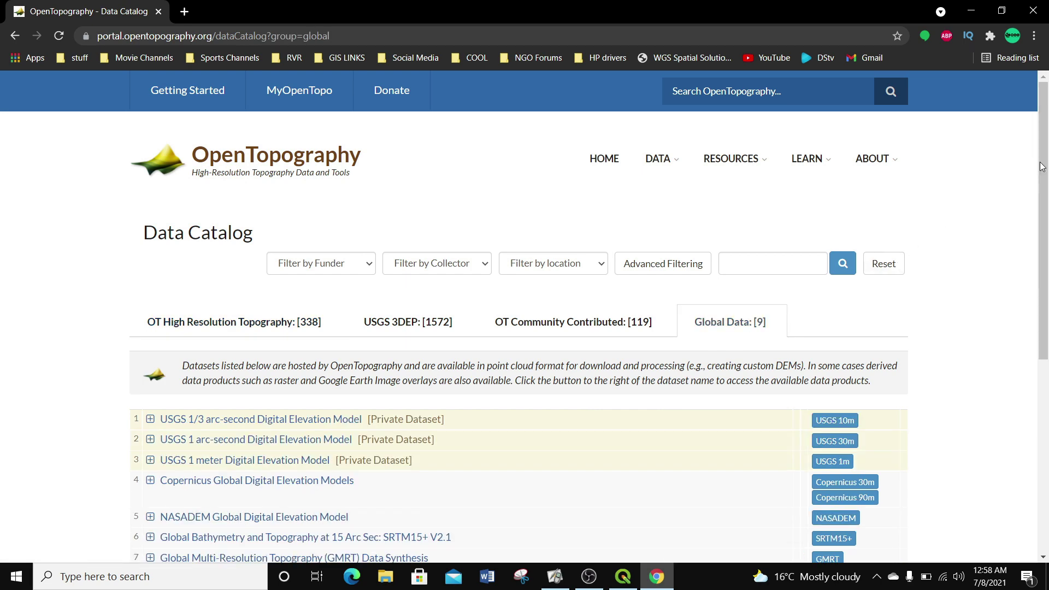
{"action": "left_click_drag", "start_coordinate": [1042, 156], "coordinate": [1043, 165]}
{"action": "scroll", "coordinate": [633, 326], "scroll_direction": "down", "scroll_amount": 4}
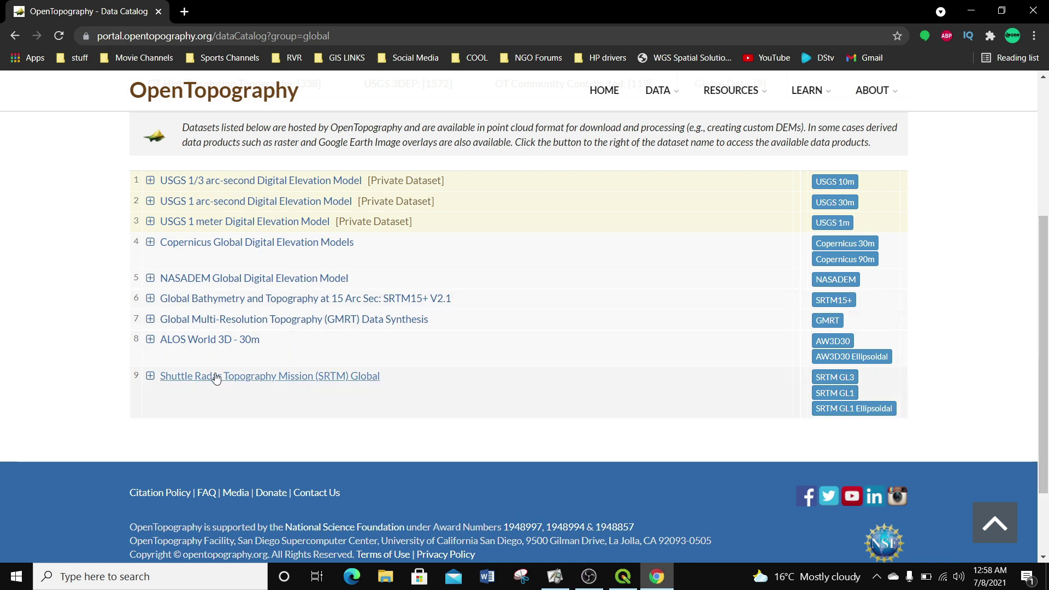
{"action": "left_click", "coordinate": [832, 396]}
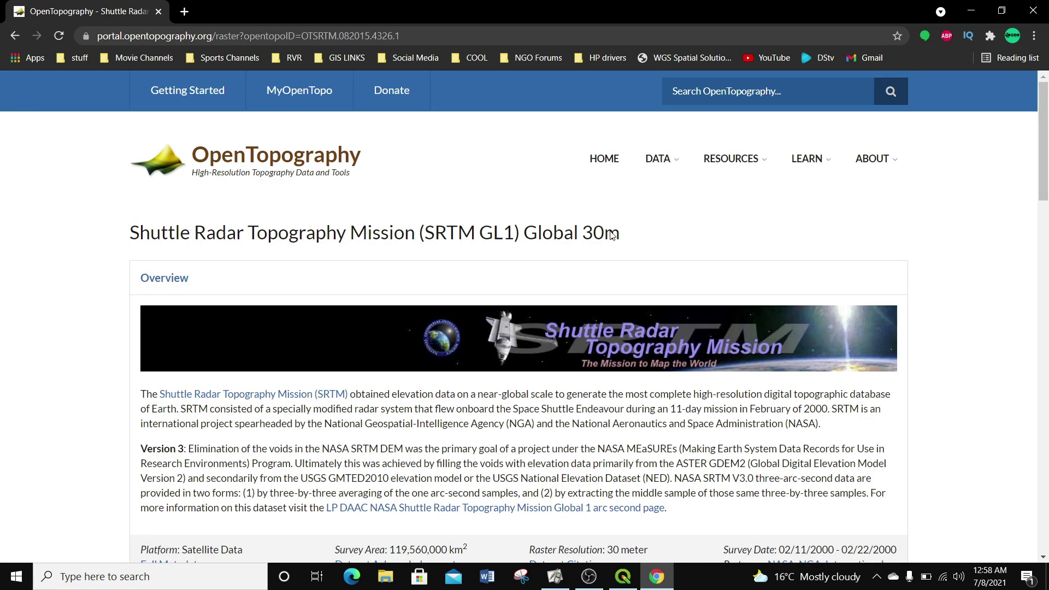
{"action": "left_click_drag", "start_coordinate": [630, 230], "coordinate": [523, 233]}
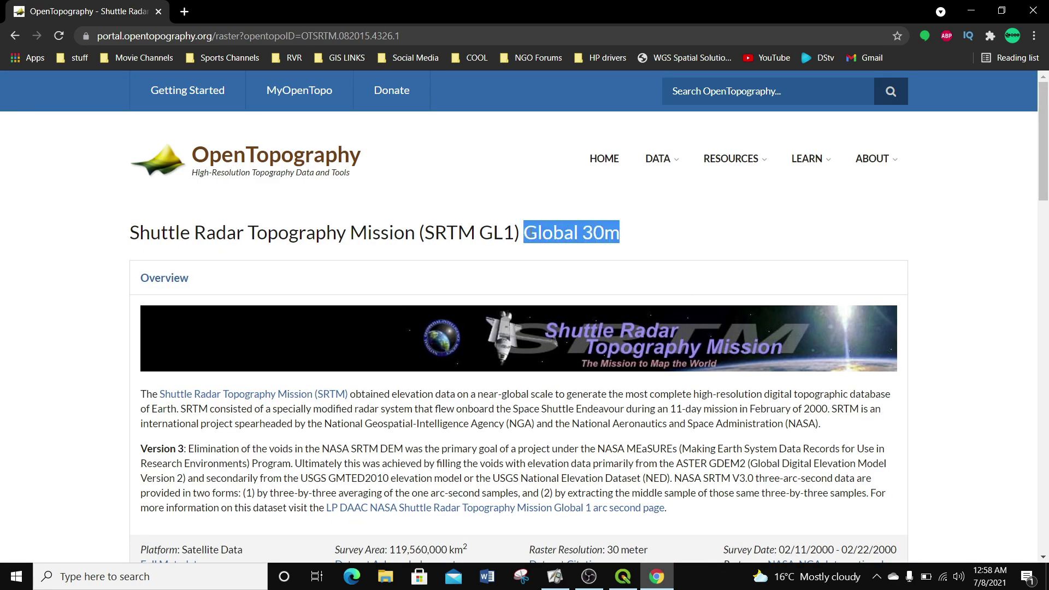
Select a rectangular region of about 6,170 km² around Mount Kenya on the dataset's map
{"action": "scroll", "coordinate": [482, 268], "scroll_direction": "down", "scroll_amount": 9}
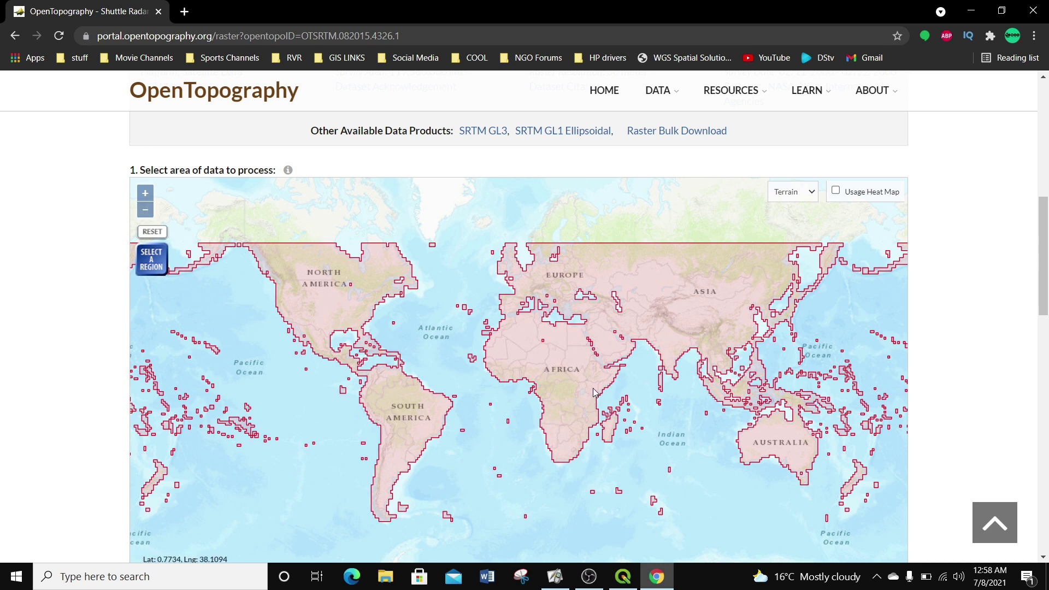
{"action": "scroll", "coordinate": [597, 392], "scroll_direction": "up", "scroll_amount": 2}
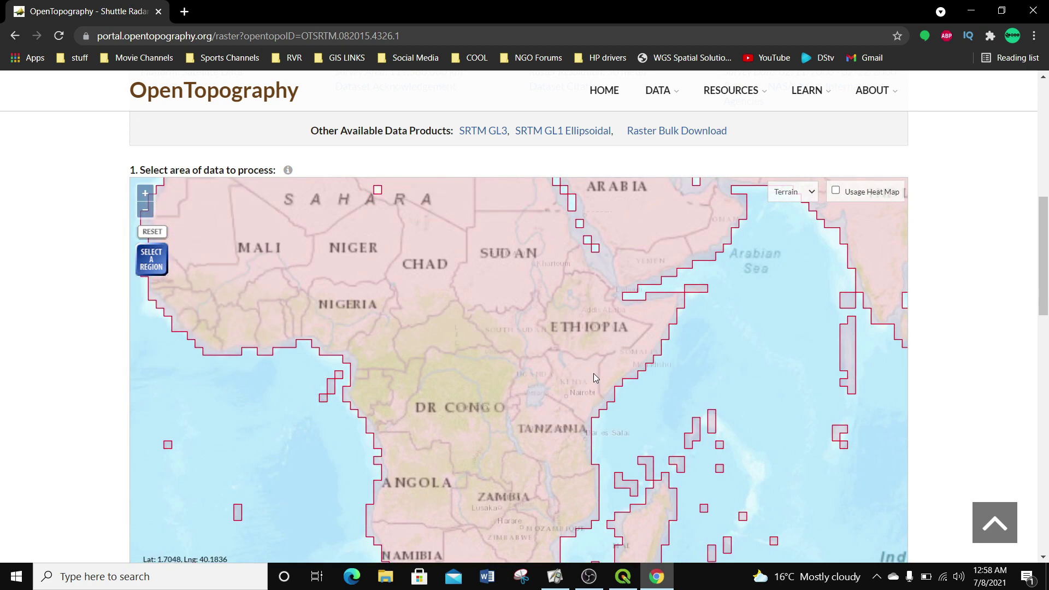
{"action": "scroll", "coordinate": [594, 373], "scroll_direction": "up", "scroll_amount": 1}
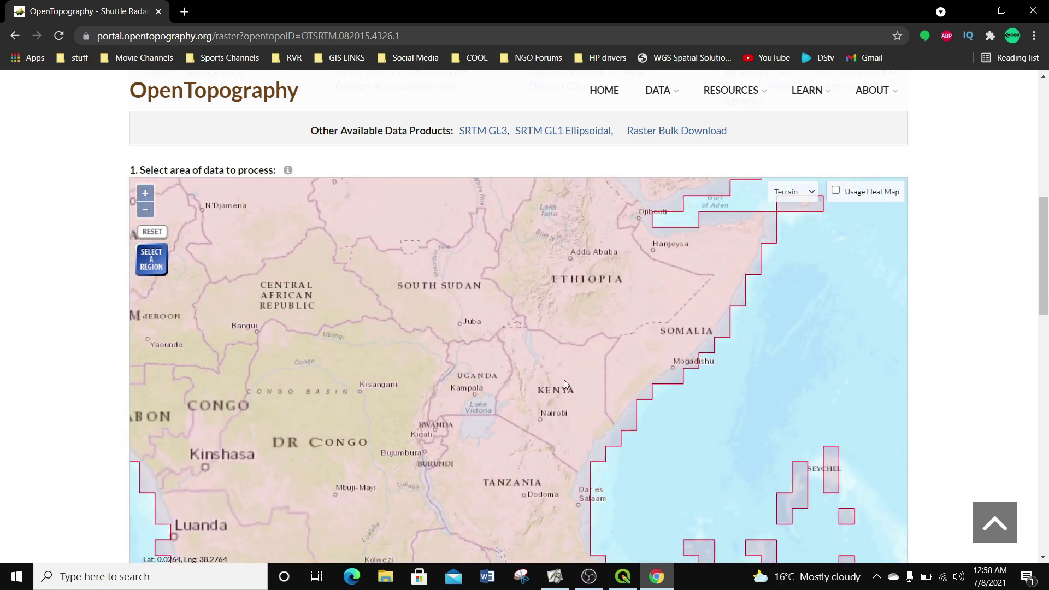
{"action": "scroll", "coordinate": [570, 307], "scroll_direction": "up", "scroll_amount": 2}
{"action": "left_click_drag", "start_coordinate": [570, 313], "coordinate": [566, 394]}
{"action": "scroll", "coordinate": [569, 343], "scroll_direction": "up", "scroll_amount": 2}
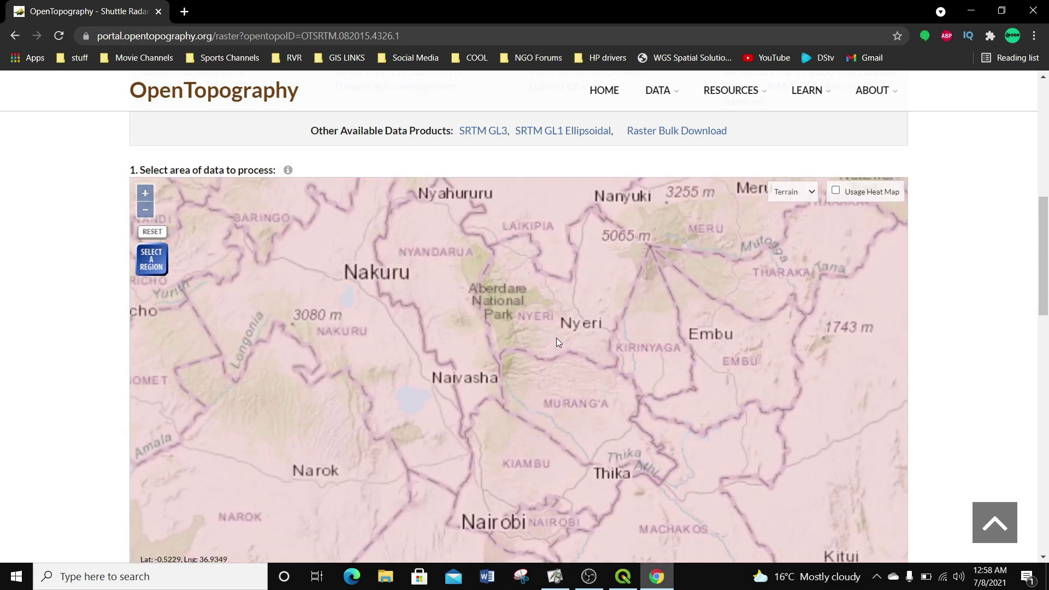
{"action": "scroll", "coordinate": [593, 291], "scroll_direction": "down", "scroll_amount": 1}
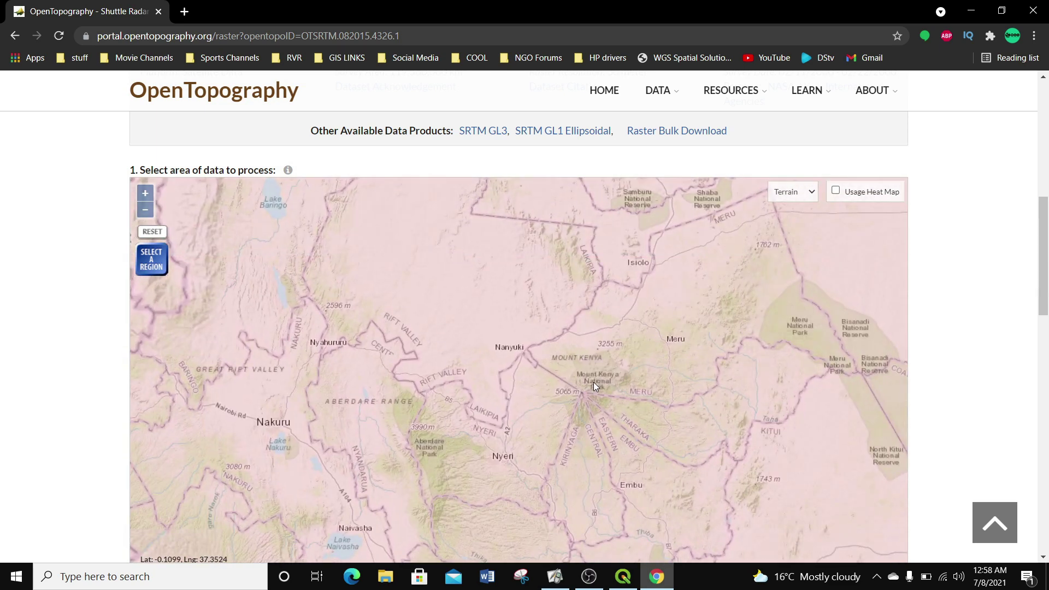
{"action": "scroll", "coordinate": [593, 382], "scroll_direction": "up", "scroll_amount": 1}
{"action": "left_click_drag", "start_coordinate": [602, 384], "coordinate": [523, 363]}
{"action": "left_click_drag", "start_coordinate": [627, 350], "coordinate": [618, 370]}
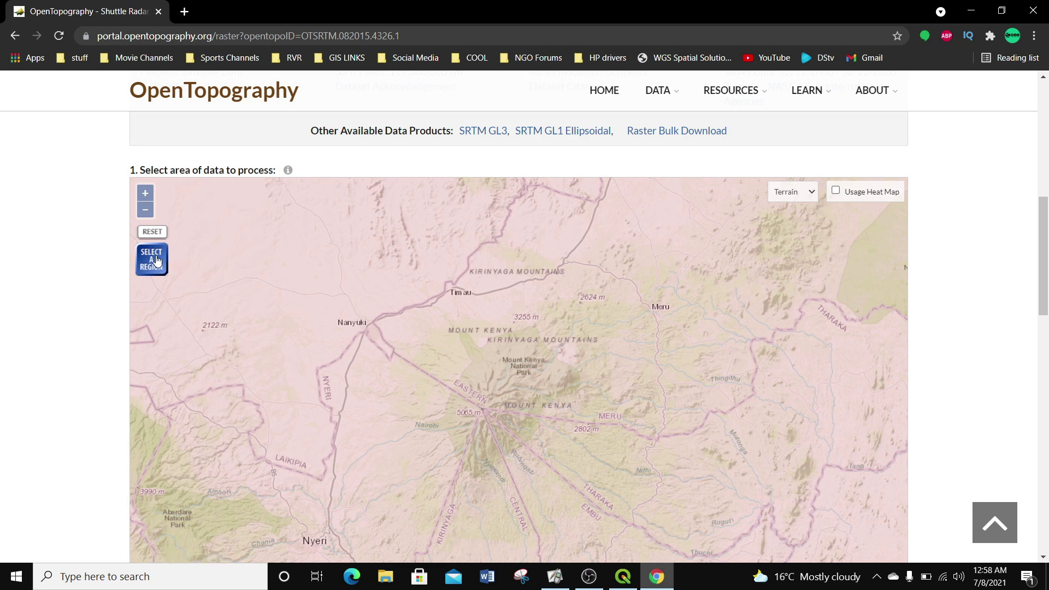
{"action": "left_click", "coordinate": [155, 260]}
{"action": "left_click_drag", "start_coordinate": [363, 251], "coordinate": [773, 547]}
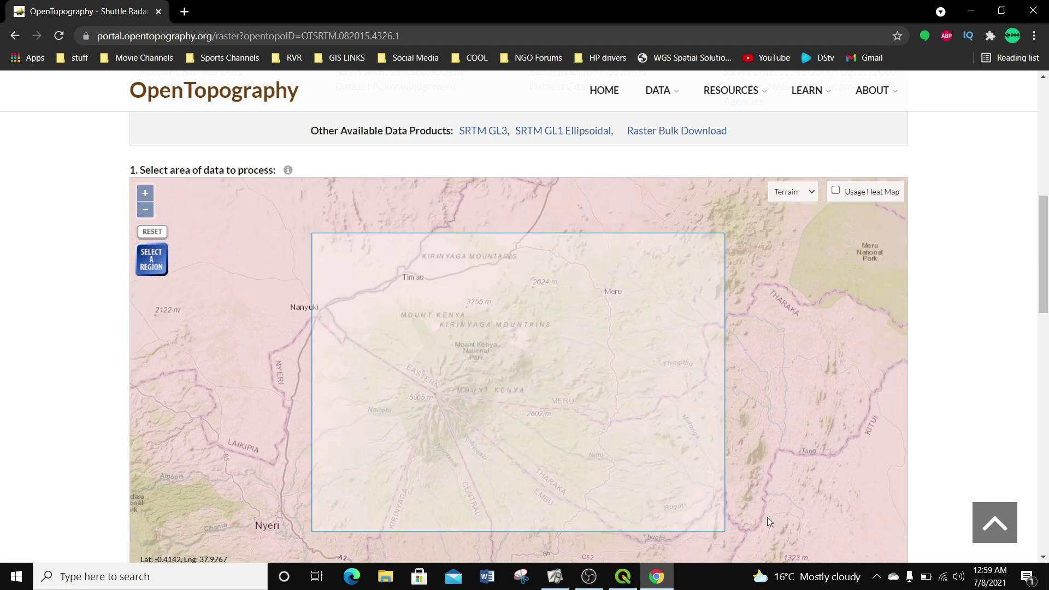
Turn off the generation of hillshade images from DEMs in the visualization options
{"action": "left_click_drag", "start_coordinate": [1042, 229], "coordinate": [1045, 273]}
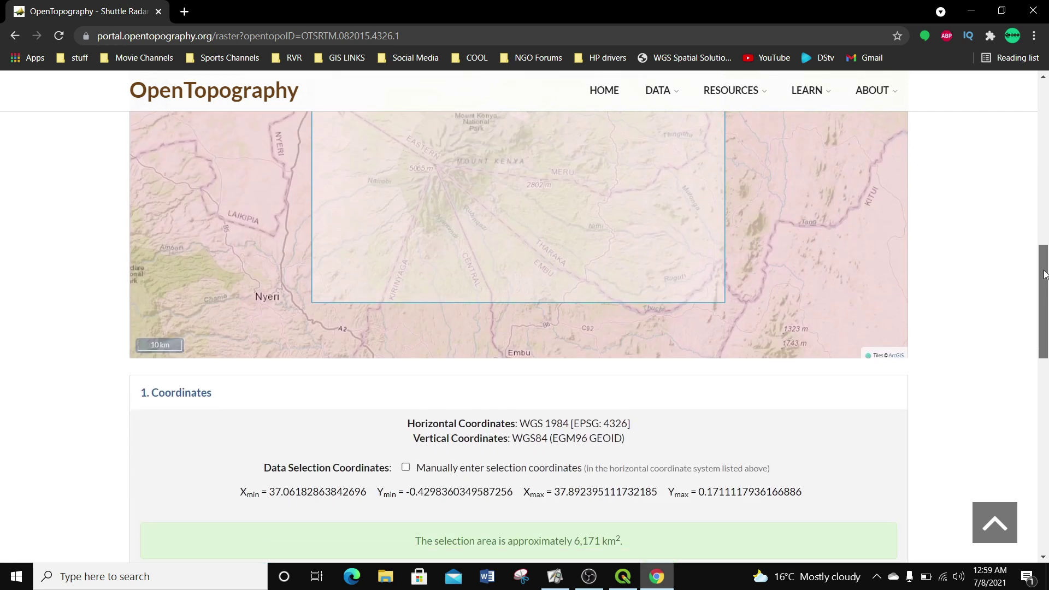
{"action": "scroll", "coordinate": [652, 288], "scroll_direction": "down", "scroll_amount": 5}
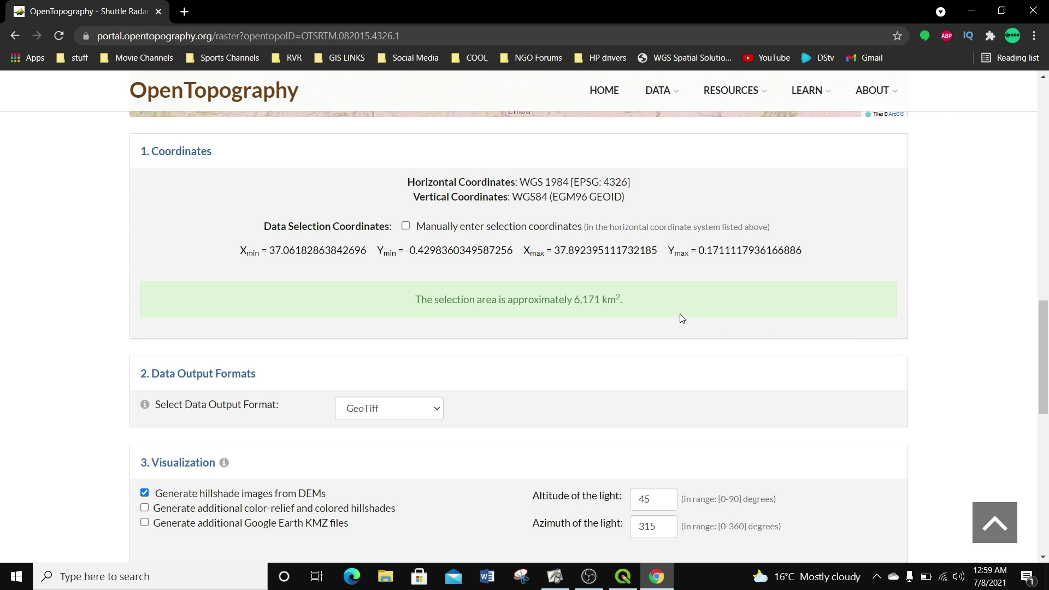
{"action": "scroll", "coordinate": [467, 352], "scroll_direction": "down", "scroll_amount": 1}
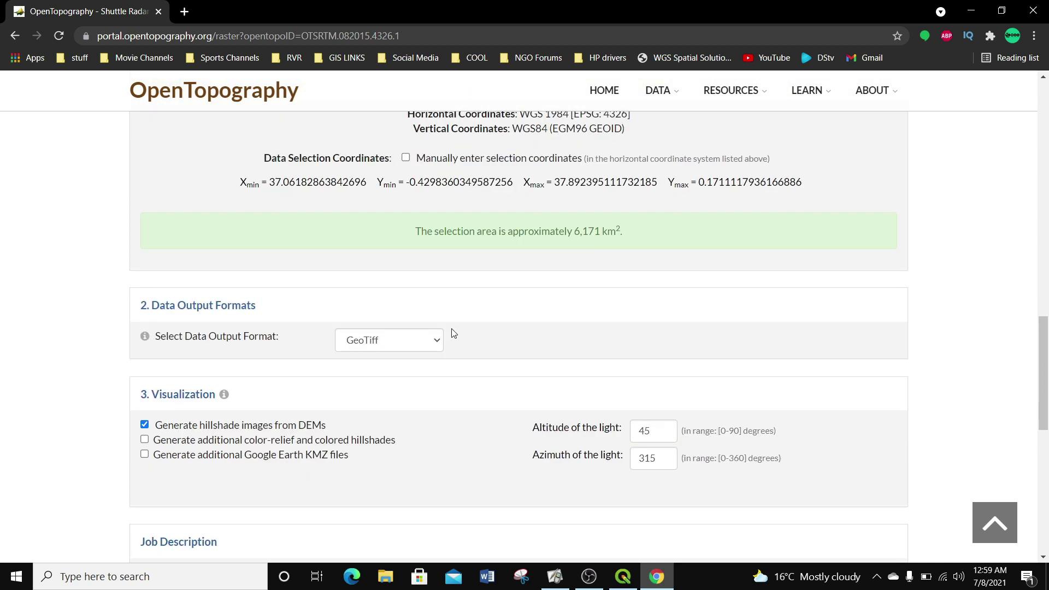
{"action": "scroll", "coordinate": [451, 327], "scroll_direction": "down", "scroll_amount": 3}
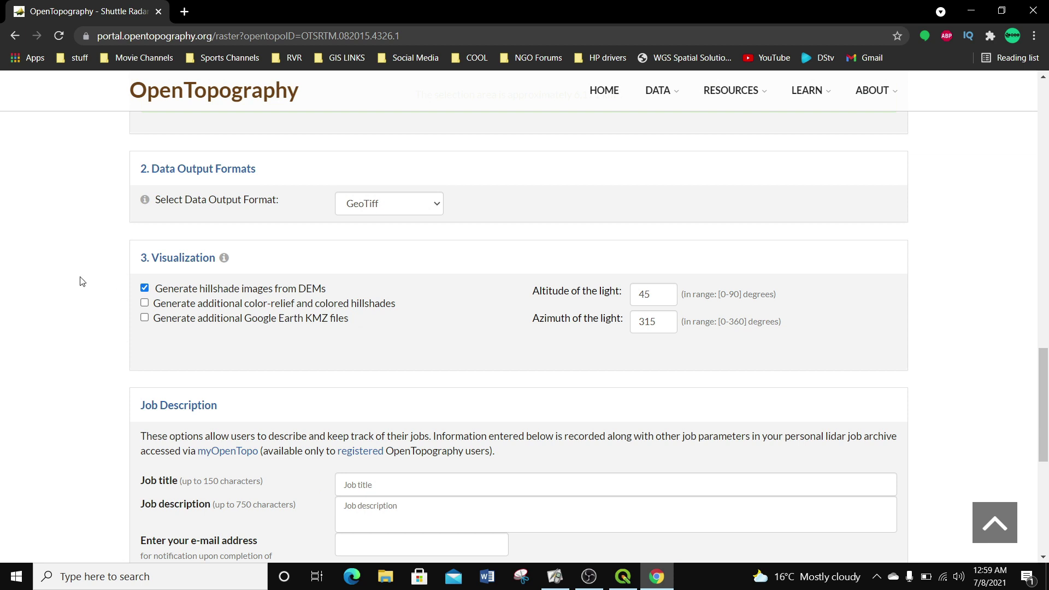
{"action": "left_click", "coordinate": [145, 288]}
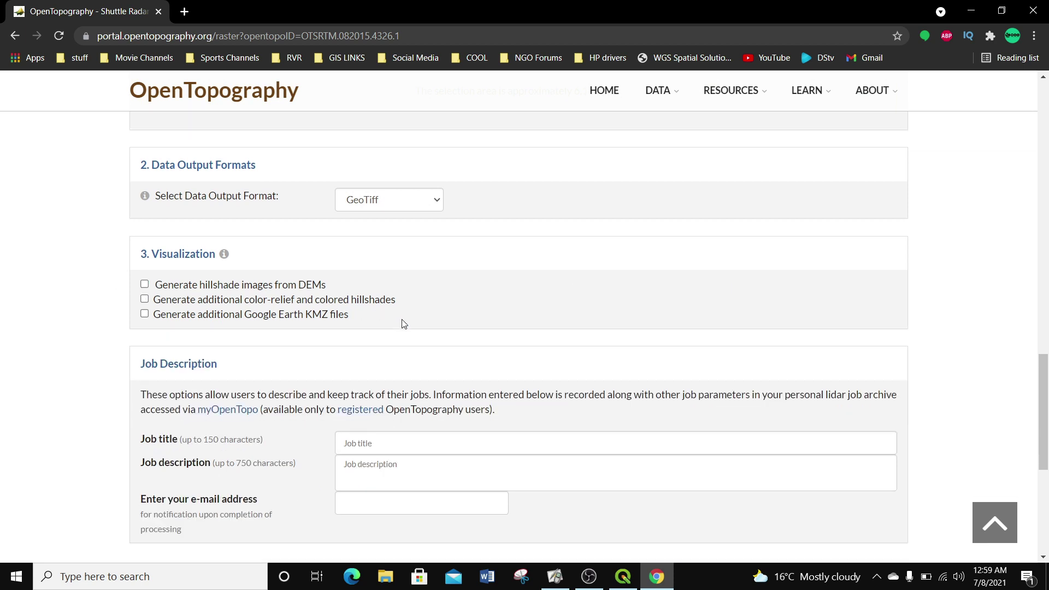
Enter gis as the job title and job description, fill in the notification e-mail address, and submit the job
{"action": "scroll", "coordinate": [404, 323], "scroll_direction": "down", "scroll_amount": 3}
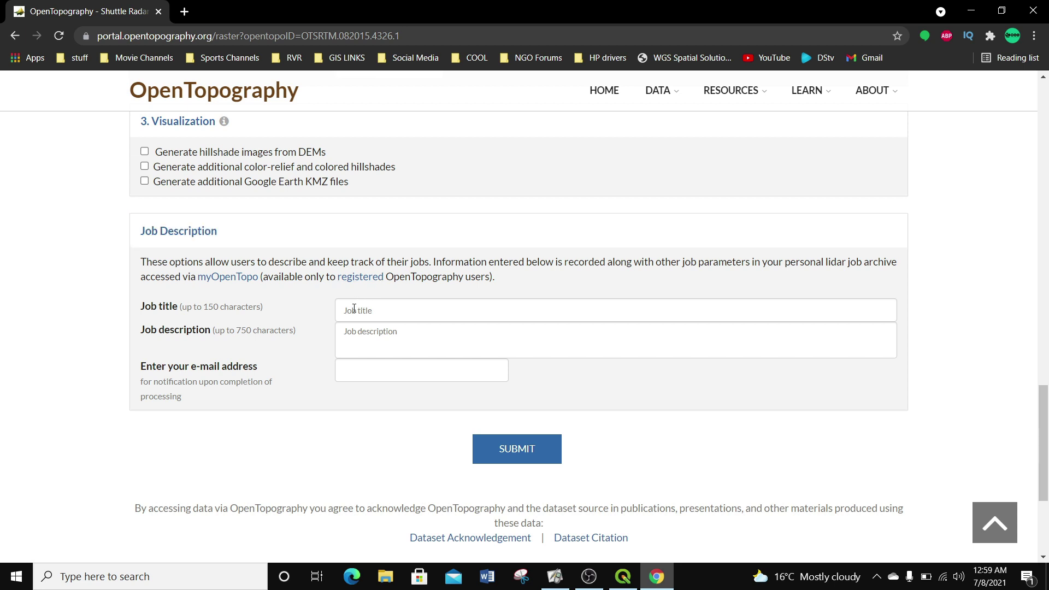
{"action": "left_click", "coordinate": [386, 310]}
{"action": "type", "text": "gis"}
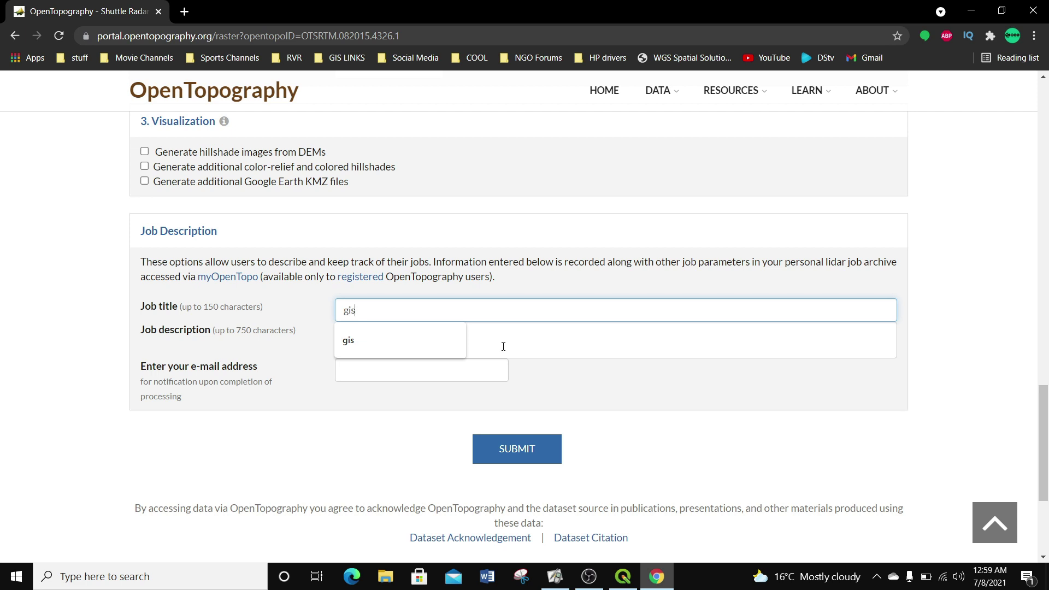
{"action": "left_click", "coordinate": [478, 346]}
{"action": "type", "text": "gis"}
{"action": "left_click", "coordinate": [383, 370]}
{"action": "type", "text": "w"}
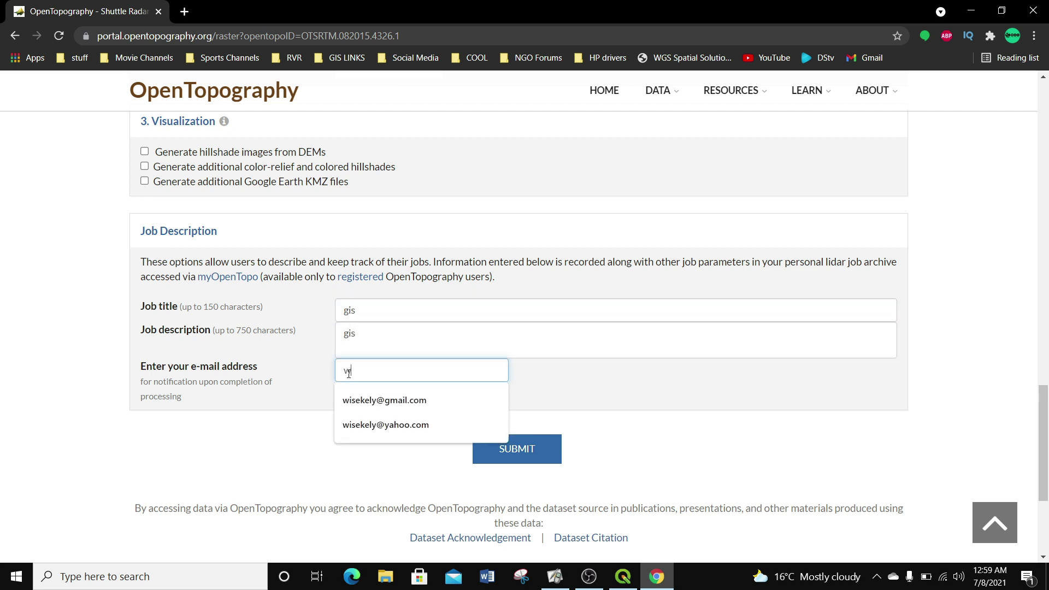
{"action": "left_click", "coordinate": [399, 405]}
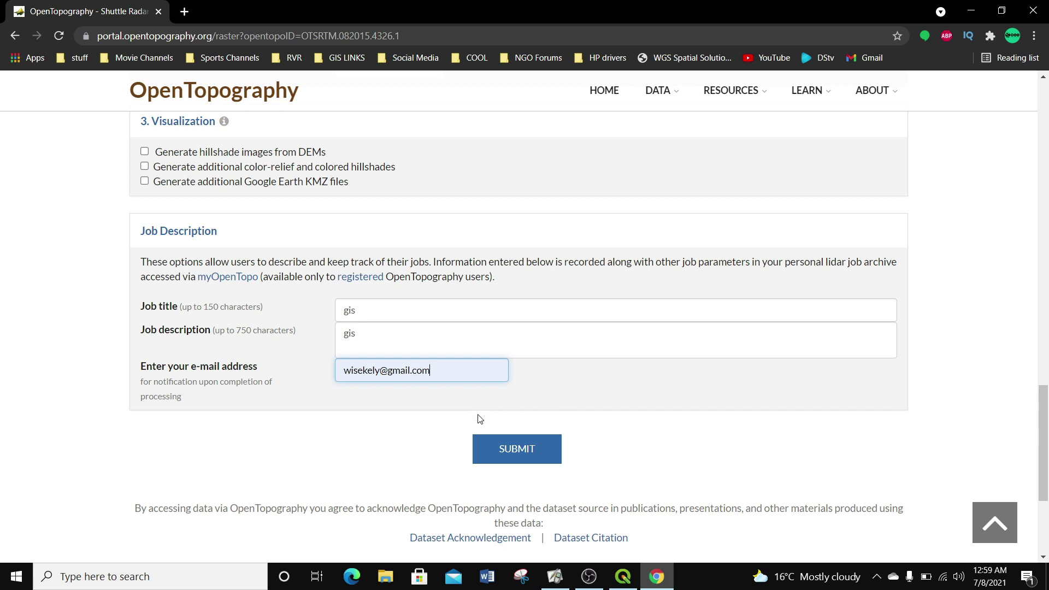
{"action": "left_click", "coordinate": [528, 454]}
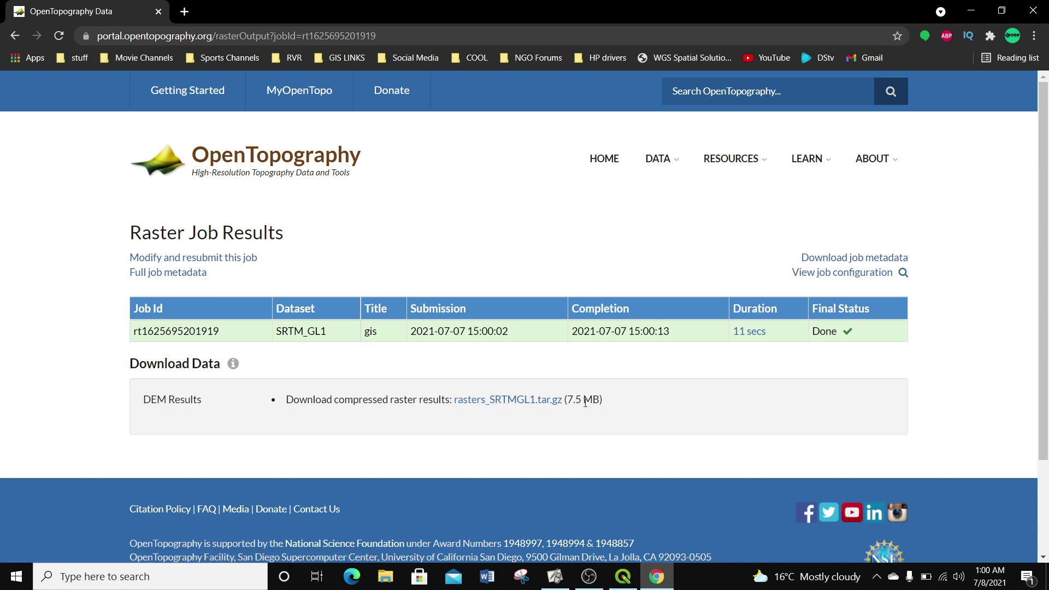
Download rasters_SRTMGL1.tar.gz into a new folder named mt kenya data inside Desktop > GIS > data > DEM
{"action": "left_click", "coordinate": [524, 404]}
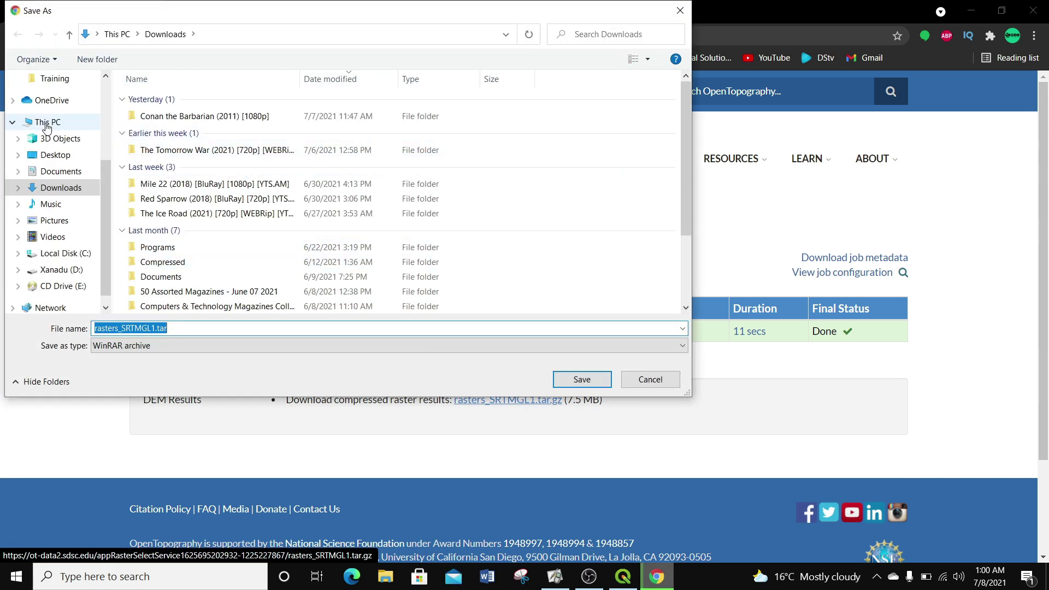
{"action": "left_click", "coordinate": [47, 125]}
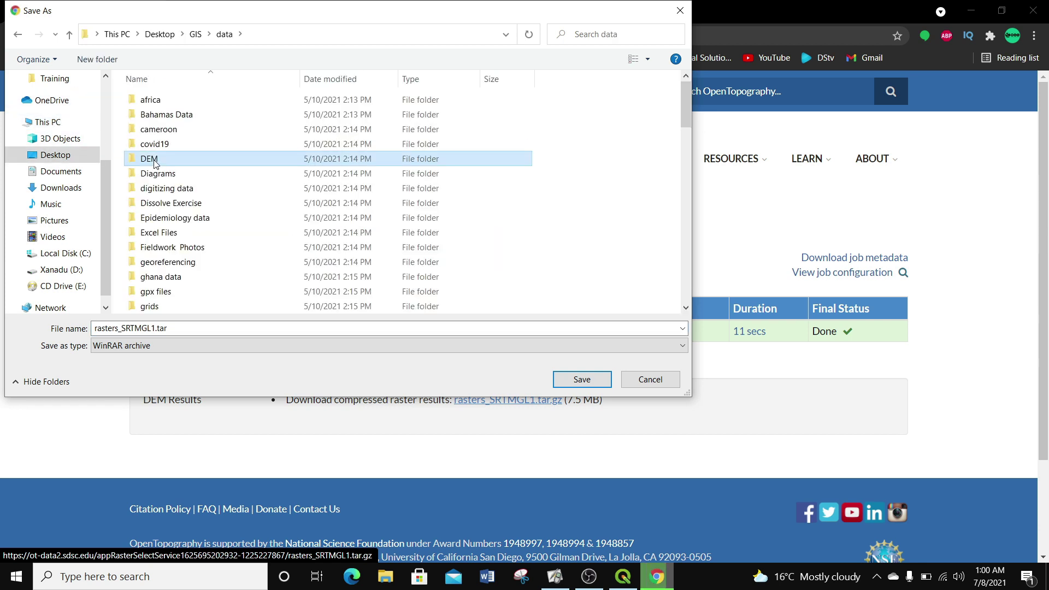
{"action": "double_click", "coordinate": [159, 151]}
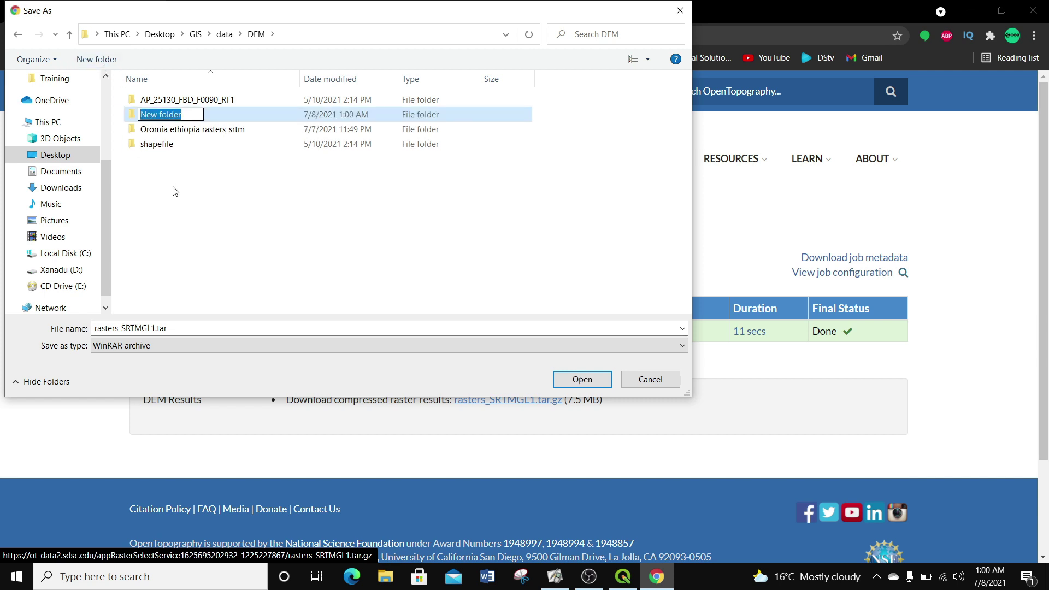
{"action": "type", "text": "mt kenya"}
{"action": "type", "text": "data"}
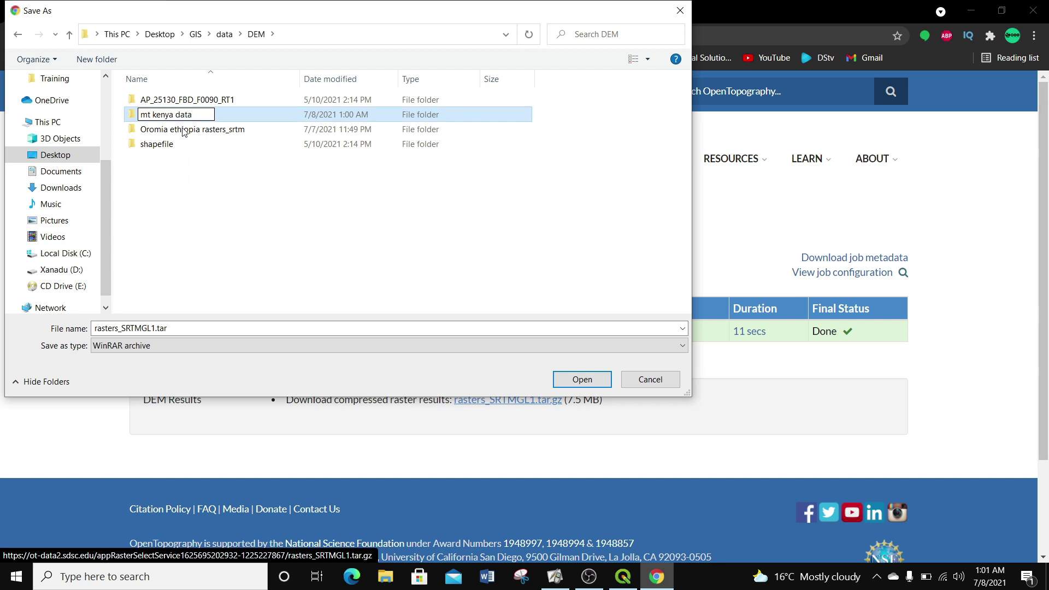
{"action": "key", "text": "Return"}
{"action": "double_click", "coordinate": [184, 116]}
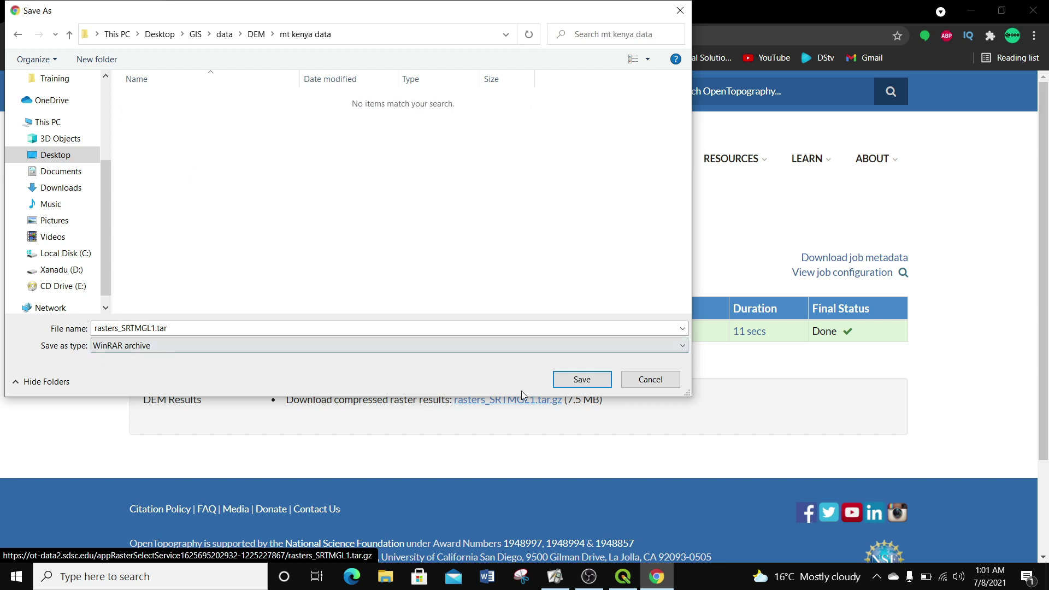
{"action": "left_click", "coordinate": [581, 379]}
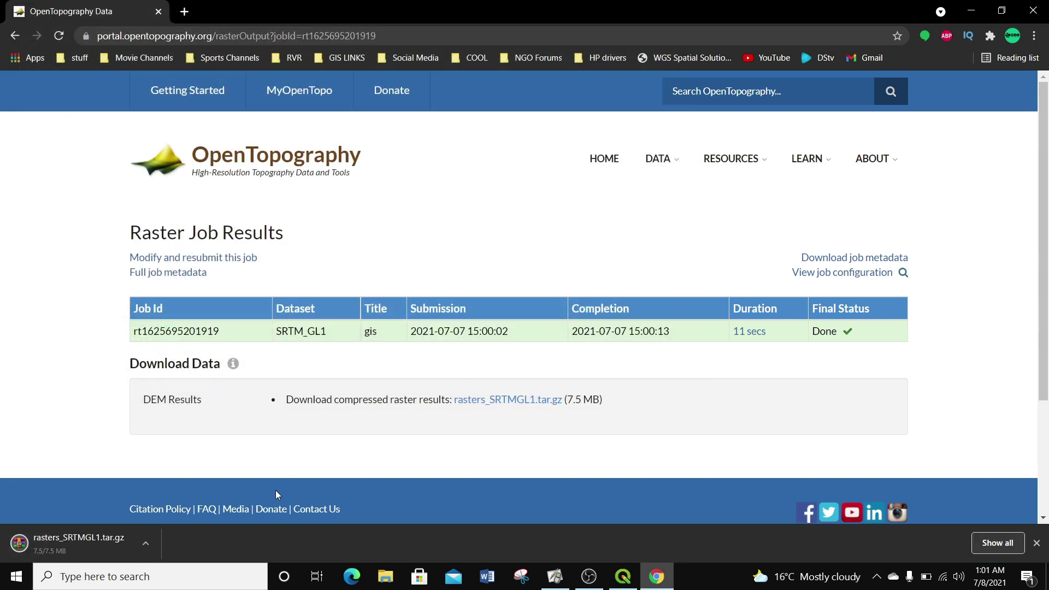
Extract the downloaded rasters_SRTMGL1.tar archive directly into the mt kenya data folder and close the file window
{"action": "left_click", "coordinate": [145, 546]}
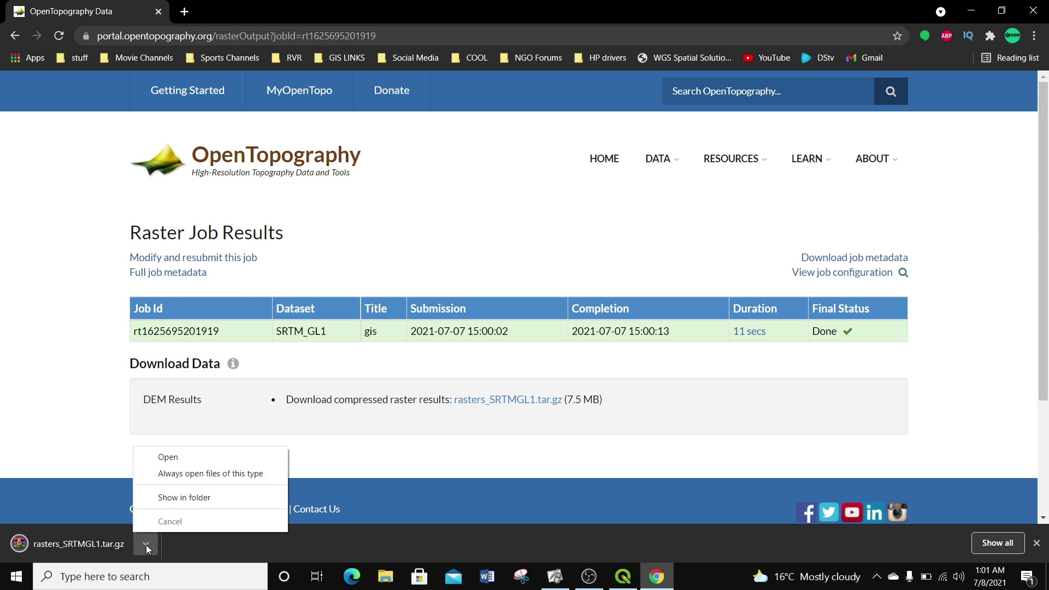
{"action": "left_click", "coordinate": [200, 495]}
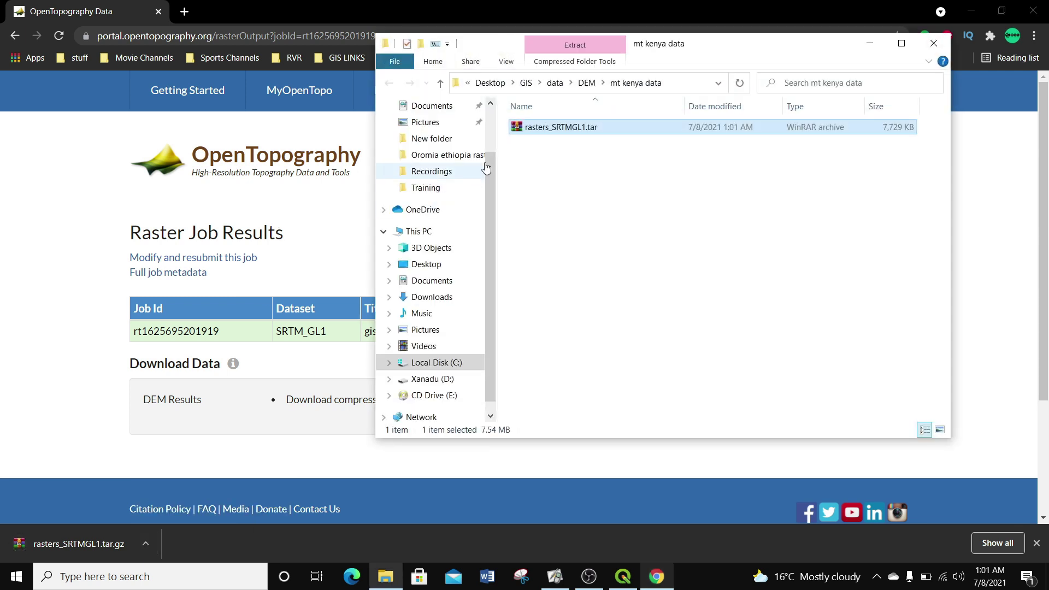
{"action": "right_click", "coordinate": [548, 131]}
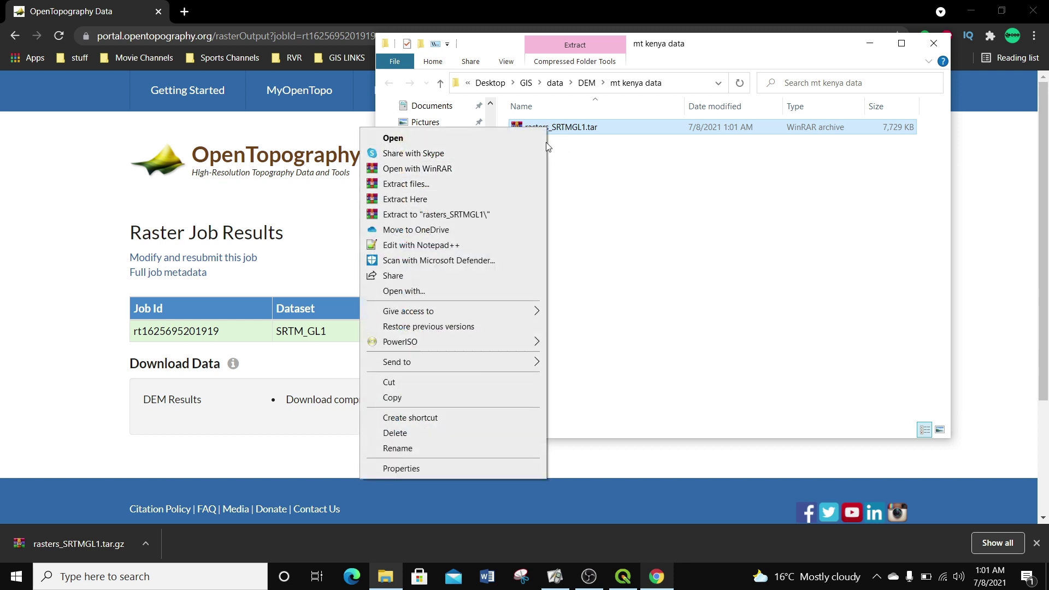
{"action": "left_click", "coordinate": [434, 214]}
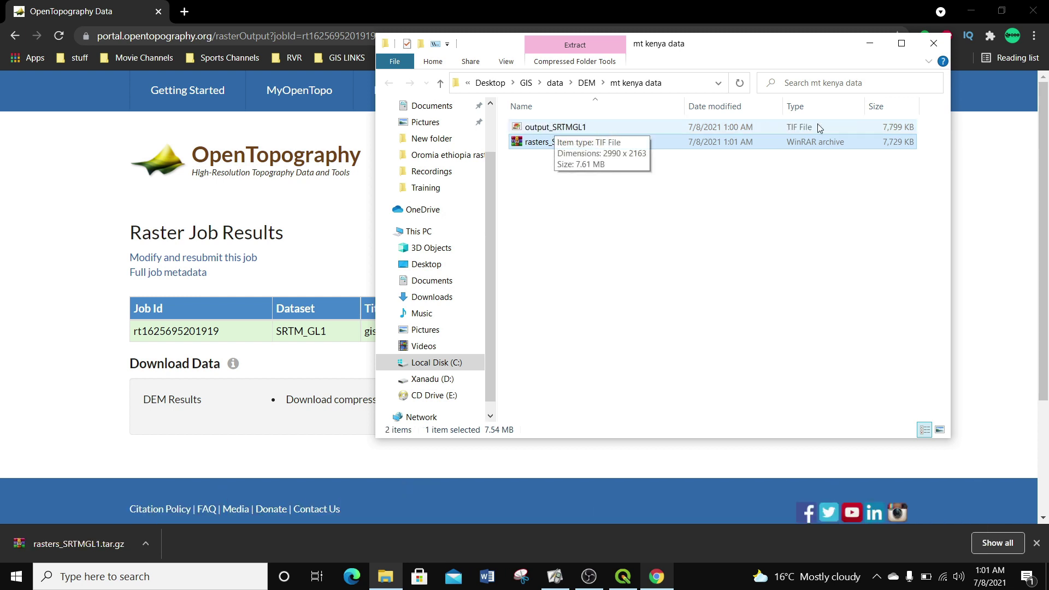
{"action": "left_click", "coordinate": [934, 44]}
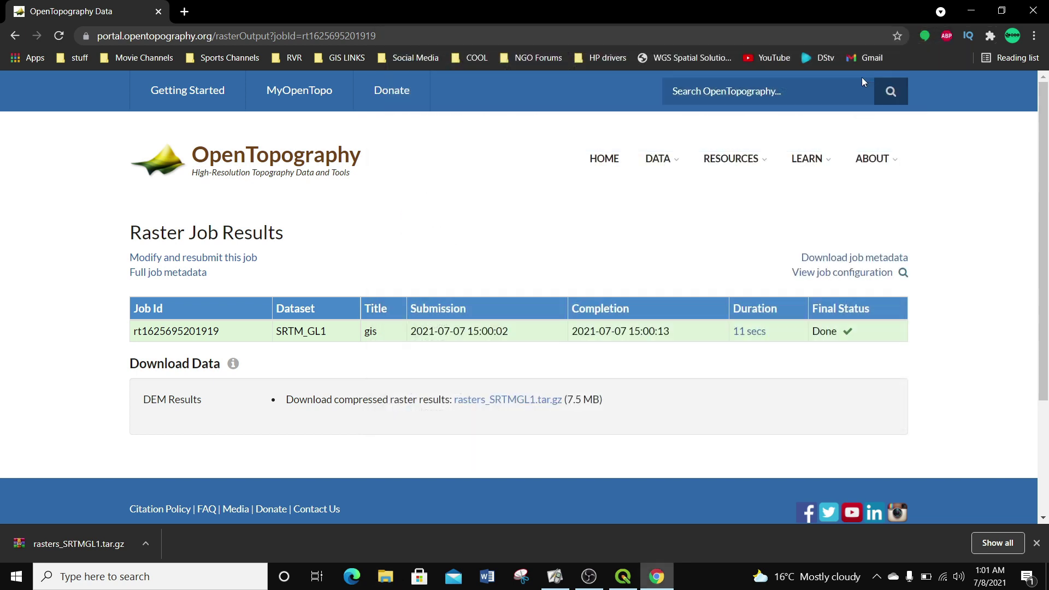
Switch to QGIS and add output_SRTMGL1.tif from the mt kenya data folder as a raster layer
{"action": "left_click", "coordinate": [623, 577]}
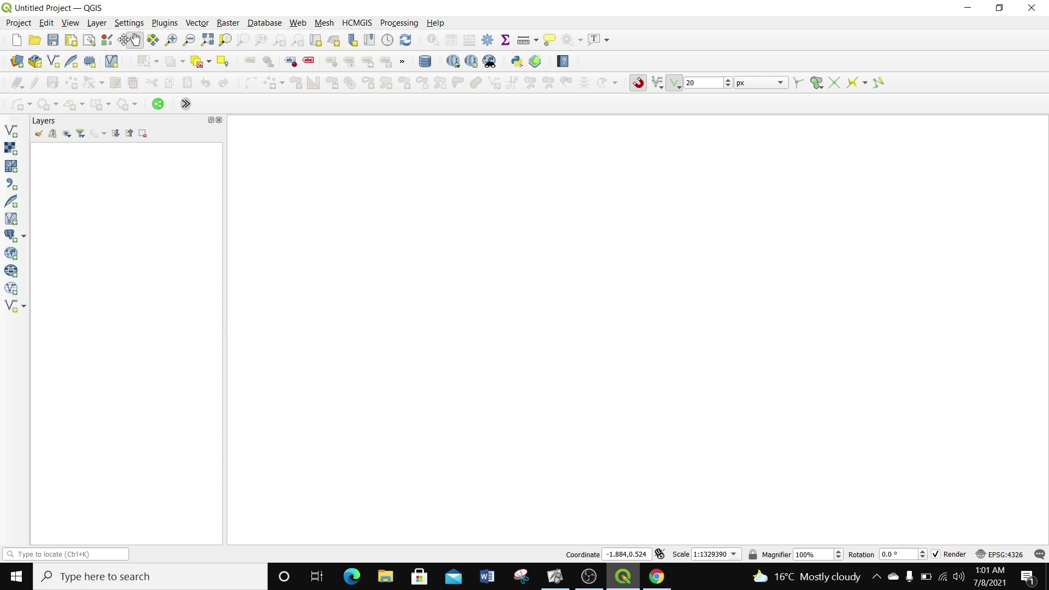
{"action": "left_click", "coordinate": [97, 24]}
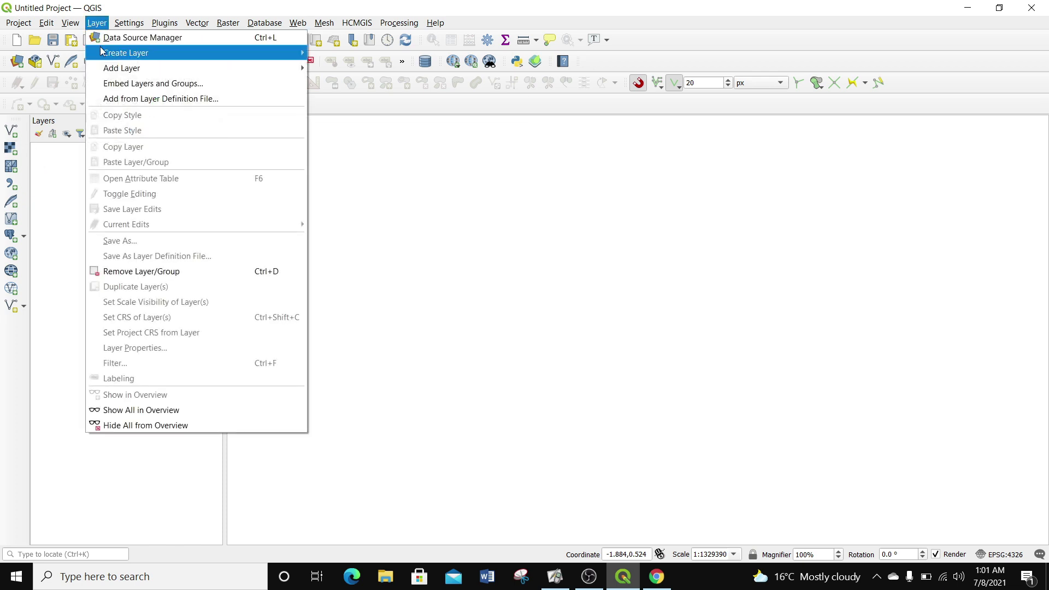
{"action": "mouse_move", "coordinate": [106, 68]}
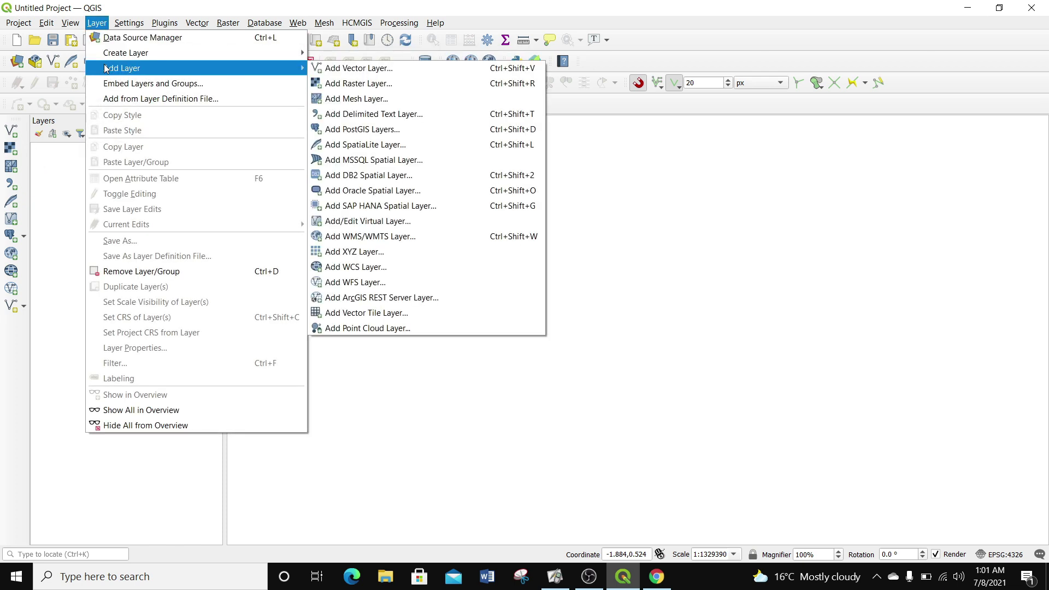
{"action": "left_click", "coordinate": [347, 83]}
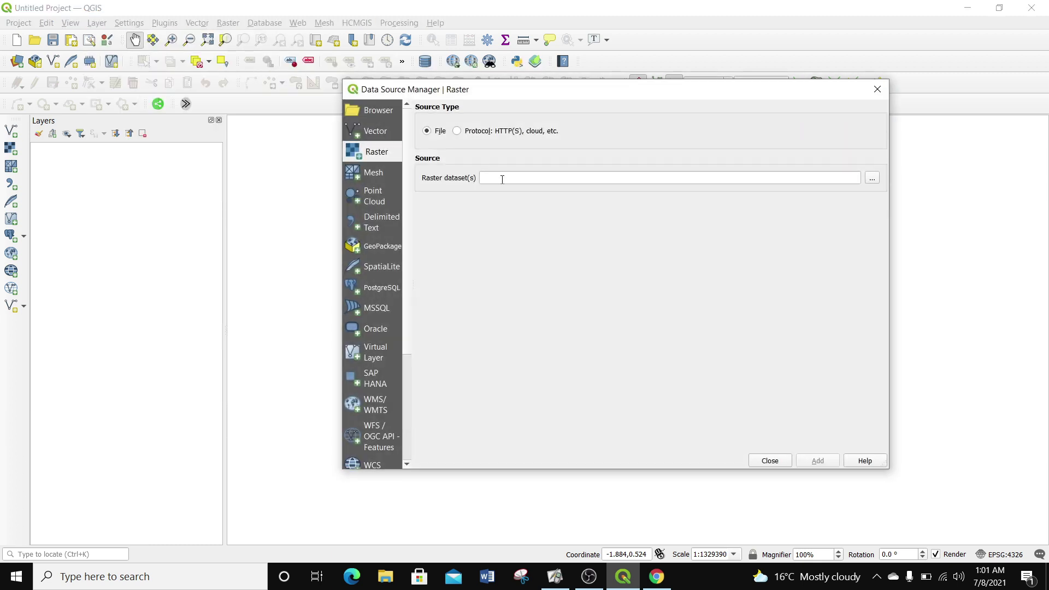
{"action": "left_click", "coordinate": [875, 181]}
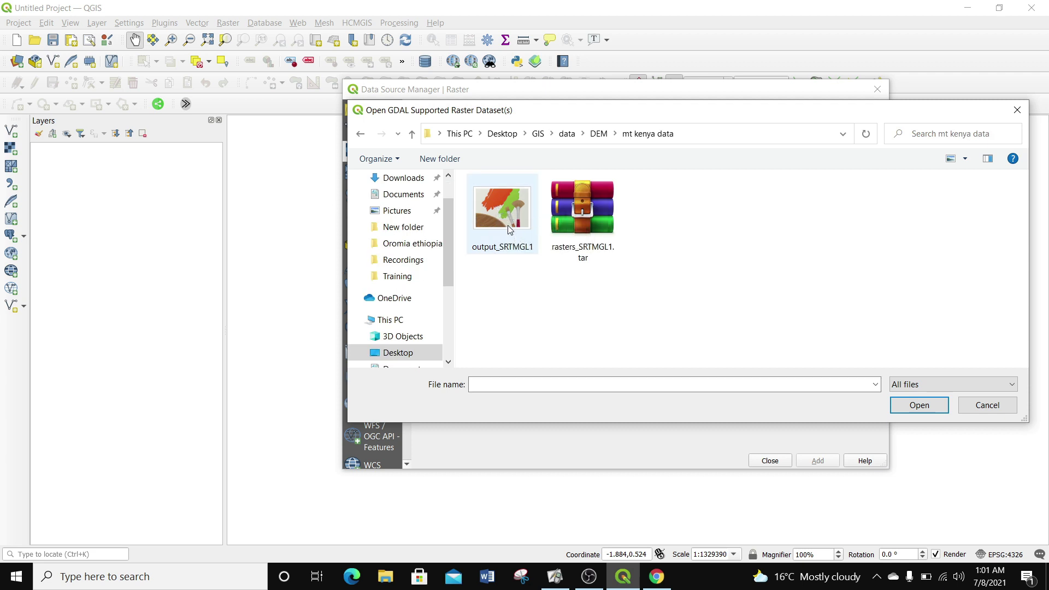
{"action": "left_click", "coordinate": [493, 221]}
{"action": "left_click", "coordinate": [919, 404]}
{"action": "left_click", "coordinate": [807, 461]}
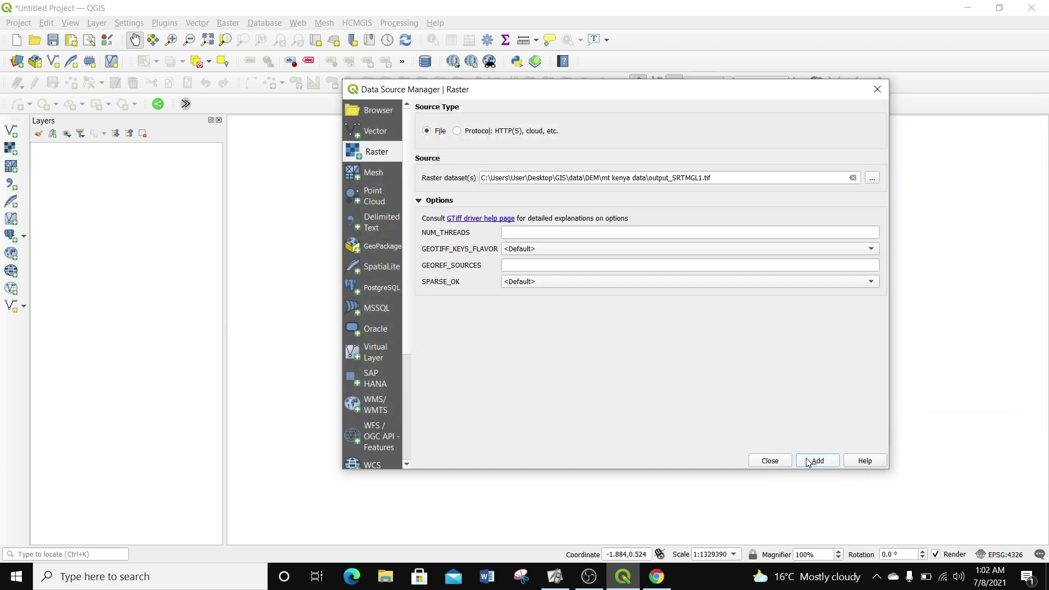
{"action": "left_click", "coordinate": [771, 461]}
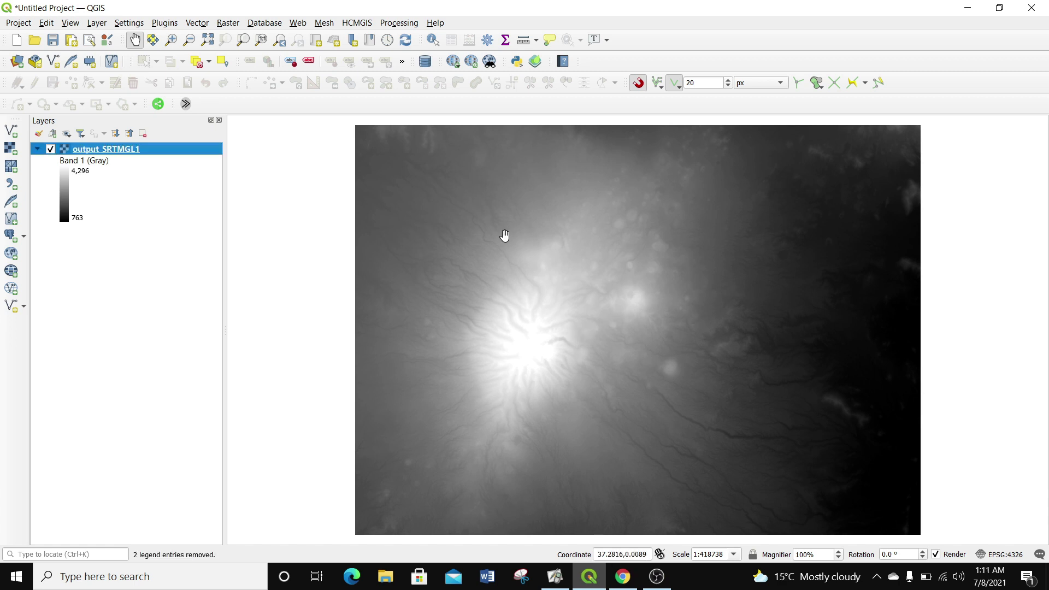
Duplicate the output_SRTMGL1 layer and set the original layer's render type to Singleband pseudocolor
{"action": "right_click", "coordinate": [96, 152]}
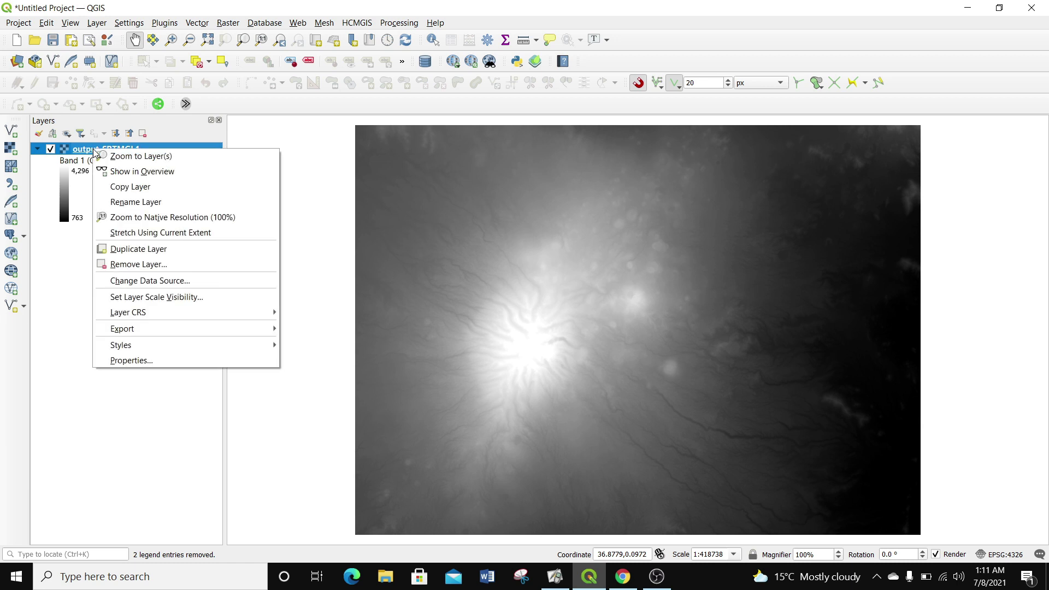
{"action": "left_click", "coordinate": [139, 249]}
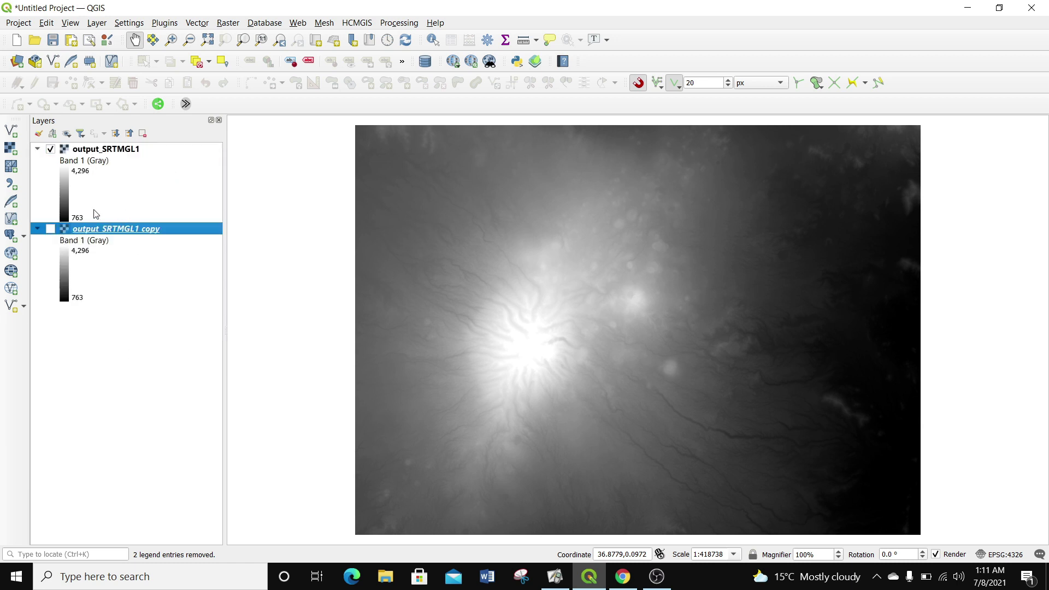
{"action": "left_click", "coordinate": [109, 153]}
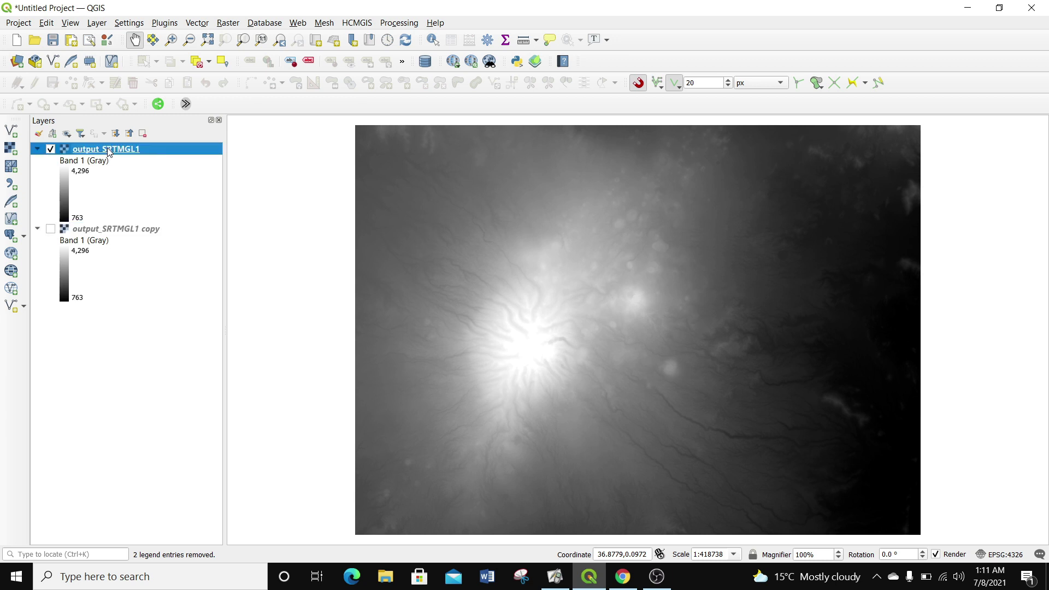
{"action": "right_click", "coordinate": [109, 153]}
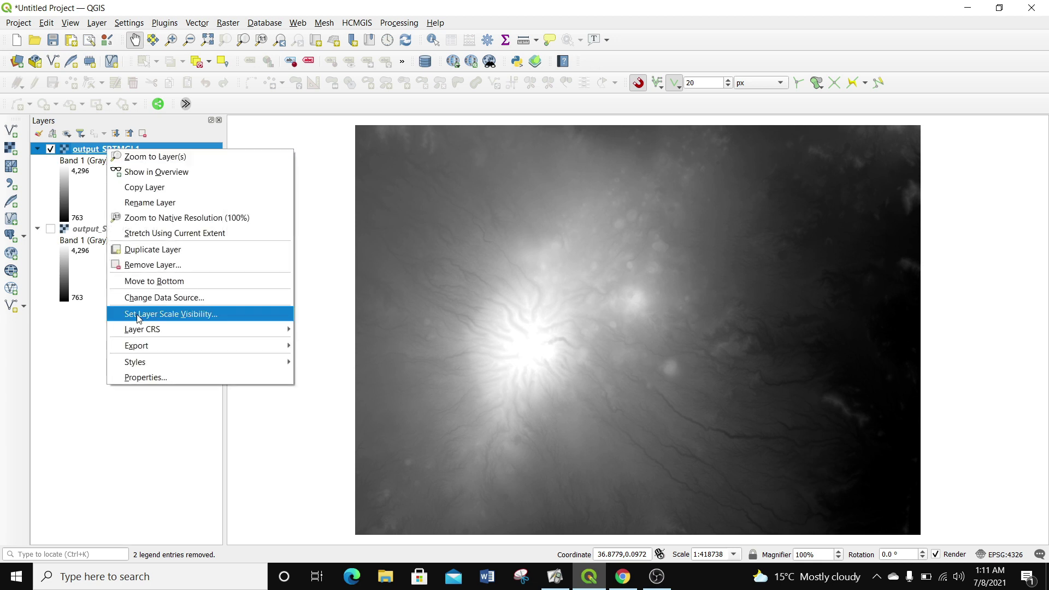
{"action": "left_click", "coordinate": [138, 381]}
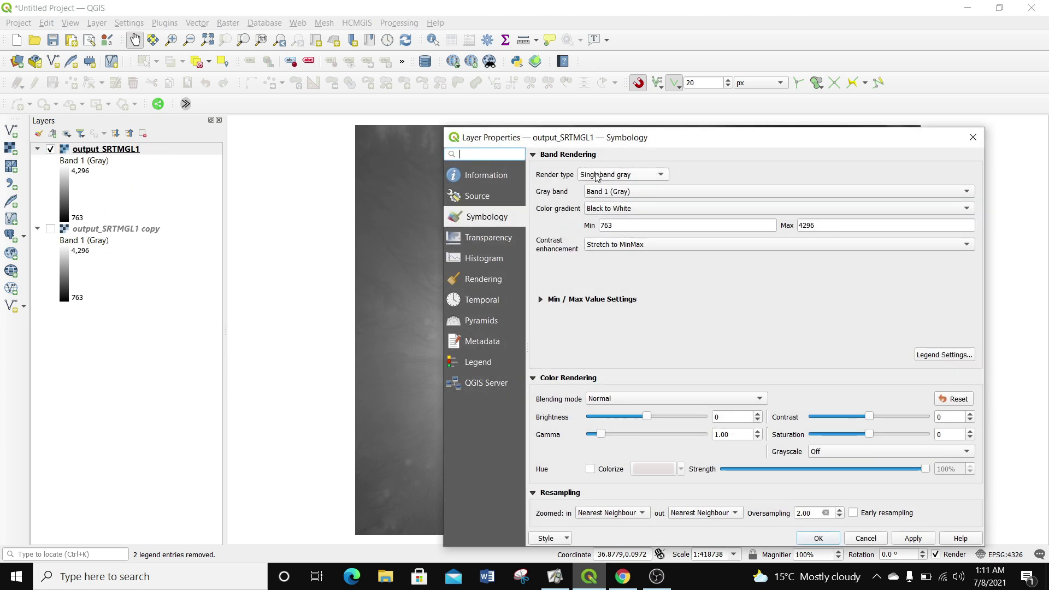
{"action": "left_click", "coordinate": [661, 175]}
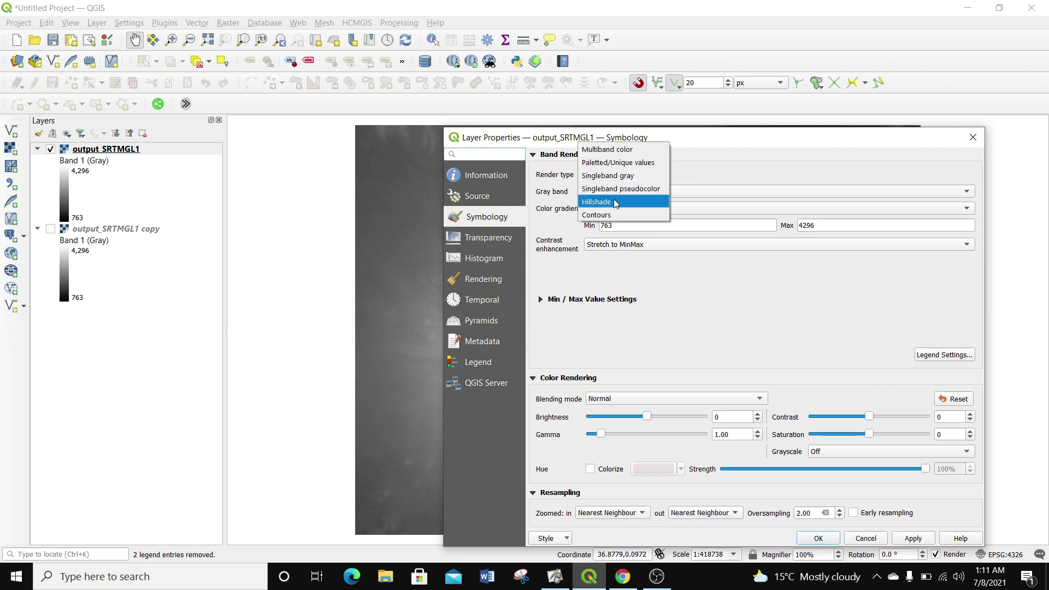
{"action": "left_click", "coordinate": [622, 189]}
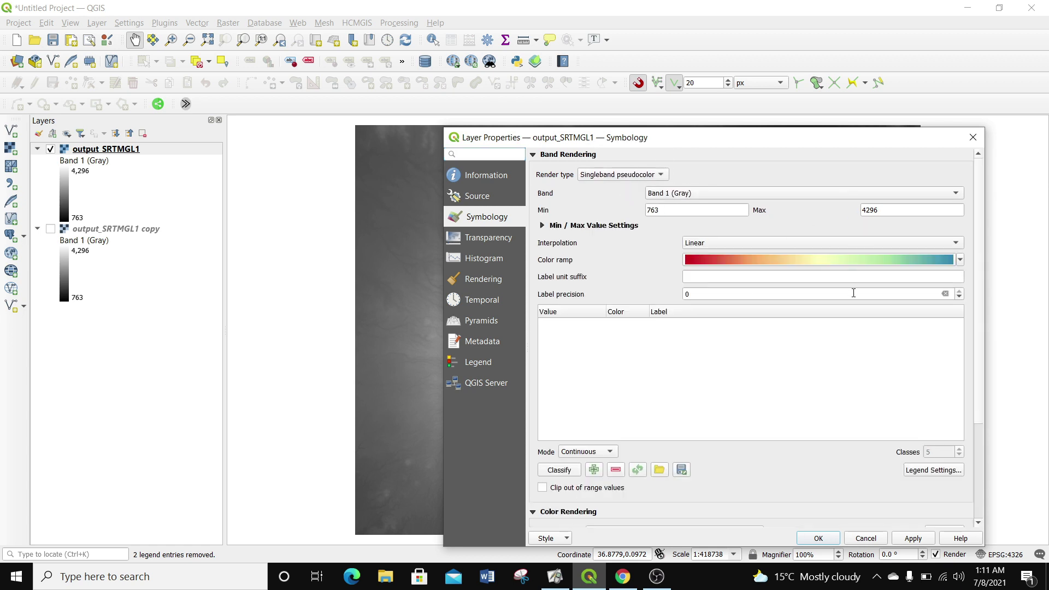
Create a new color ramp from the cpt-city catalog using the elevation palette of the Topography theme
{"action": "left_click", "coordinate": [961, 261]}
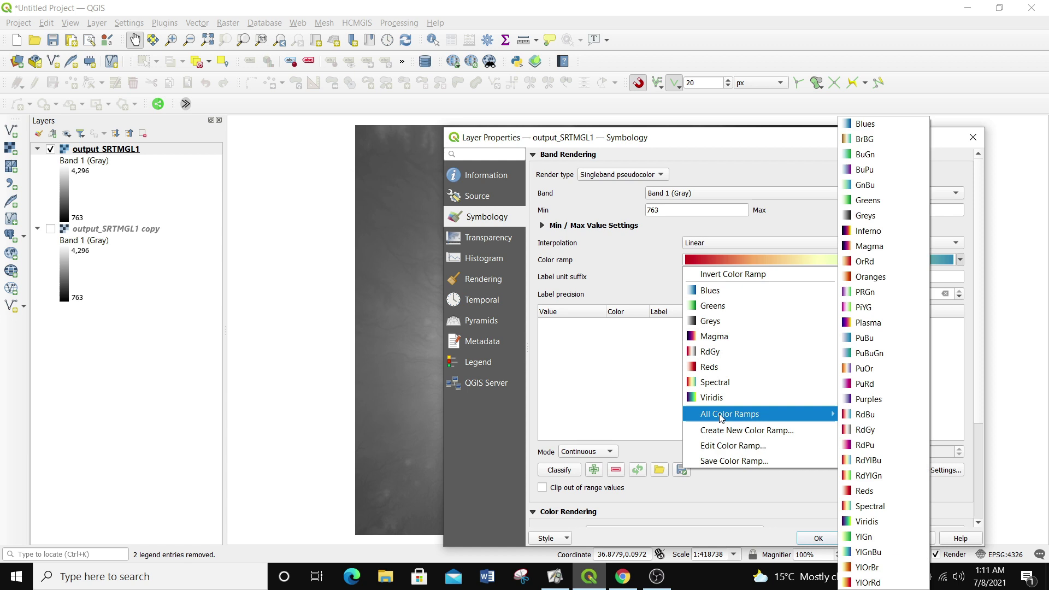
{"action": "left_click", "coordinate": [730, 431]}
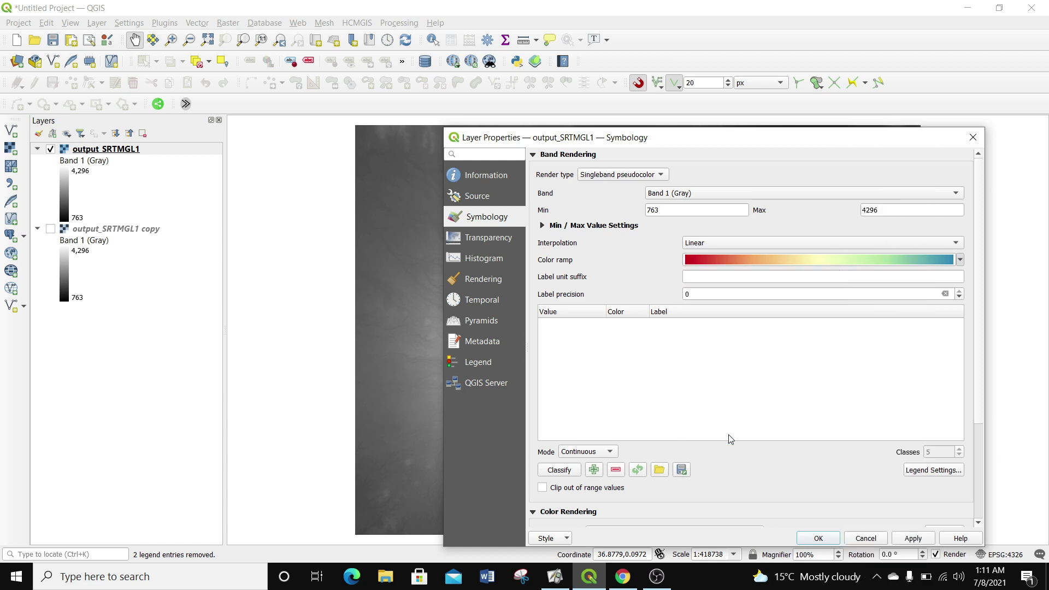
{"action": "left_click", "coordinate": [704, 348]}
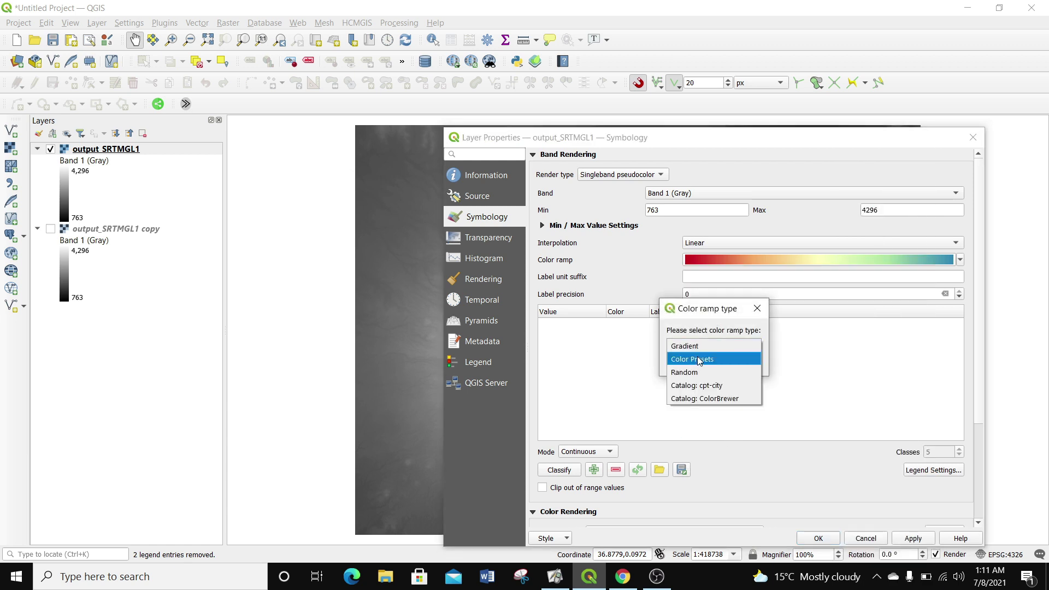
{"action": "left_click", "coordinate": [699, 386]}
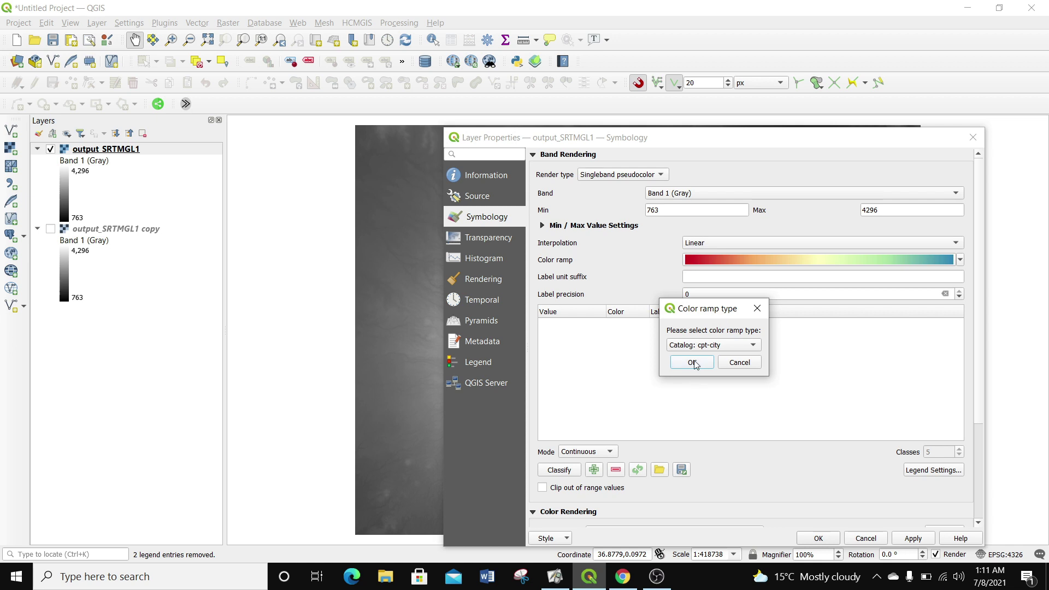
{"action": "left_click", "coordinate": [694, 363]}
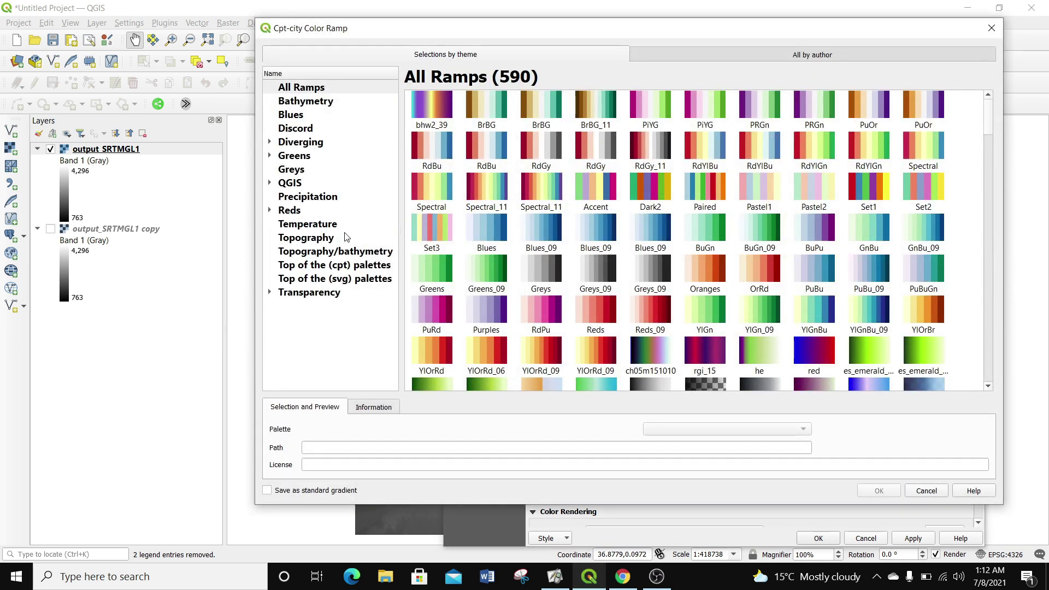
{"action": "left_click", "coordinate": [312, 239]}
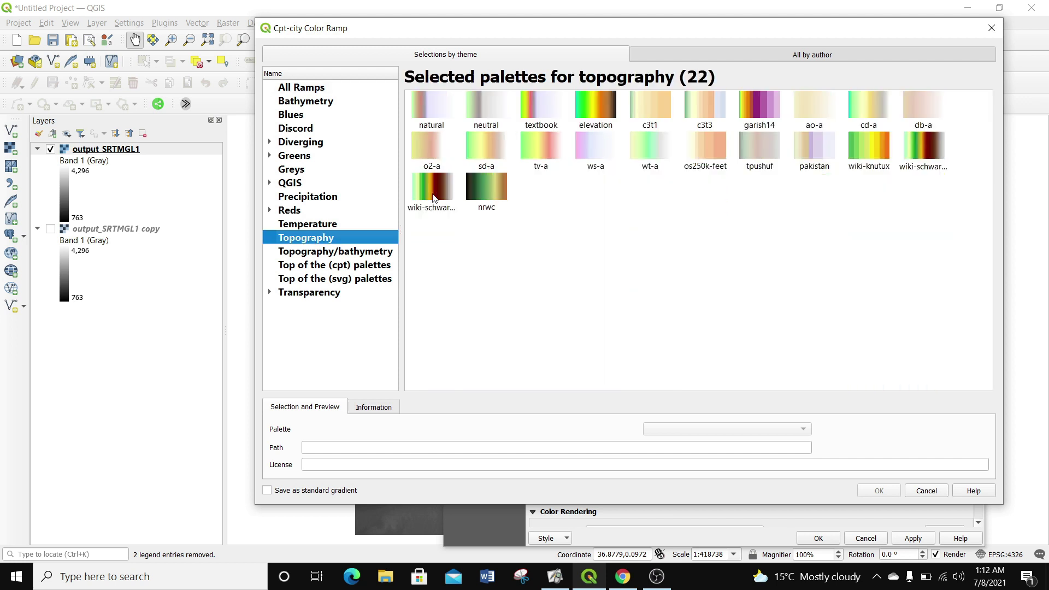
{"action": "left_click", "coordinate": [591, 107]}
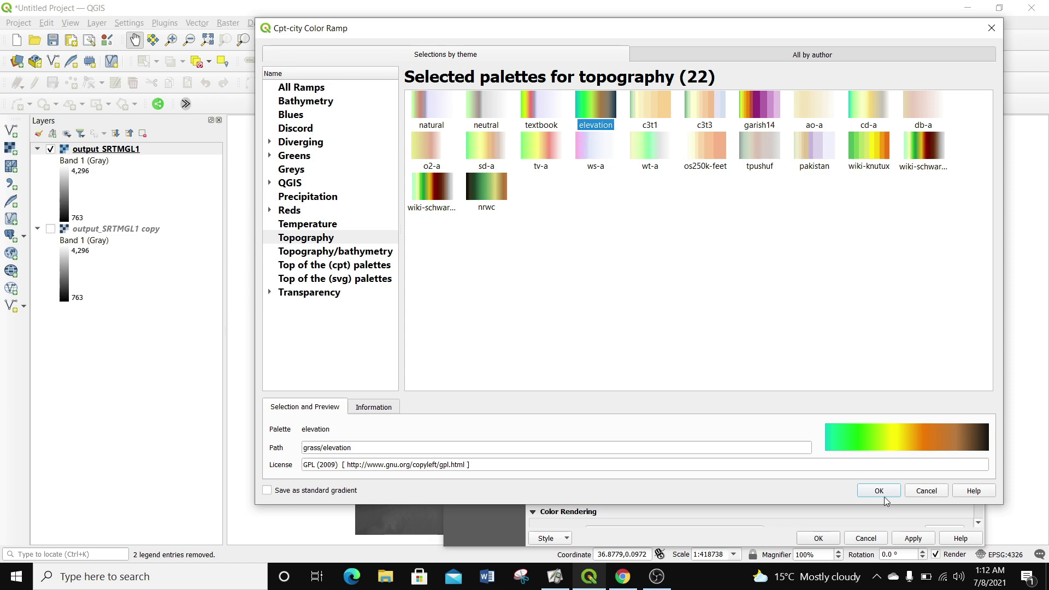
{"action": "left_click", "coordinate": [882, 493]}
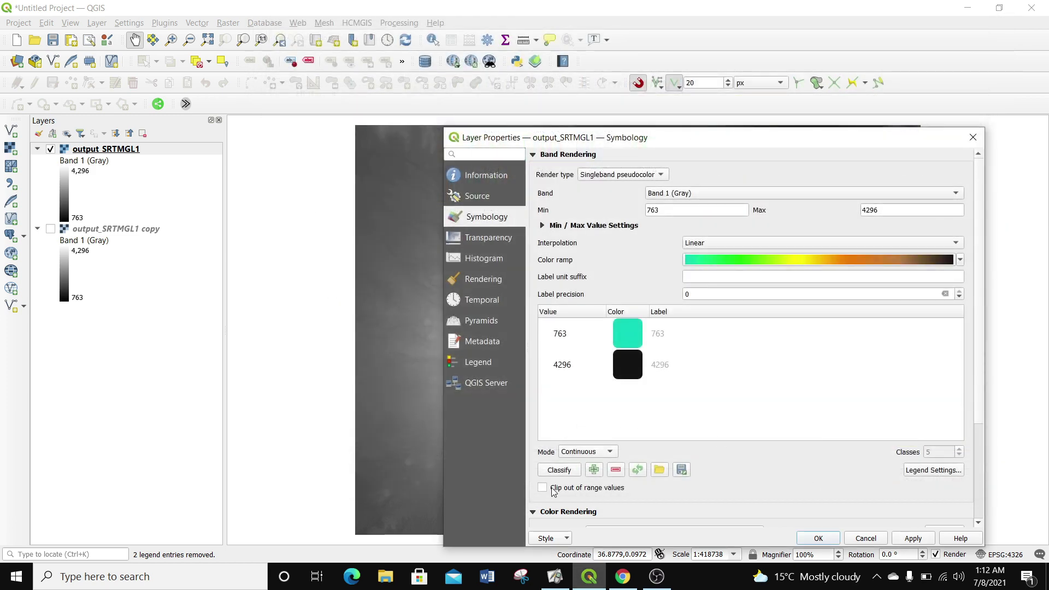
Classify the elevation values with the new color ramp and apply the symbology to the output_SRTMGL1 layer
{"action": "left_click", "coordinate": [558, 470]}
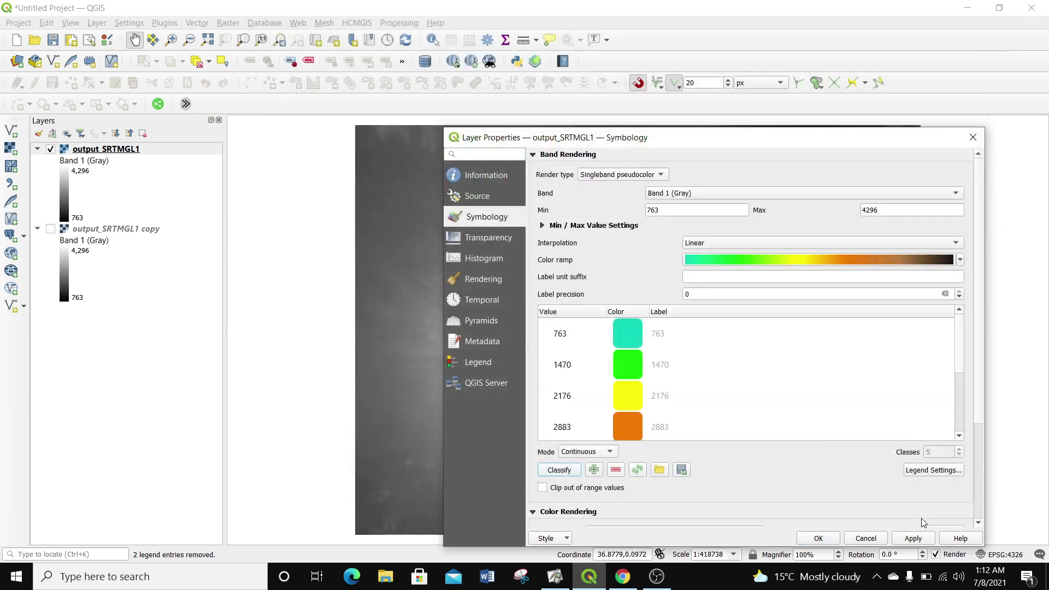
{"action": "left_click", "coordinate": [909, 539]}
{"action": "left_click", "coordinate": [818, 539]}
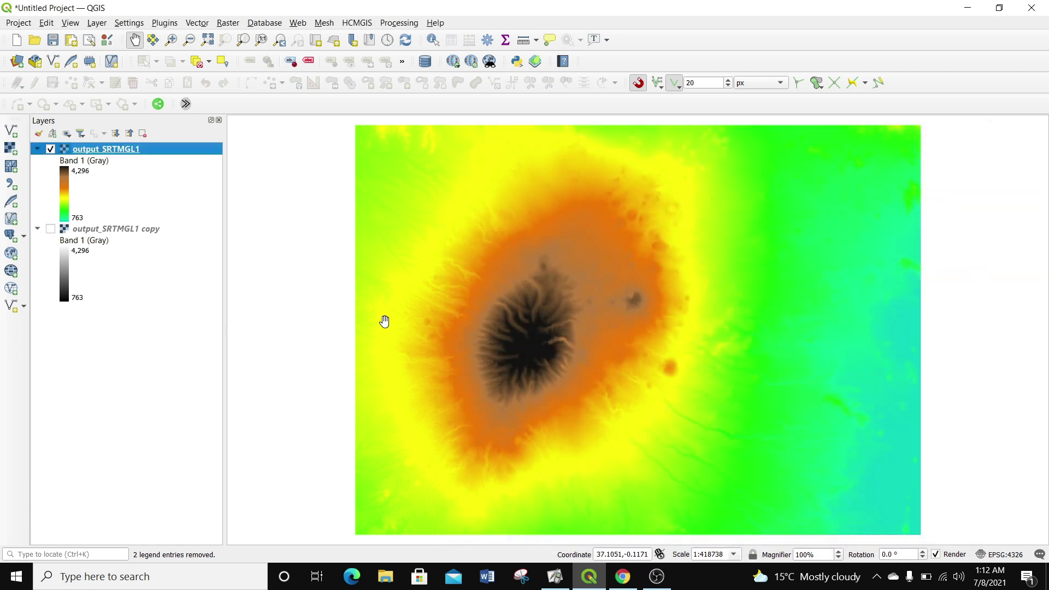
Show only the output_SRTMGL1 copy layer on the map and set its render type to Hillshade
{"action": "left_click", "coordinate": [50, 149]}
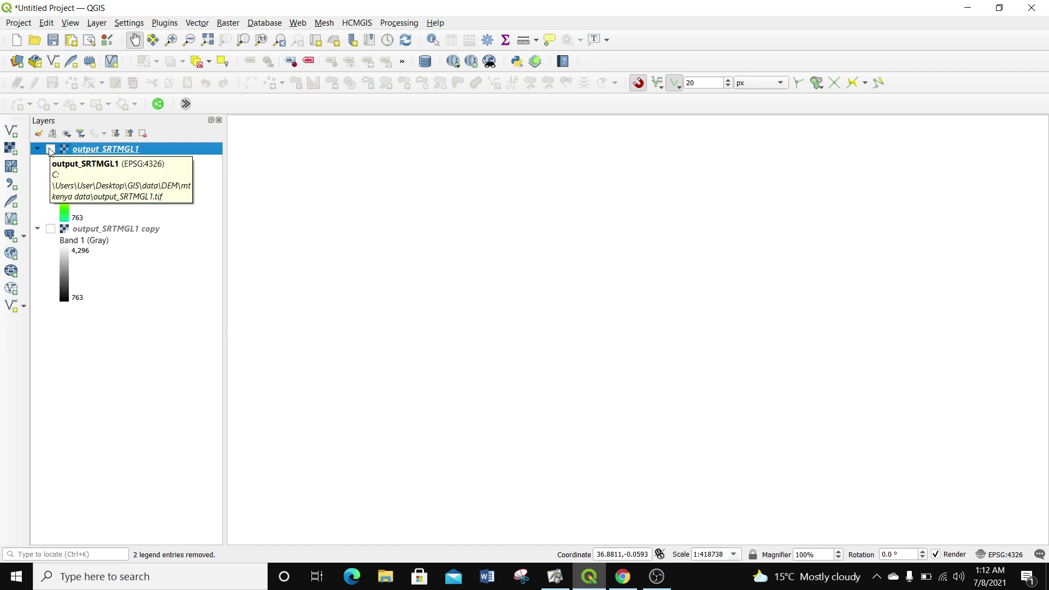
{"action": "left_click", "coordinate": [50, 229]}
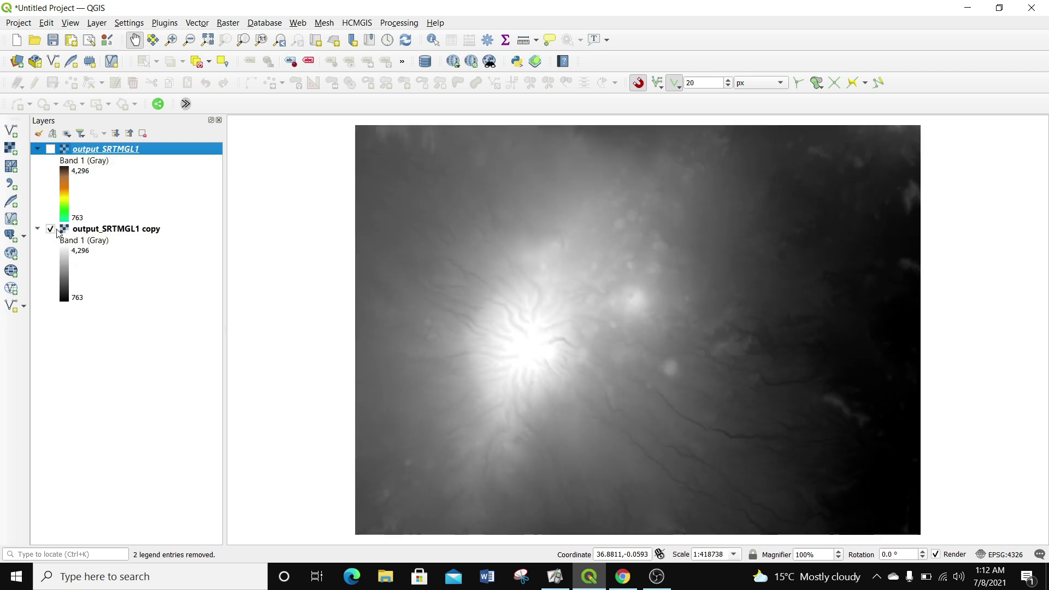
{"action": "right_click", "coordinate": [105, 232]}
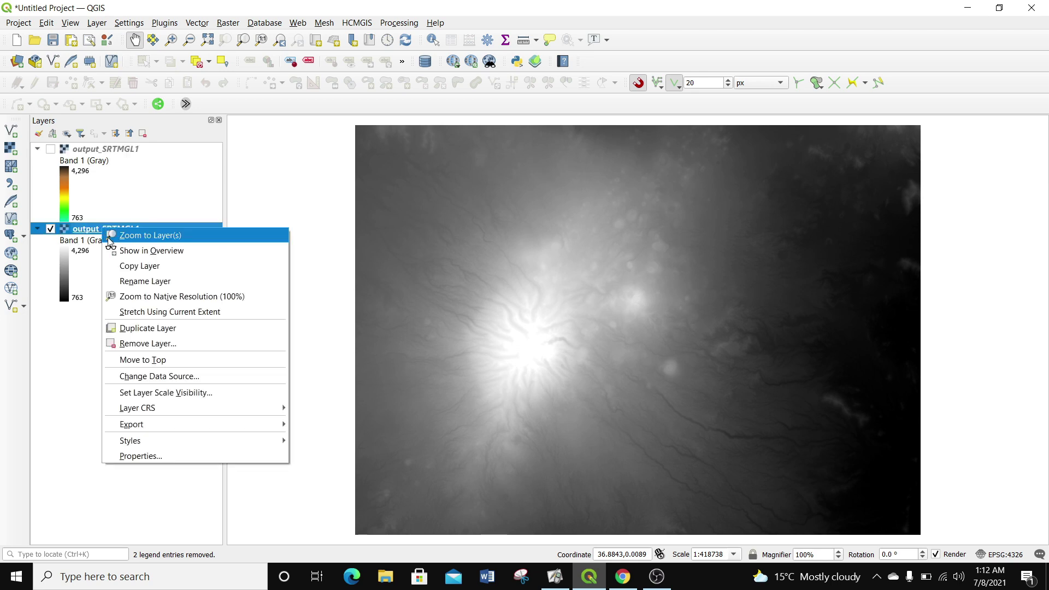
{"action": "left_click", "coordinate": [159, 456]}
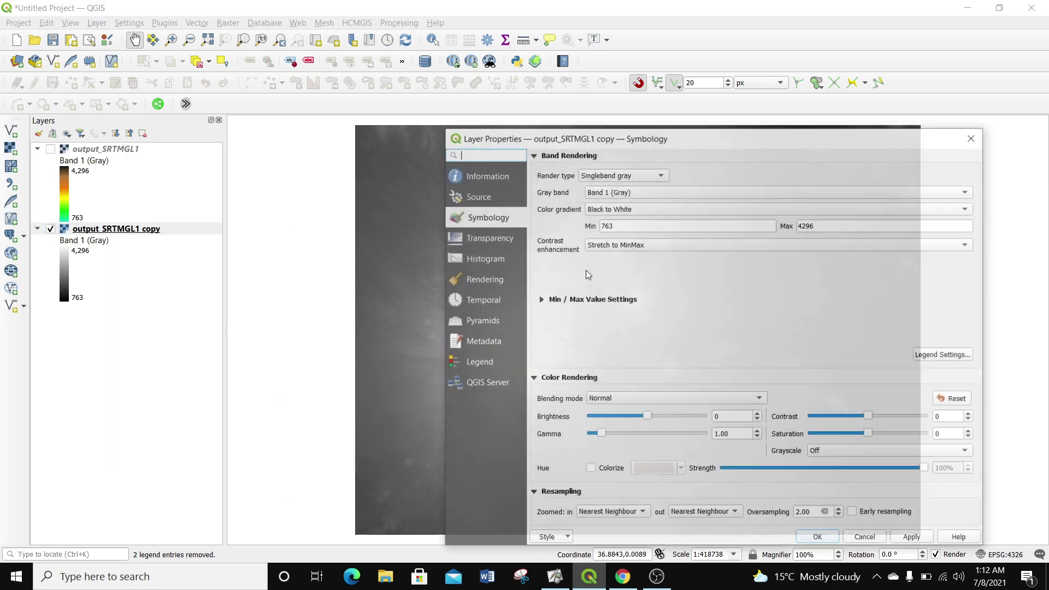
{"action": "left_click", "coordinate": [652, 175]}
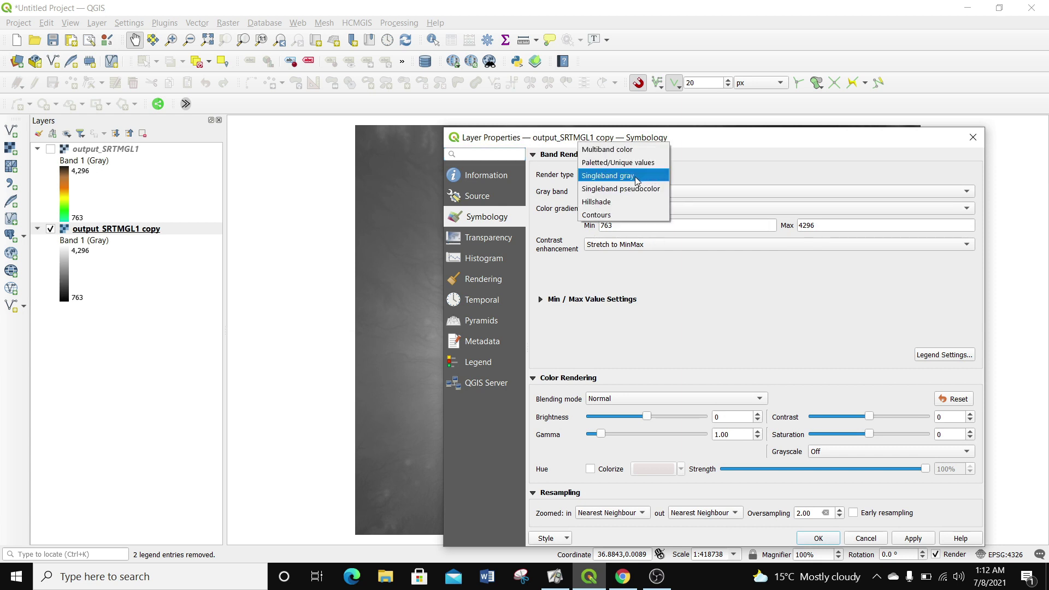
{"action": "left_click", "coordinate": [603, 202]}
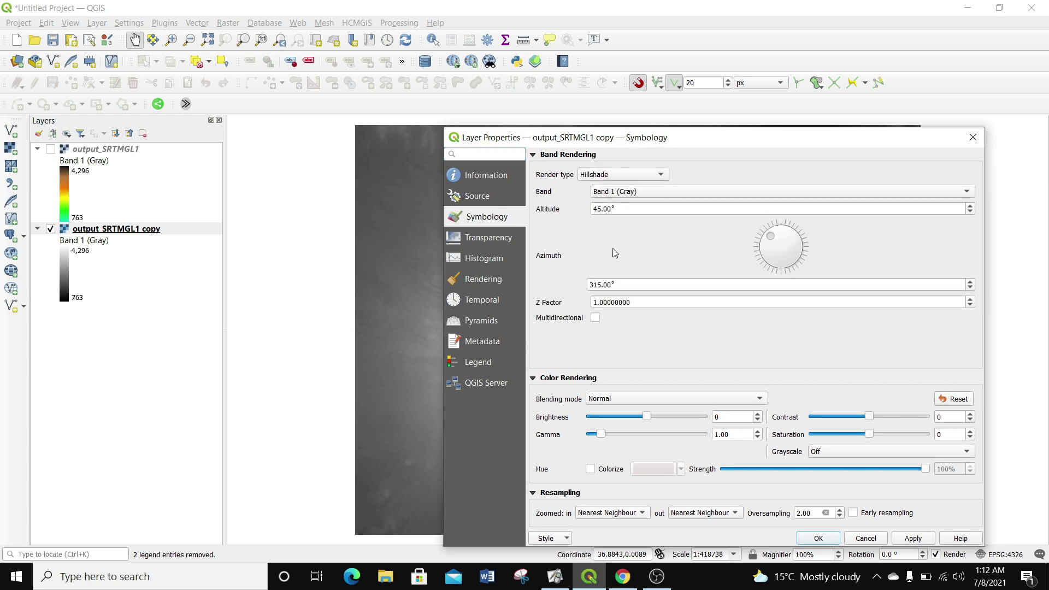
Set the hillshade's Z factor to 10 and apply it to the output_SRTMGL1 copy layer
{"action": "left_click", "coordinate": [595, 303]}
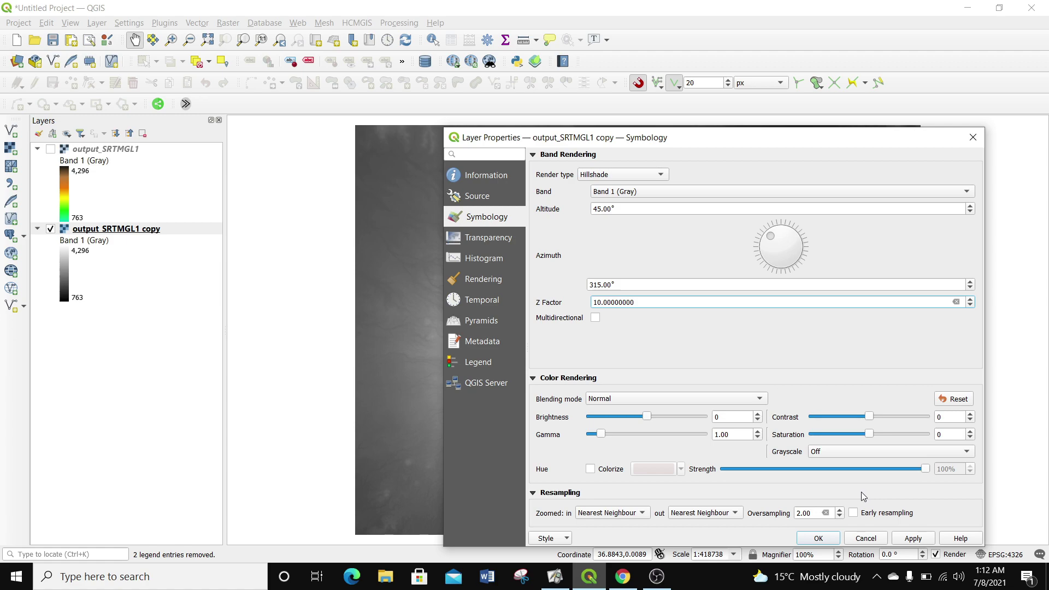
{"action": "left_click", "coordinate": [913, 538]}
{"action": "left_click", "coordinate": [819, 538]}
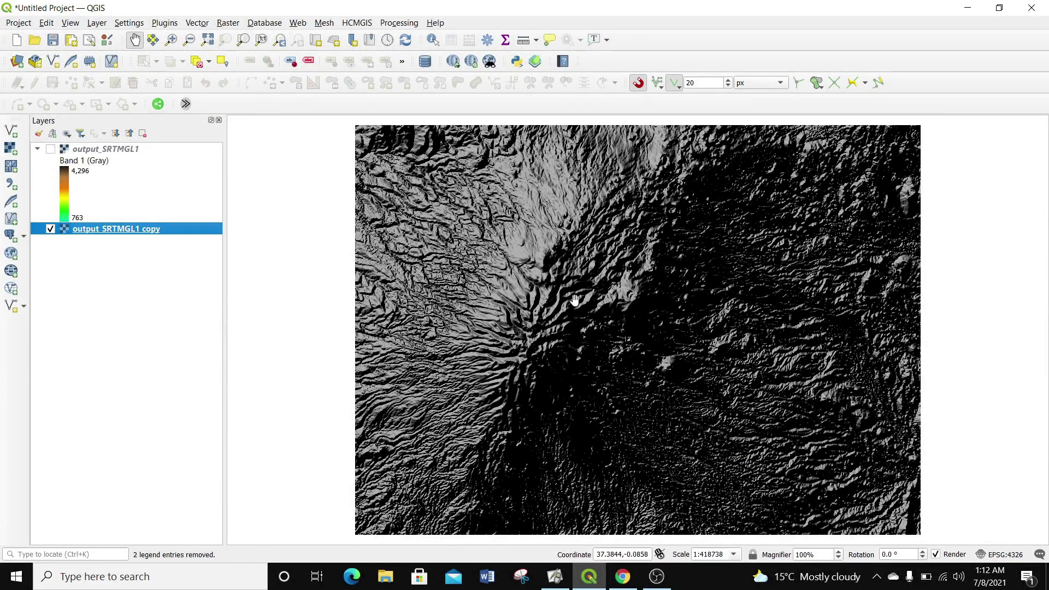
Show the output_SRTMGL1 layer over the hillshade and set its global opacity to 50.5%
{"action": "left_click", "coordinate": [50, 150]}
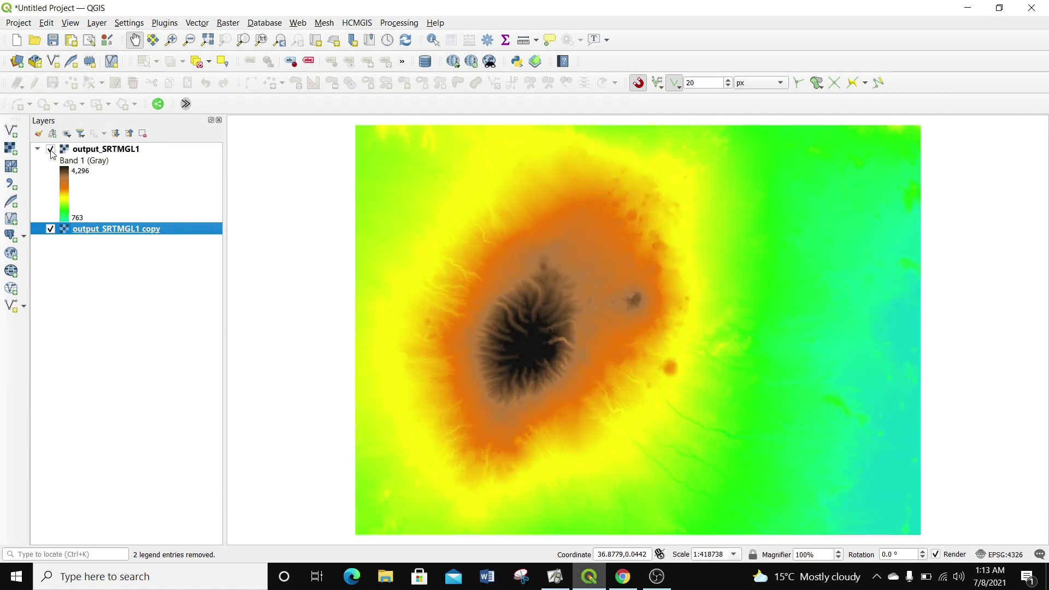
{"action": "right_click", "coordinate": [102, 153]}
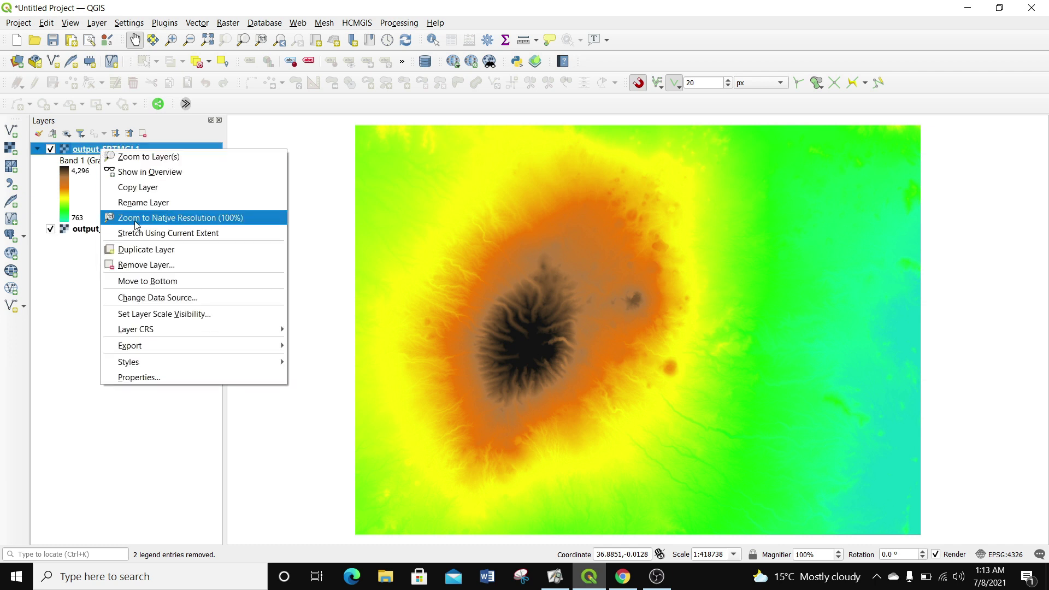
{"action": "left_click", "coordinate": [144, 377]}
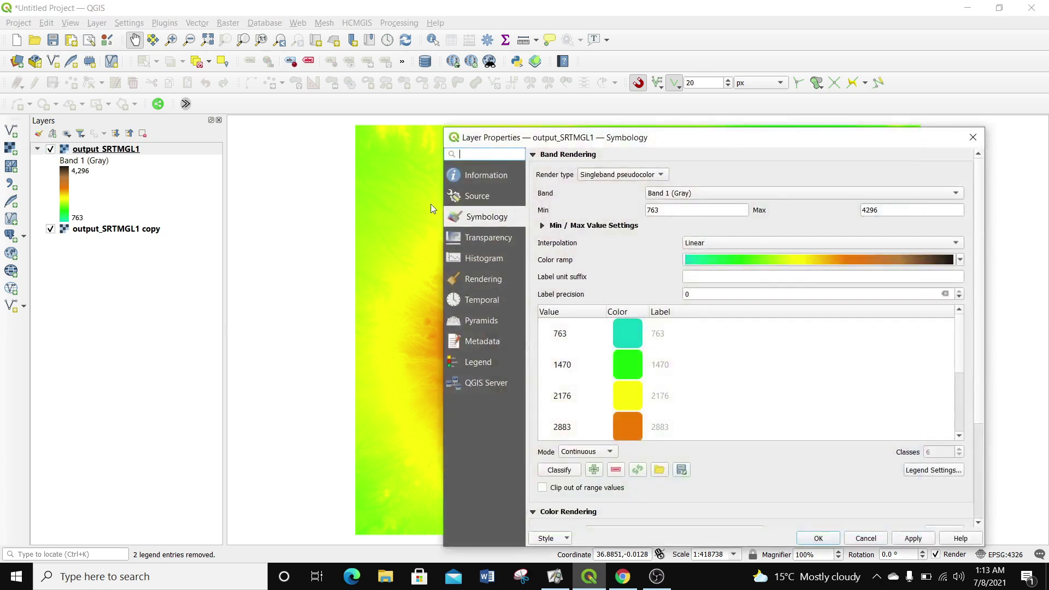
{"action": "left_click", "coordinate": [474, 241]}
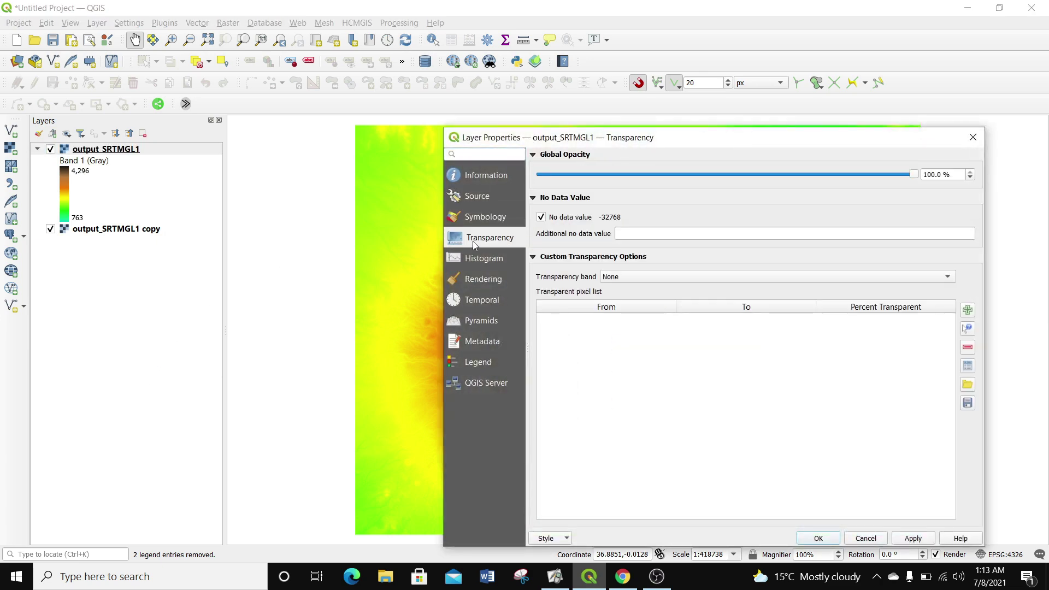
{"action": "left_click_drag", "start_coordinate": [914, 176], "coordinate": [729, 179]}
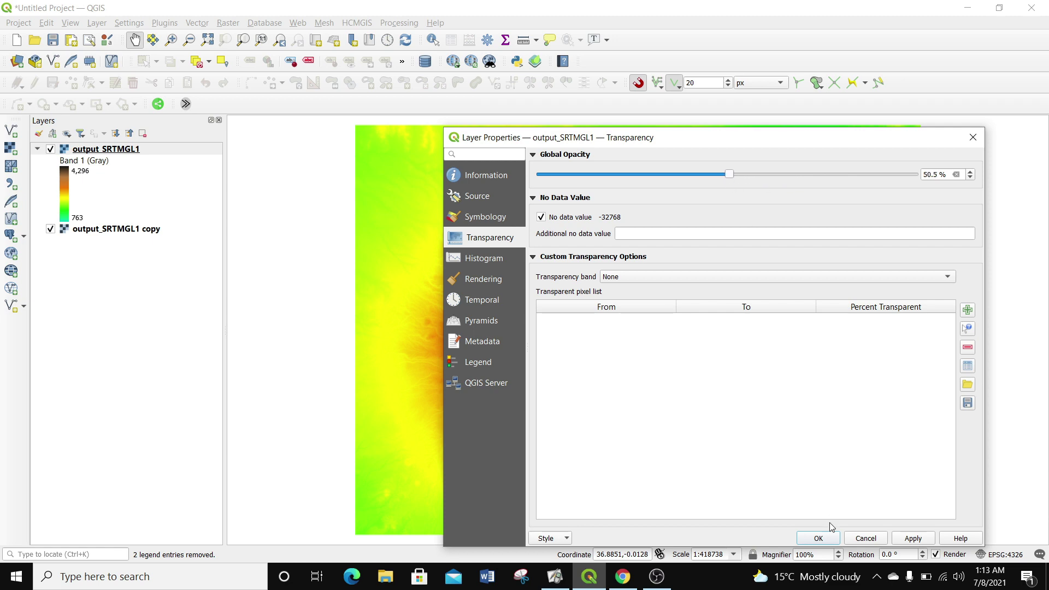
{"action": "left_click", "coordinate": [913, 538]}
{"action": "left_click", "coordinate": [818, 538]}
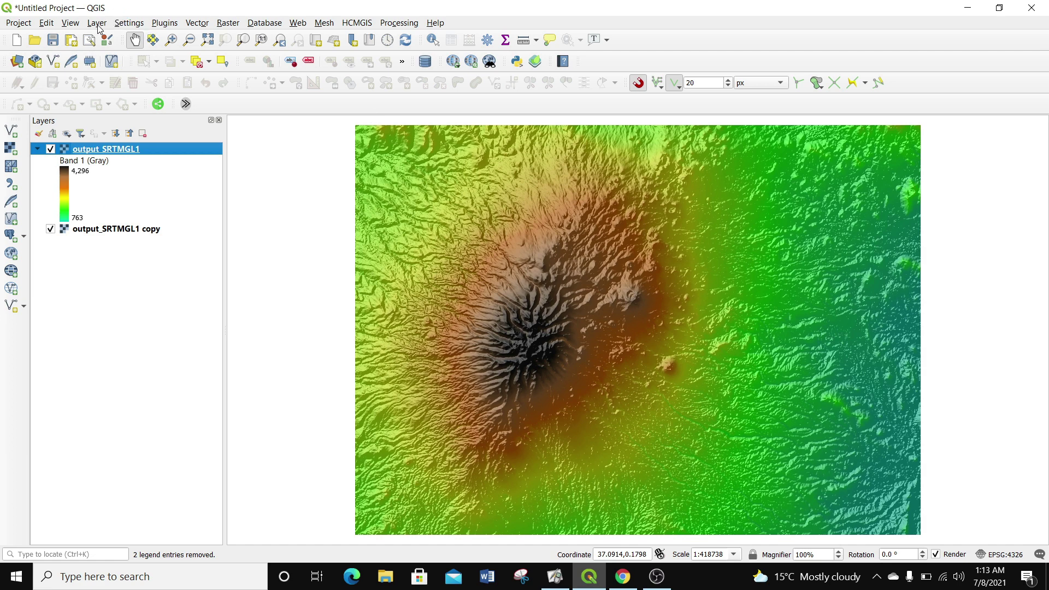
Search all available plugins for "profile" and install the Profile tool plugin
{"action": "left_click", "coordinate": [163, 23]}
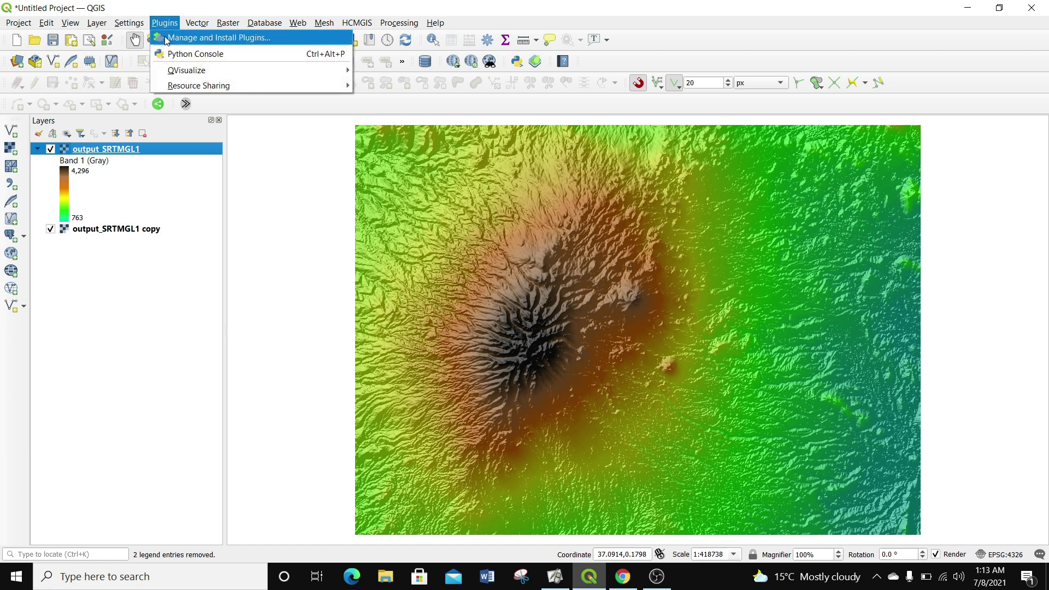
{"action": "left_click", "coordinate": [223, 44]}
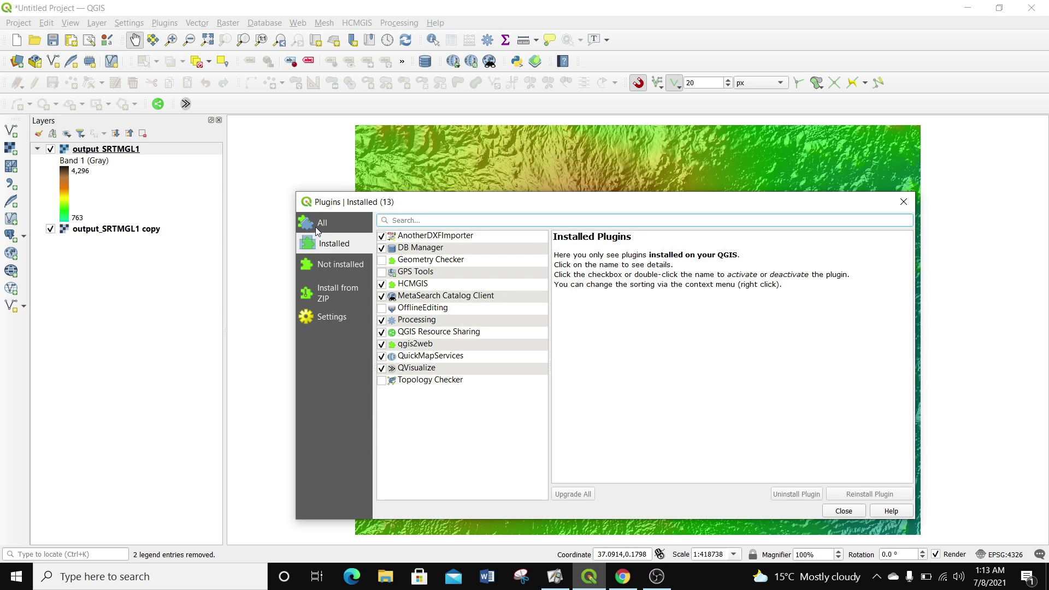
{"action": "left_click", "coordinate": [322, 225]}
{"action": "left_click_drag", "start_coordinate": [453, 207], "coordinate": [432, 122]}
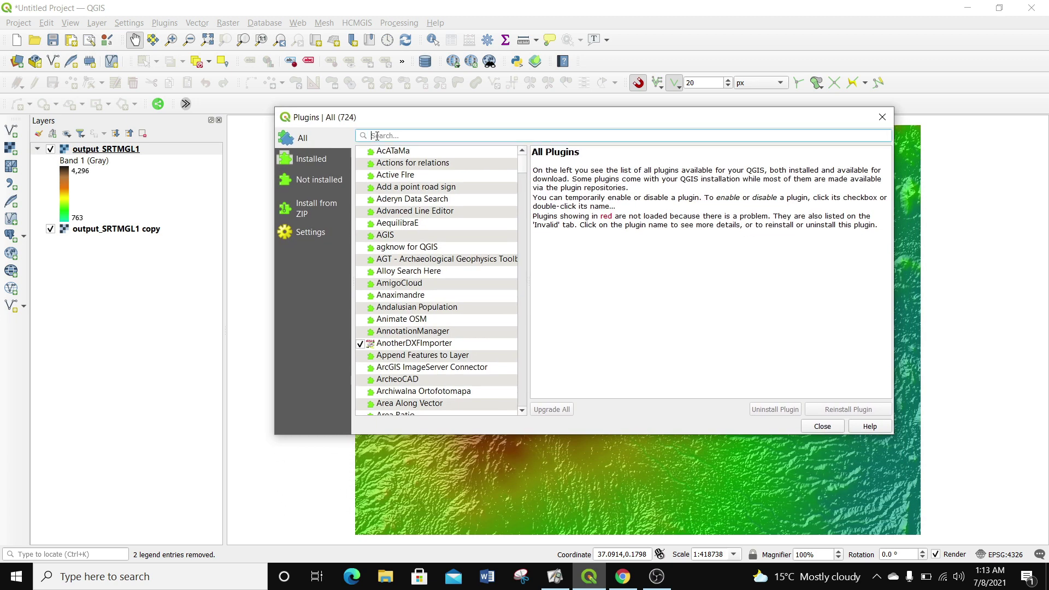
{"action": "type", "text": "profile"}
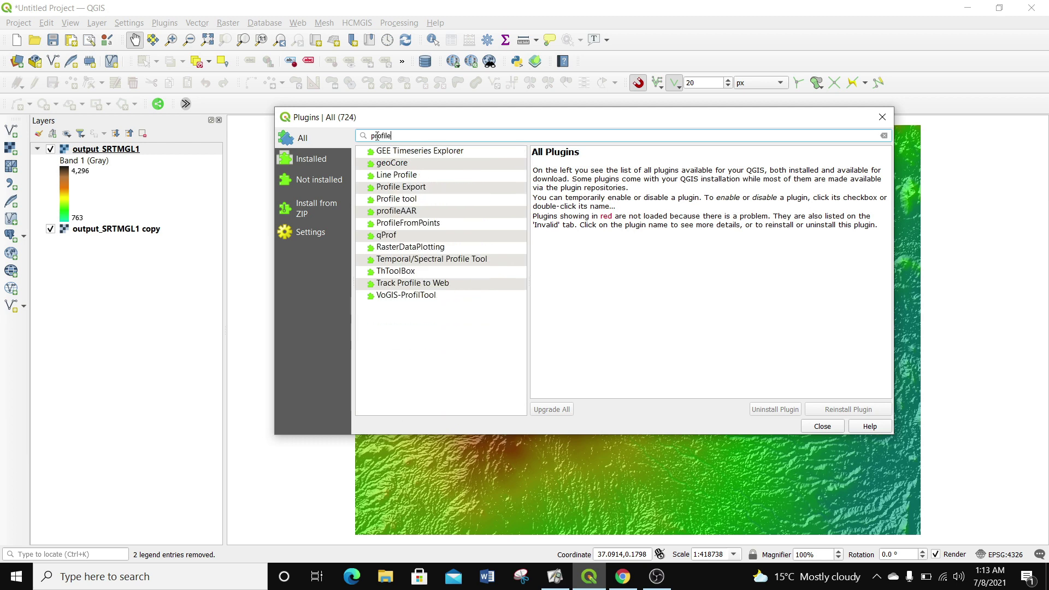
{"action": "left_click", "coordinate": [398, 200]}
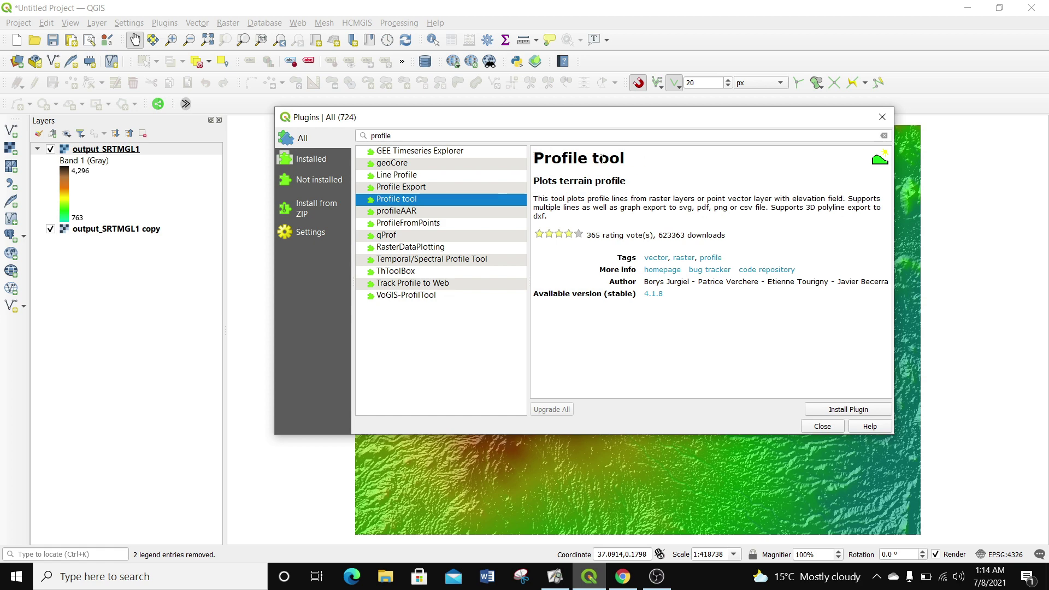
{"action": "left_click", "coordinate": [854, 411]}
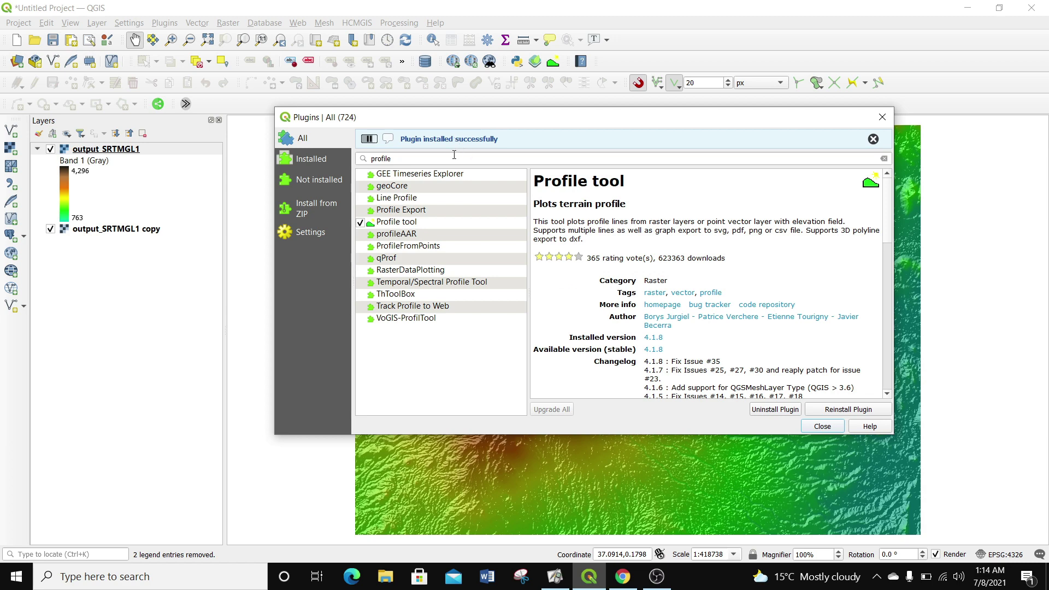
{"action": "left_click", "coordinate": [882, 117]}
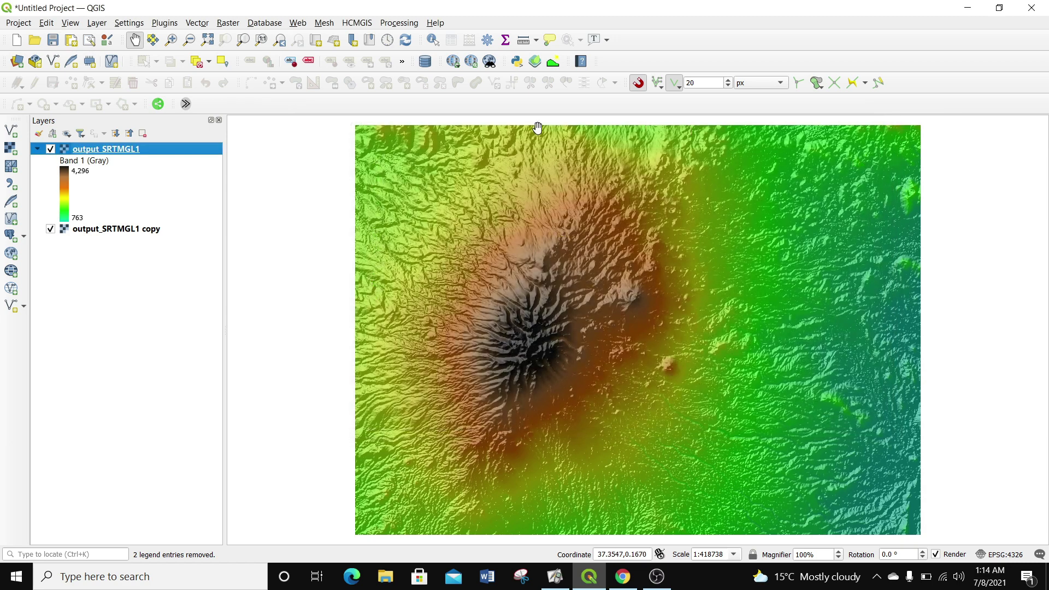
Start the Terrain profile command of the Profile Tool plugin
{"action": "left_click", "coordinate": [163, 23]}
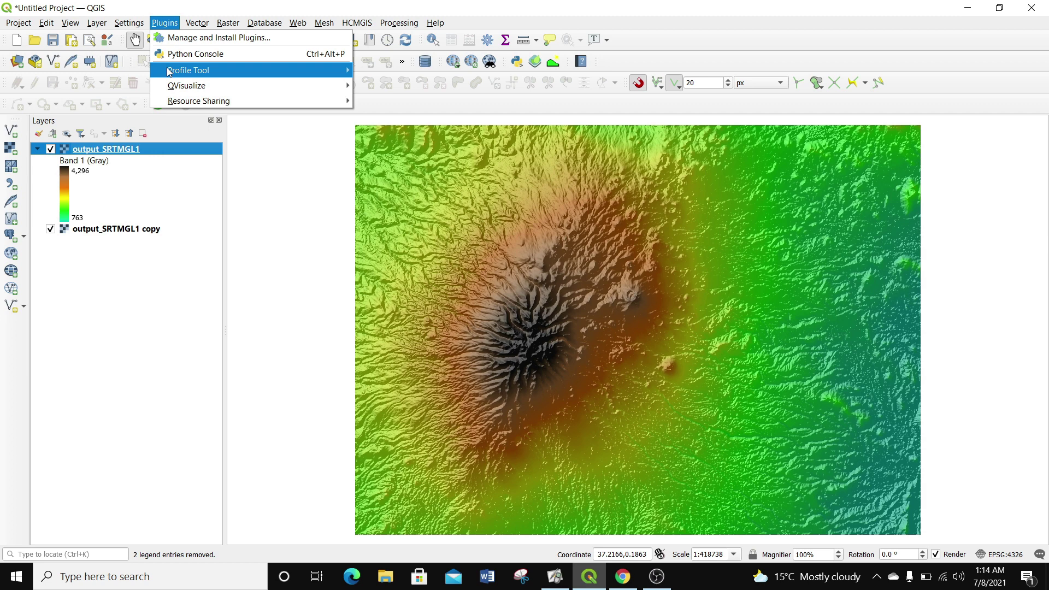
{"action": "mouse_move", "coordinate": [168, 72]}
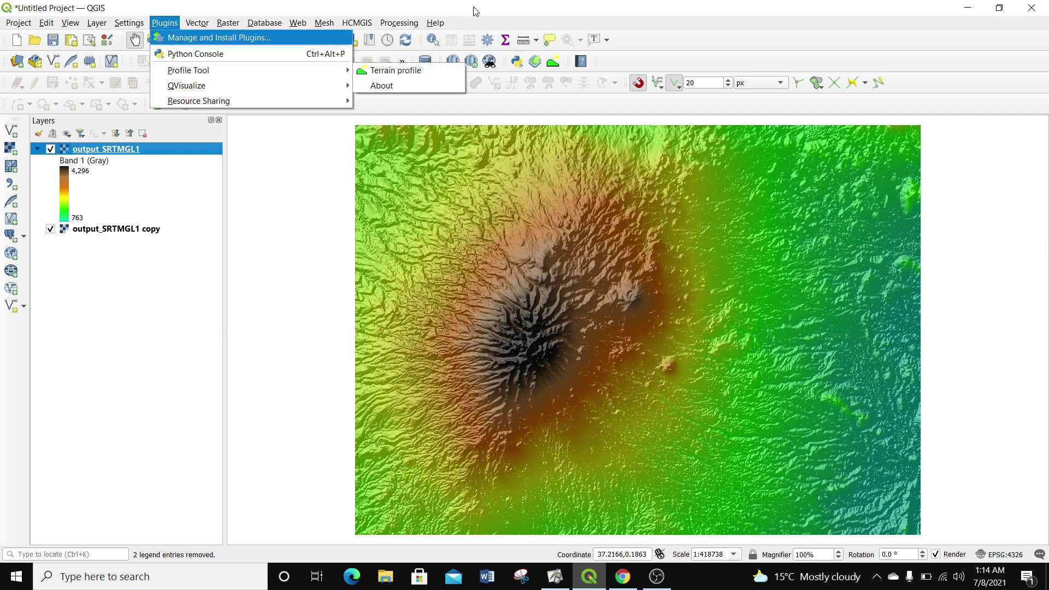
{"action": "left_click", "coordinate": [492, 21]}
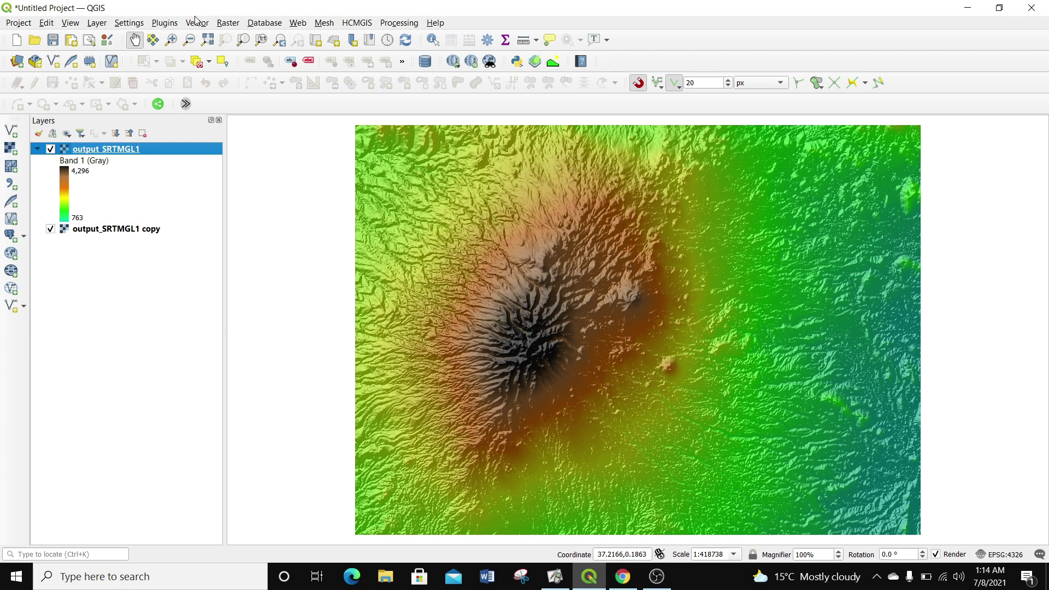
{"action": "left_click", "coordinate": [166, 24]}
{"action": "mouse_move", "coordinate": [276, 71]}
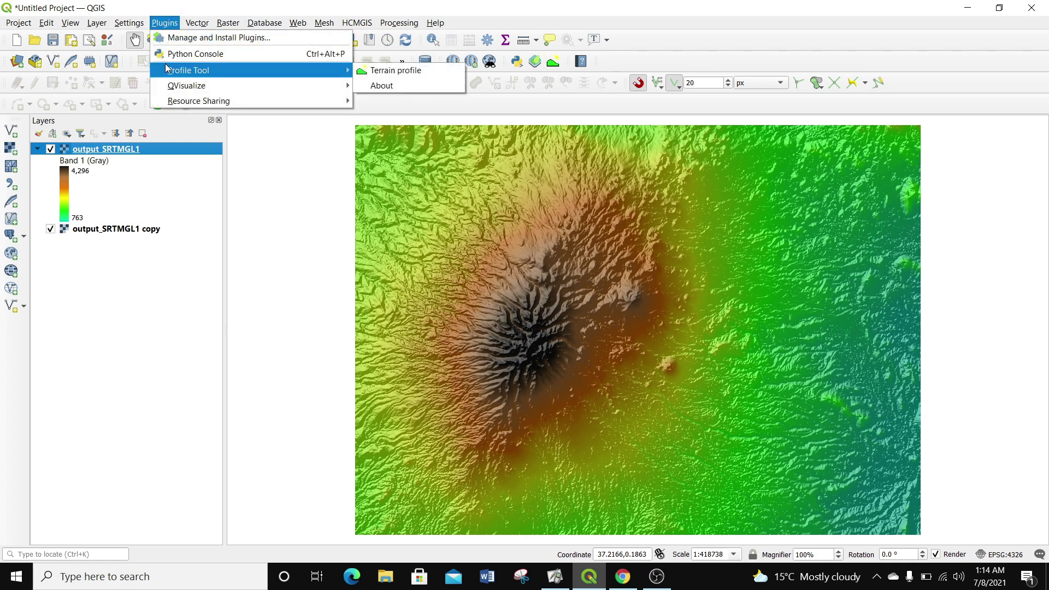
{"action": "left_click", "coordinate": [414, 75]}
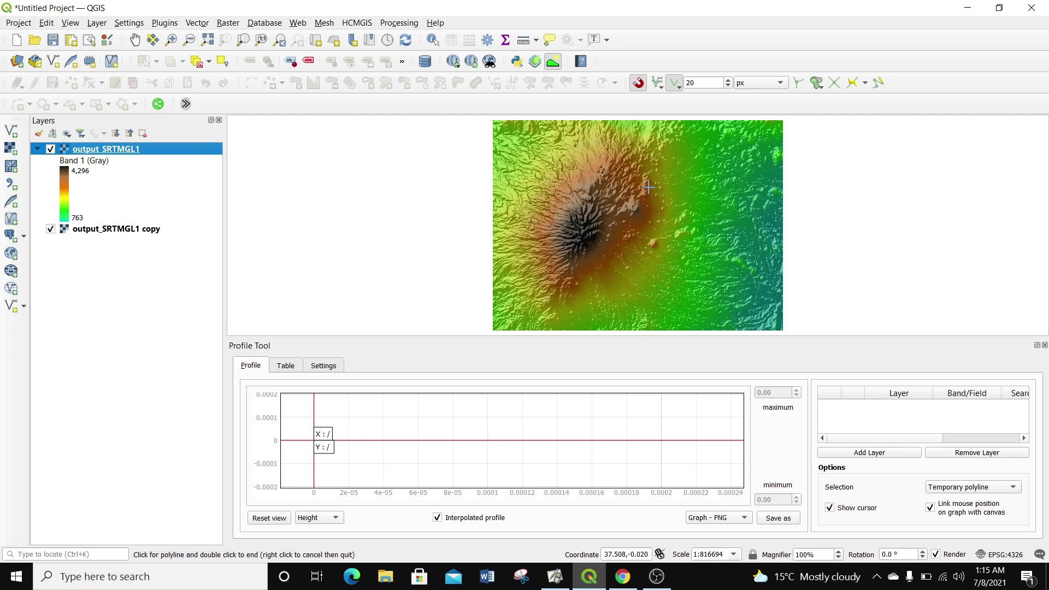
Add the output_SRTMGL1 layer to the Profile Tool and set its profile color to blue (#0000ff)
{"action": "left_click", "coordinate": [870, 454]}
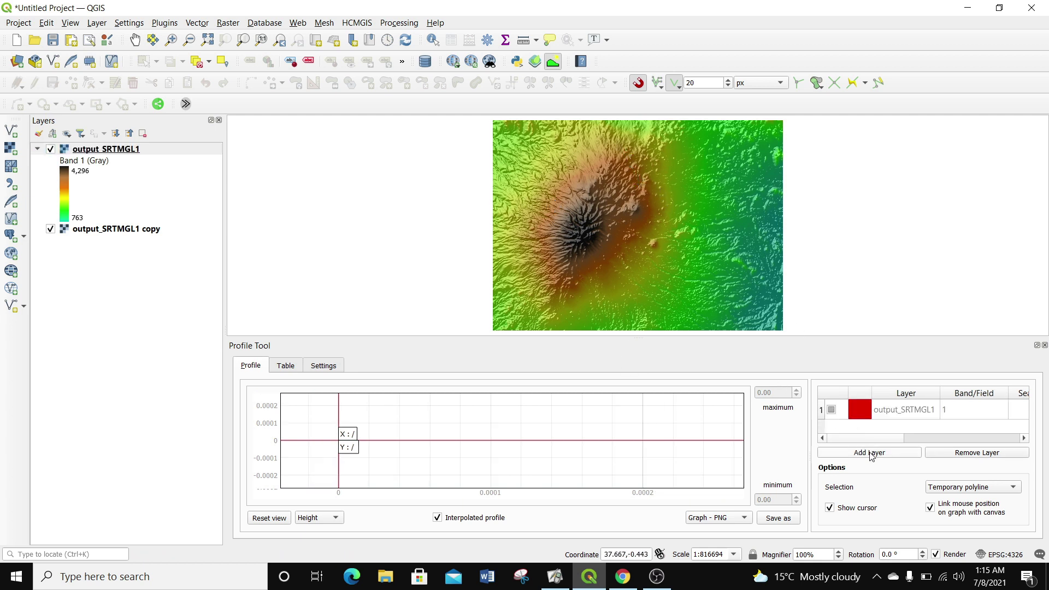
{"action": "left_click", "coordinate": [860, 411]}
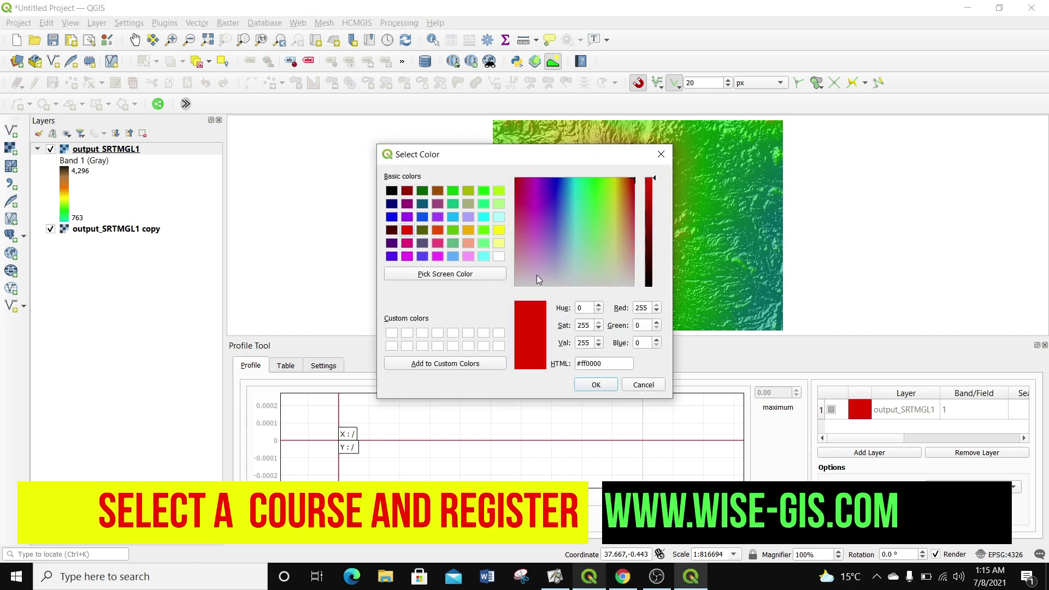
{"action": "left_click", "coordinate": [396, 220]}
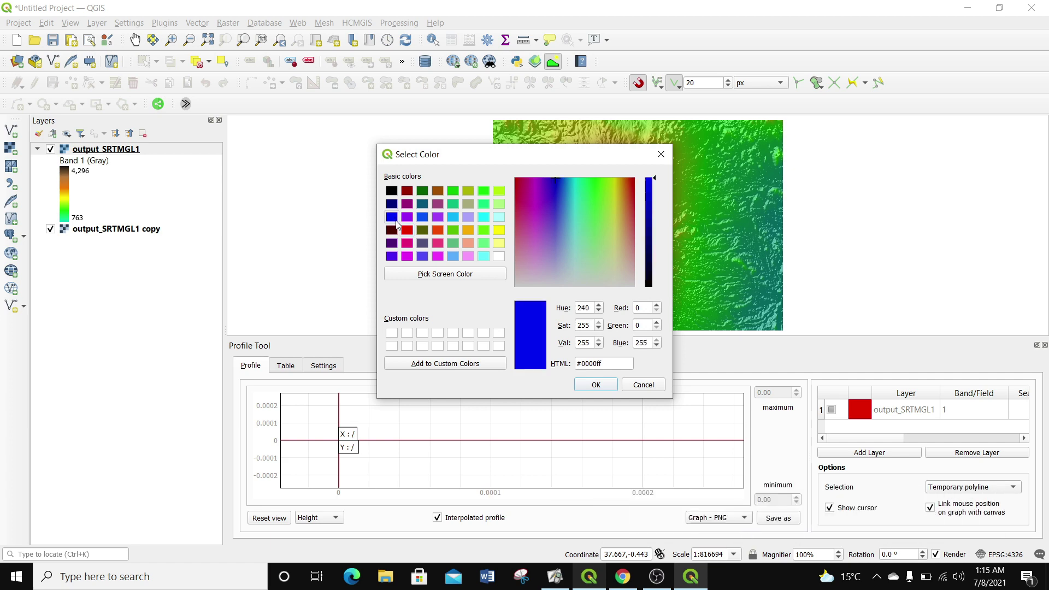
{"action": "left_click", "coordinate": [602, 385]}
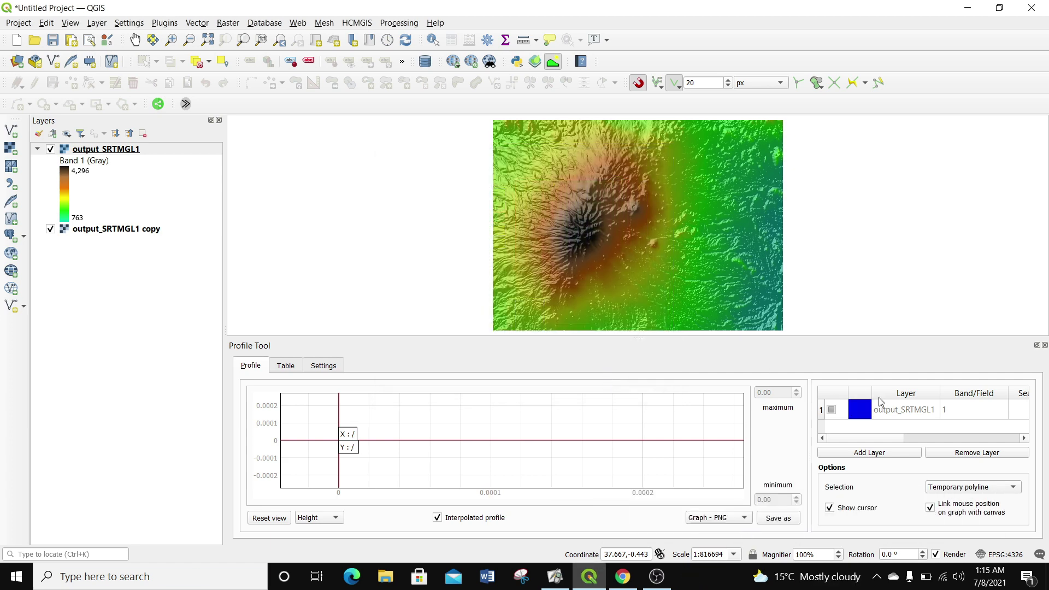
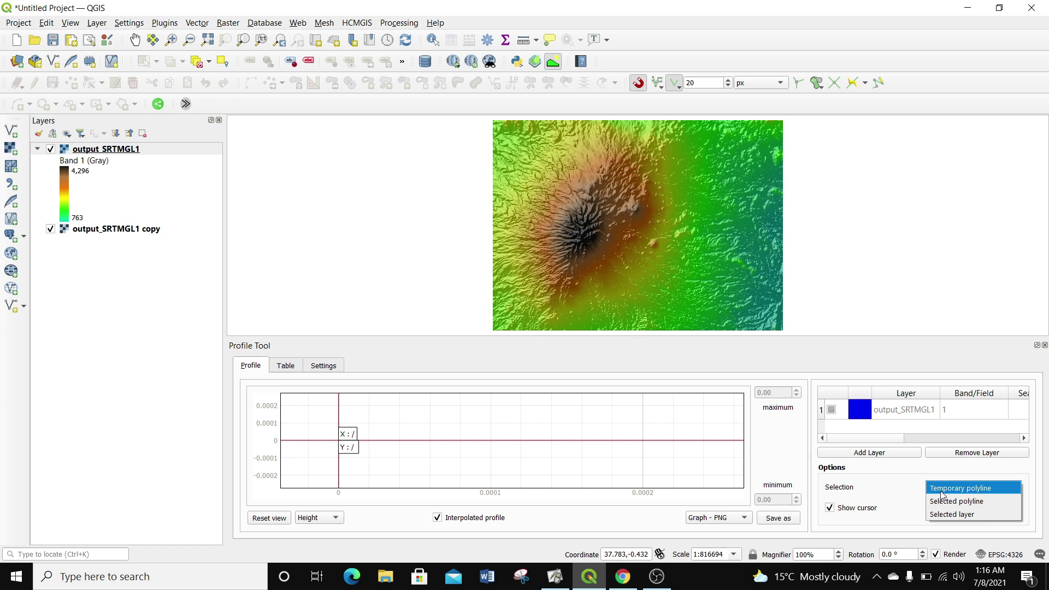
With the Temporary polyline selection, draw a straight profile line from the DEM's western edge across the summit to its eastern side
{"action": "left_click", "coordinate": [968, 489]}
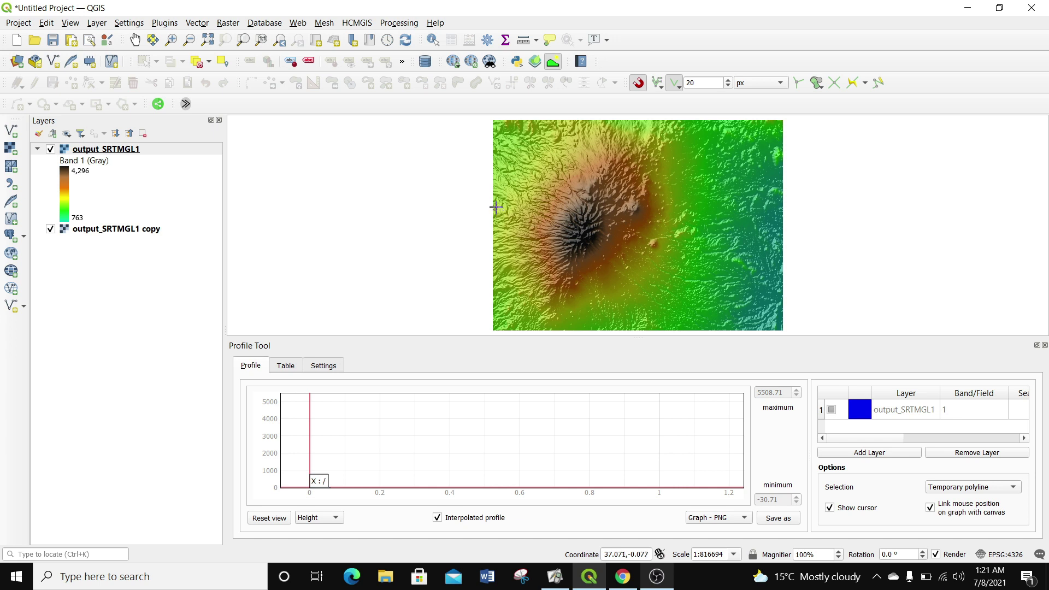
{"action": "left_click", "coordinate": [496, 210]}
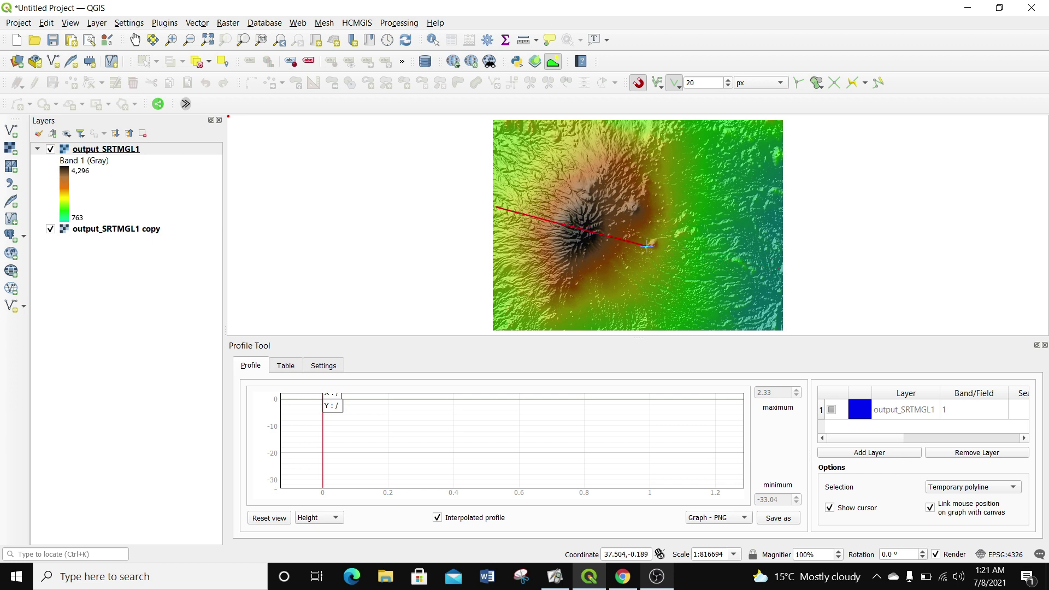
{"action": "double_click", "coordinate": [771, 274]}
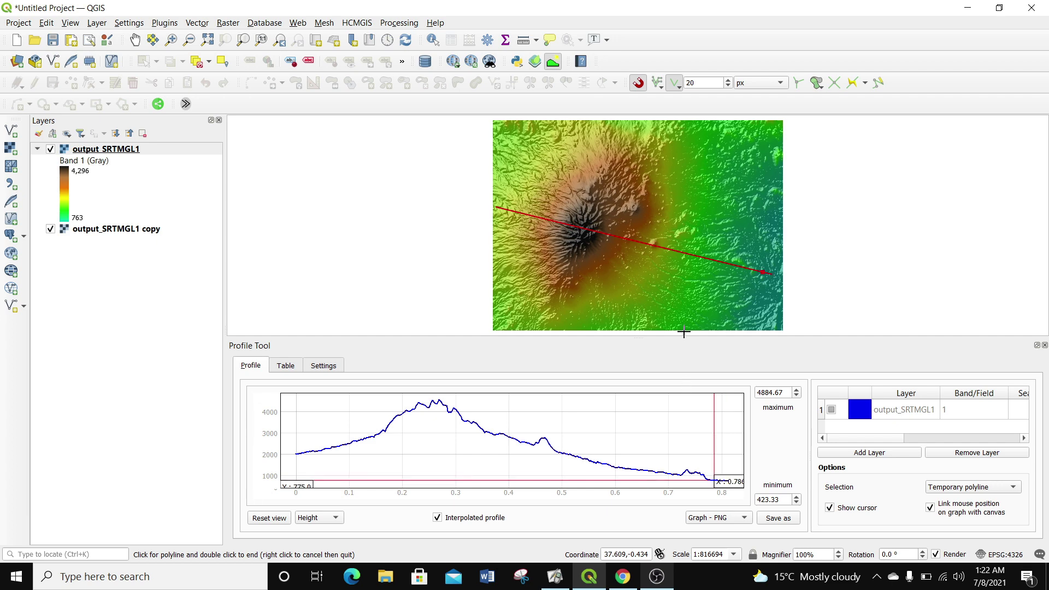
Enlarge the Profile Tool graph and examine its maximum and minimum height values
{"action": "left_click_drag", "start_coordinate": [684, 332], "coordinate": [685, 273]}
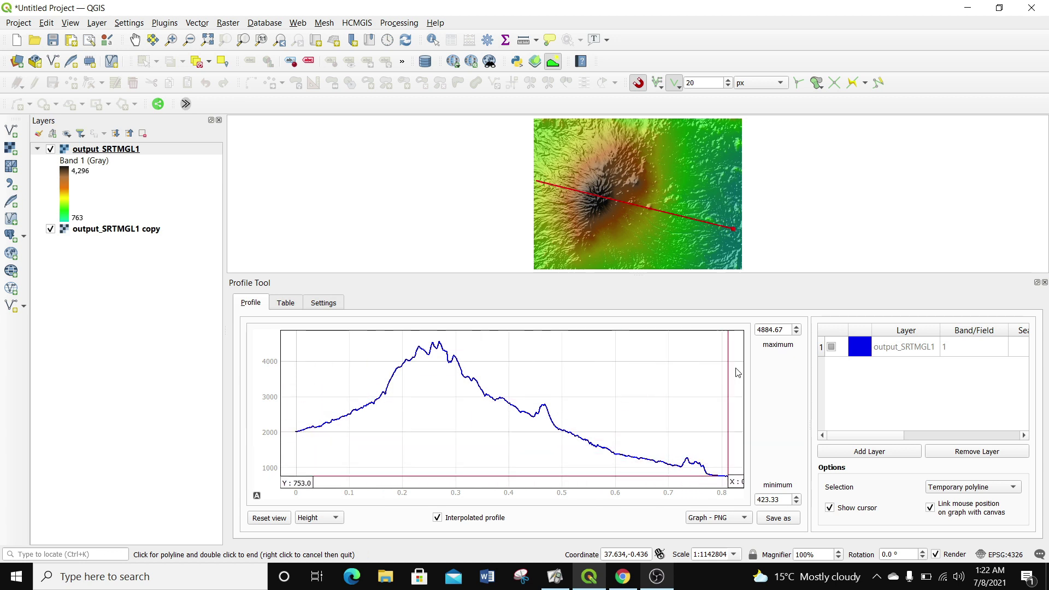
{"action": "left_click_drag", "start_coordinate": [790, 333], "coordinate": [750, 333]}
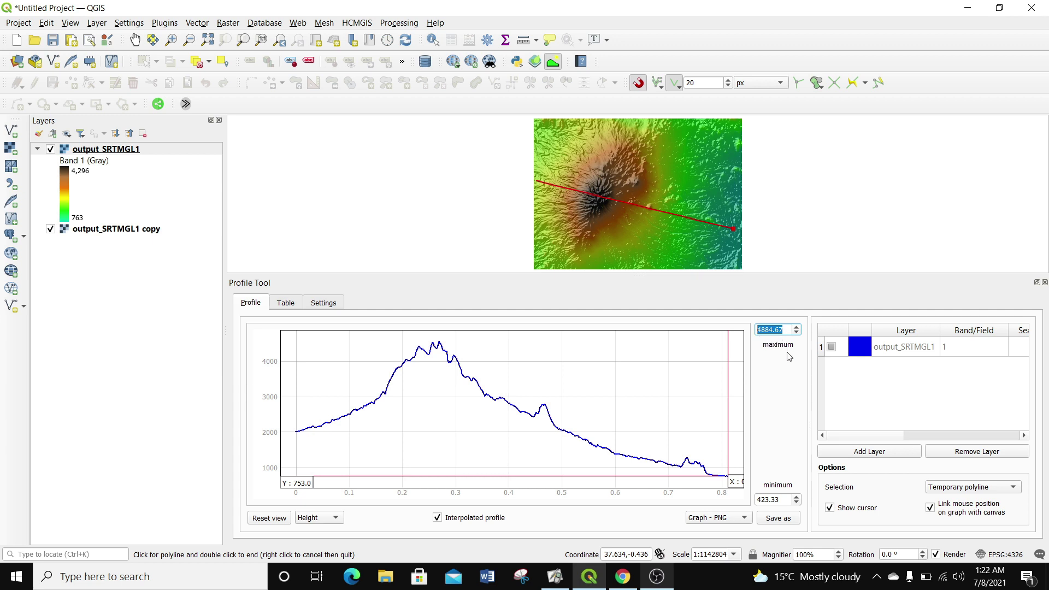
{"action": "left_click_drag", "start_coordinate": [787, 500], "coordinate": [754, 501]}
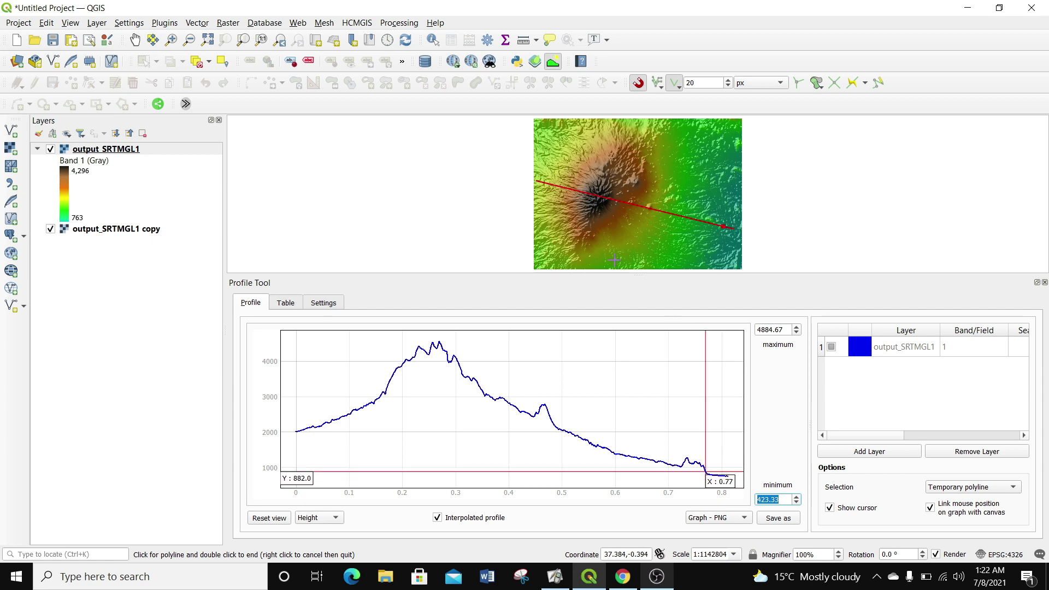
Draw a bent profile line from the DEM's southwest corner over the summit, east across the north, and south along the eastern side
{"action": "left_click", "coordinate": [541, 252]}
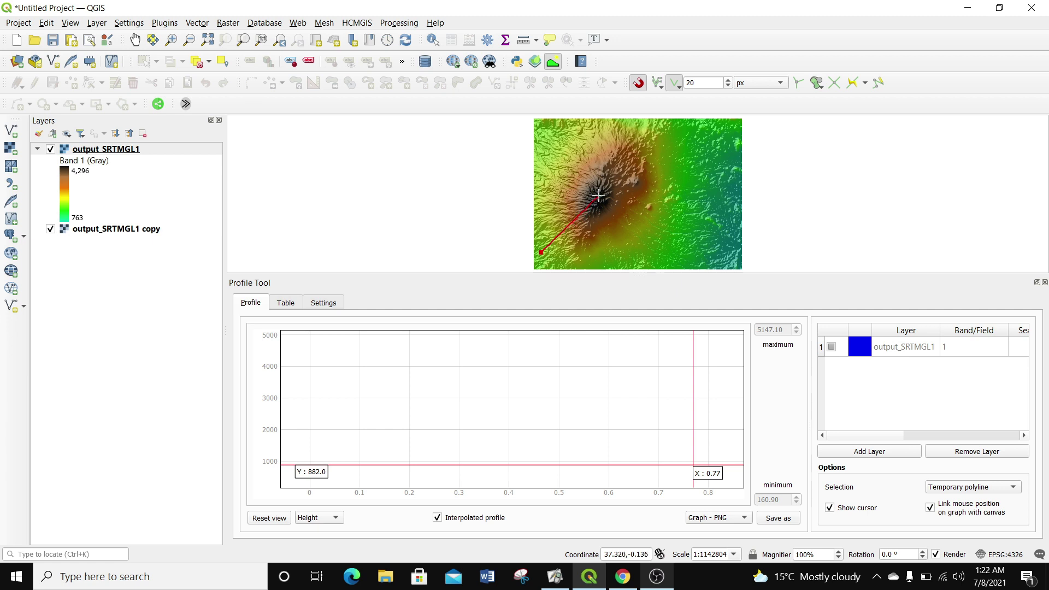
{"action": "left_click", "coordinate": [631, 147]}
{"action": "left_click", "coordinate": [685, 146]}
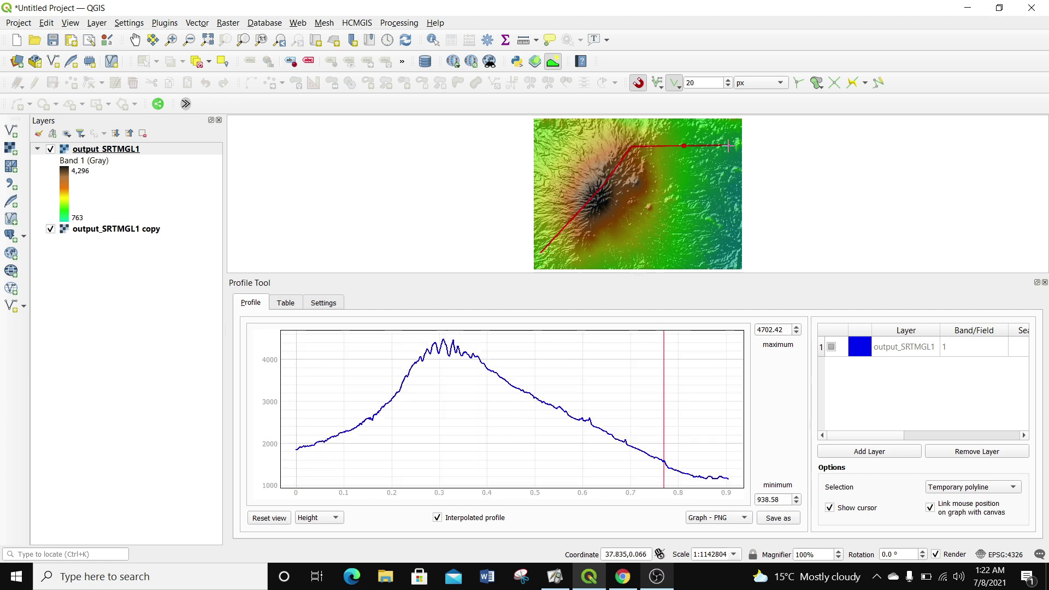
{"action": "left_click", "coordinate": [717, 145]}
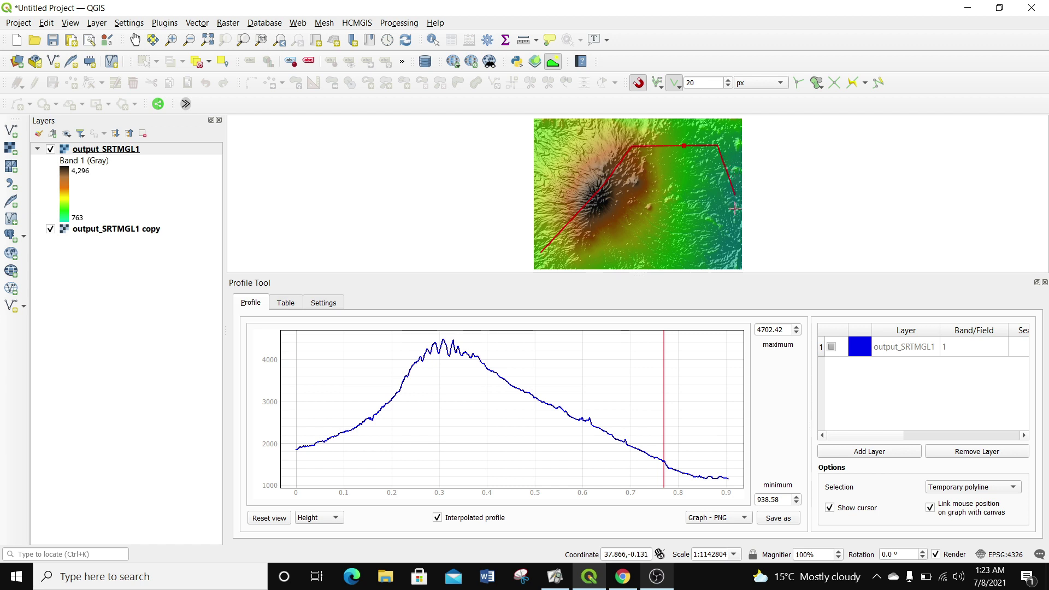
{"action": "left_click", "coordinate": [734, 197]}
{"action": "left_click", "coordinate": [734, 249]}
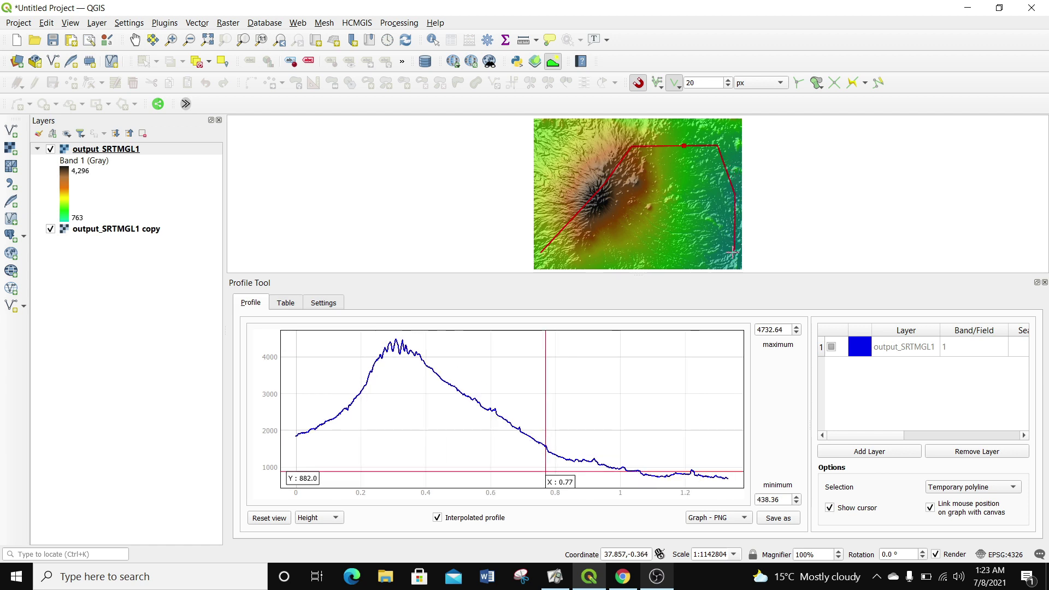
Draw a straight temporary profile line from the DEM's western edge across the summit to near its eastern edge
{"action": "right_click", "coordinate": [720, 264]}
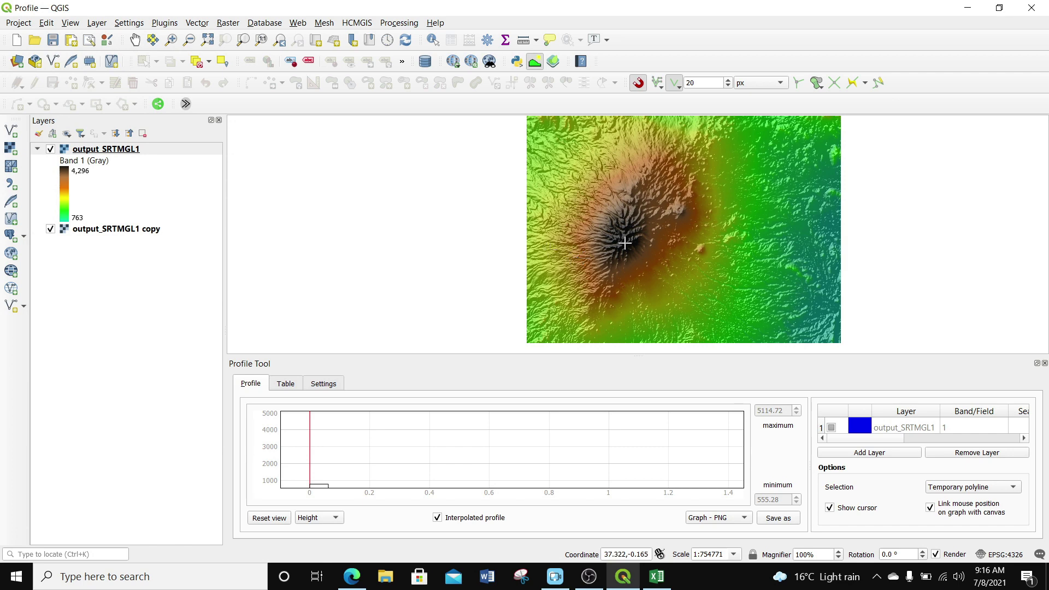
{"action": "scroll", "coordinate": [625, 246], "scroll_direction": "up", "scroll_amount": 2}
{"action": "scroll", "coordinate": [625, 246], "scroll_direction": "down", "scroll_amount": 1}
{"action": "scroll", "coordinate": [747, 231], "scroll_direction": "down", "scroll_amount": 1}
{"action": "scroll", "coordinate": [748, 231], "scroll_direction": "up", "scroll_amount": 1}
{"action": "left_click_drag", "start_coordinate": [763, 228], "coordinate": [505, 237]}
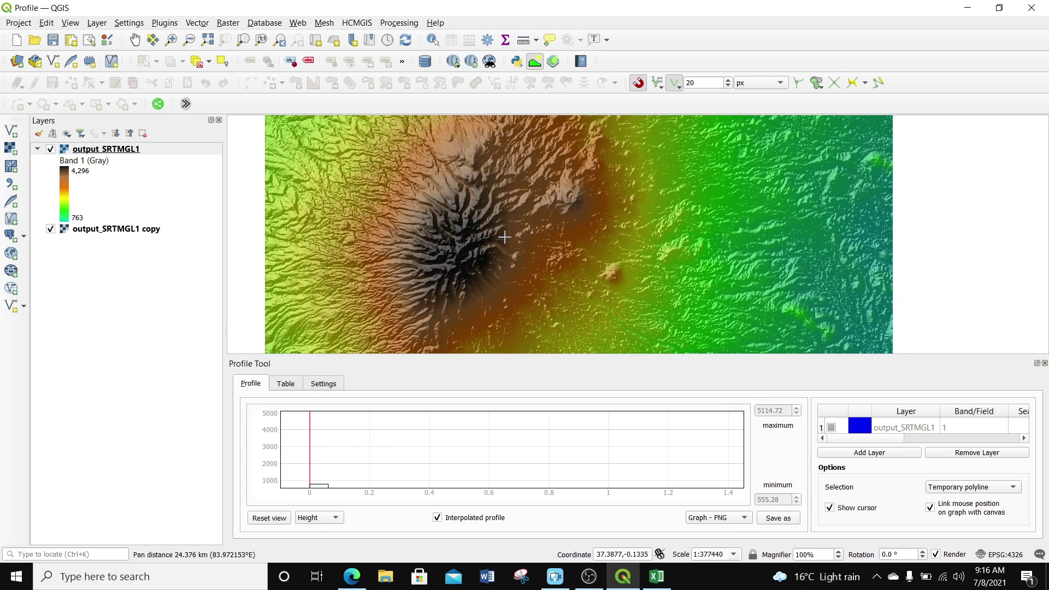
{"action": "left_click", "coordinate": [268, 241]}
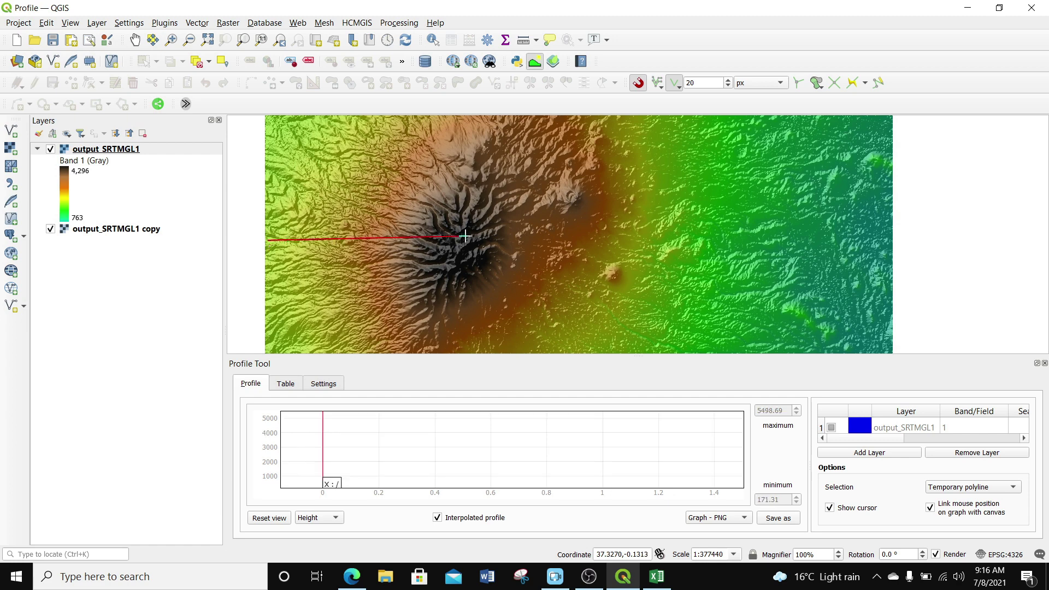
{"action": "double_click", "coordinate": [875, 231]}
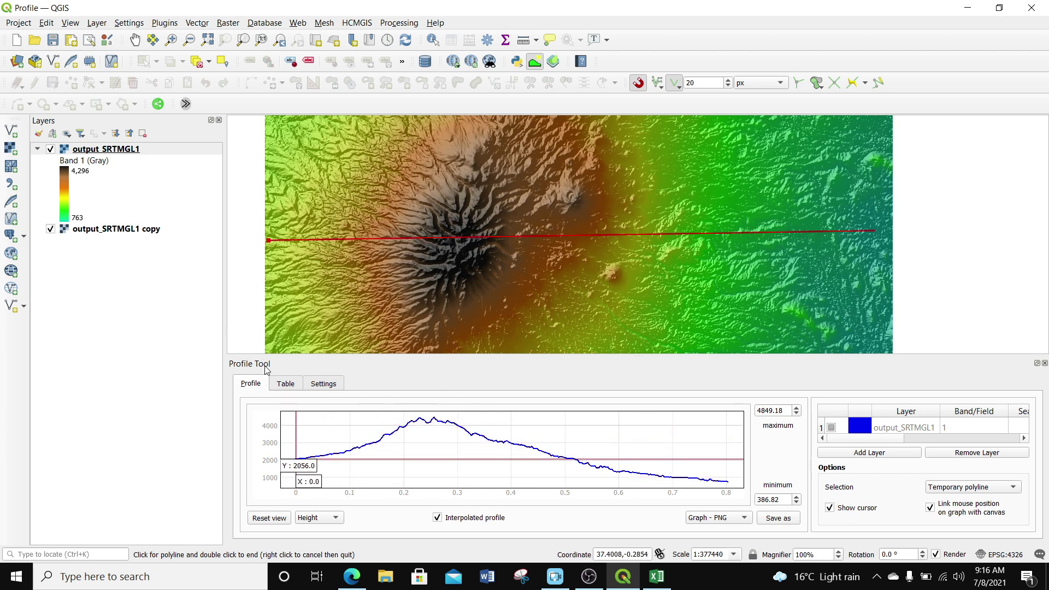
Copy the profile table with coordinates to the clipboard and paste it into the blank Excel sheet starting at cell A1
{"action": "left_click", "coordinate": [286, 386]}
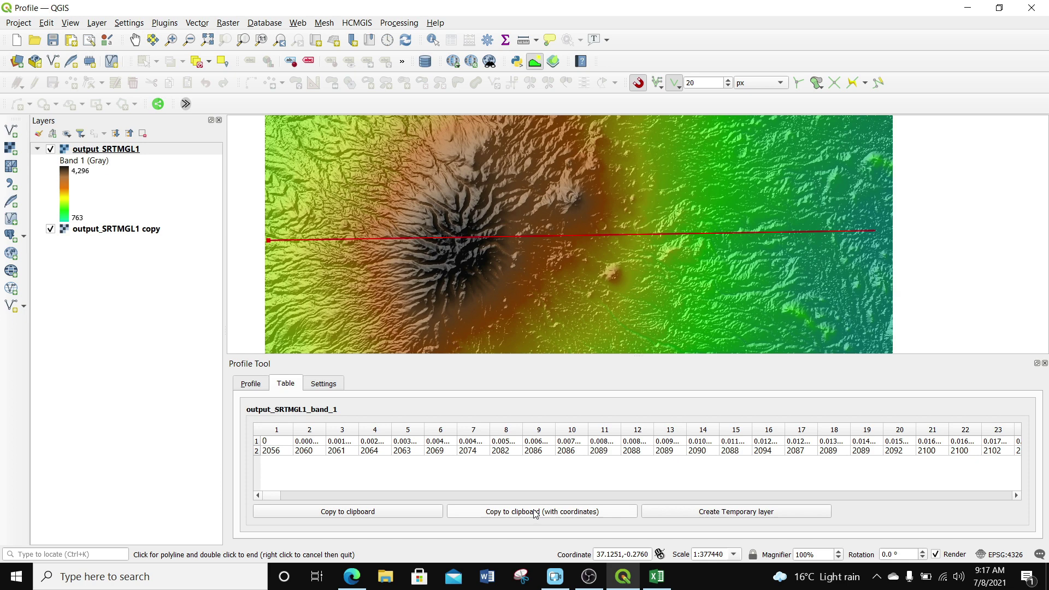
{"action": "left_click", "coordinate": [656, 576]}
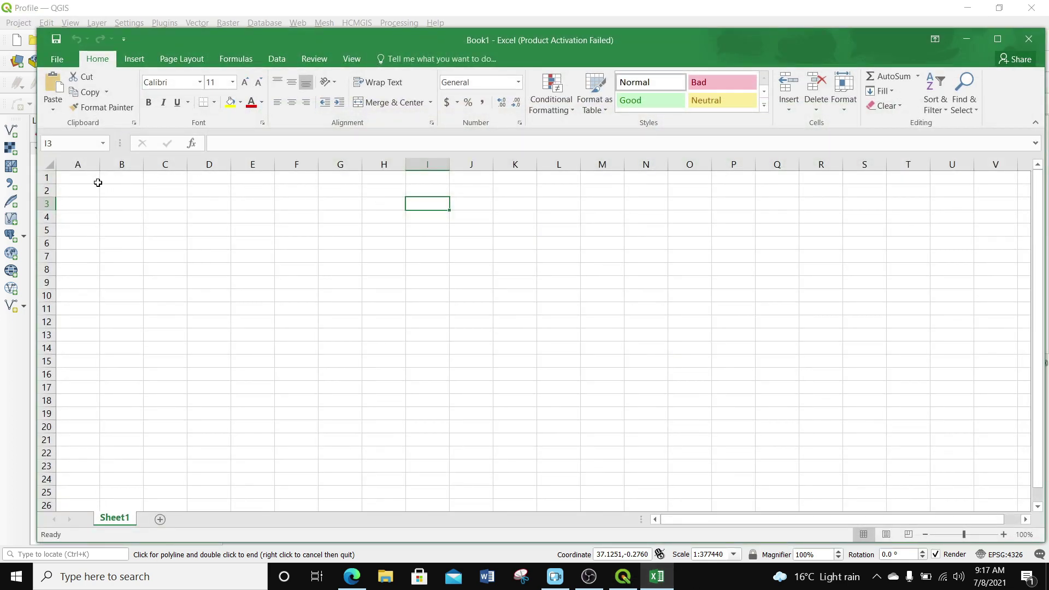
{"action": "left_click", "coordinate": [77, 181]}
{"action": "right_click", "coordinate": [77, 180]}
{"action": "left_click", "coordinate": [100, 236]}
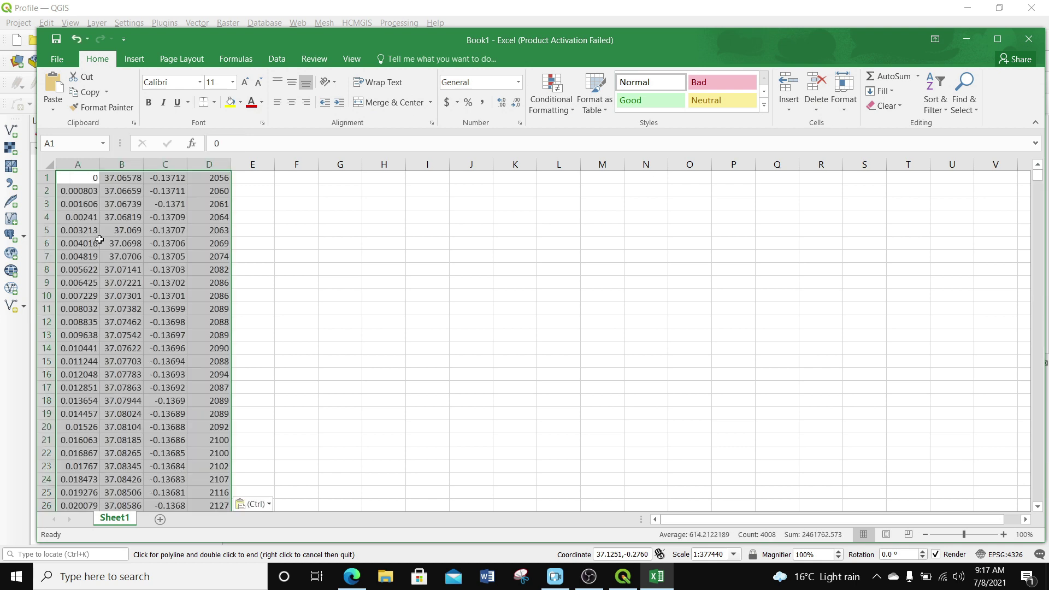
{"action": "left_click", "coordinate": [286, 194]}
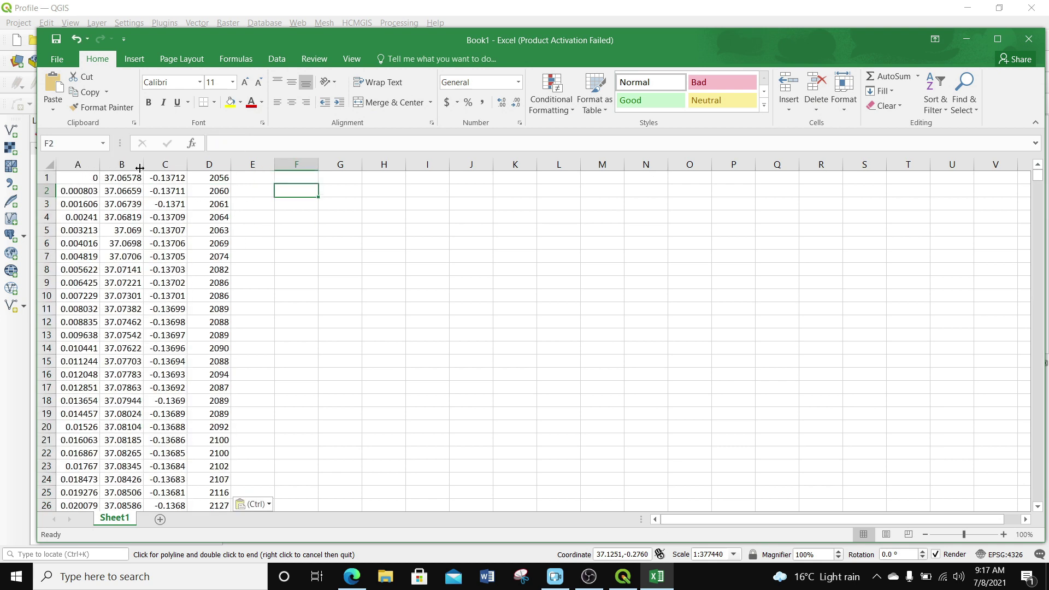
Examine the pasted distance, coordinate and elevation columns in Excel, then return to QGIS
{"action": "left_click", "coordinate": [78, 165]}
{"action": "left_click", "coordinate": [121, 165]}
{"action": "left_click", "coordinate": [161, 165]}
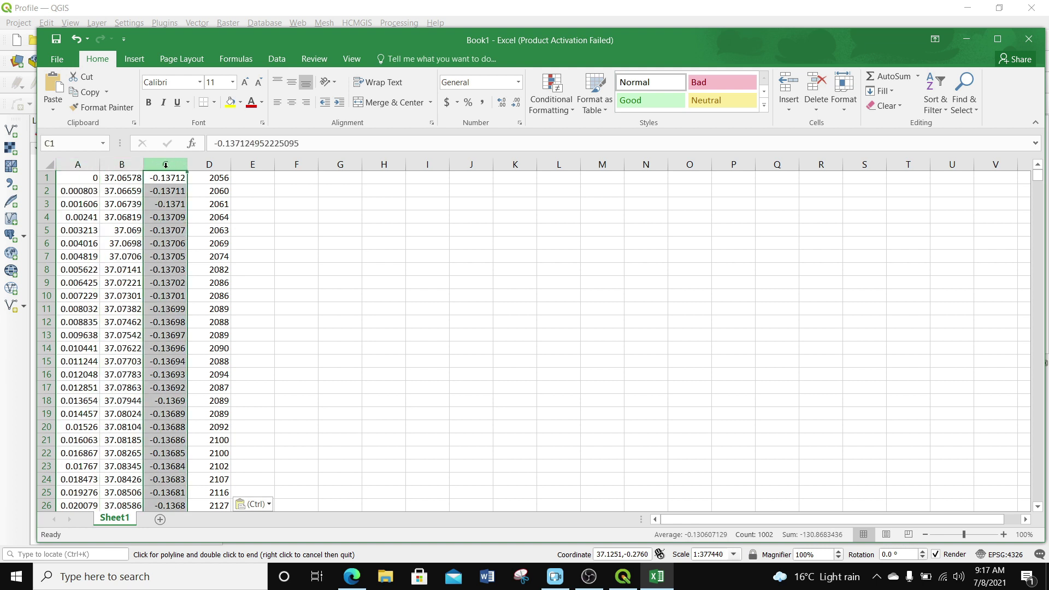
{"action": "left_click", "coordinate": [217, 164]}
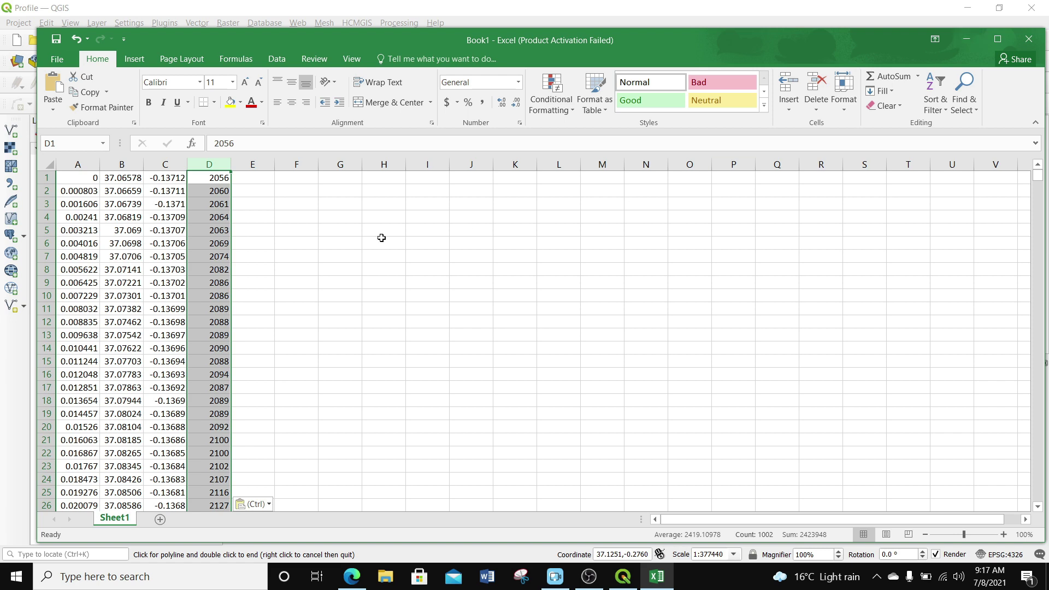
{"action": "scroll", "coordinate": [194, 228], "scroll_direction": "down", "scroll_amount": 6}
{"action": "scroll", "coordinate": [194, 228], "scroll_direction": "down", "scroll_amount": 20}
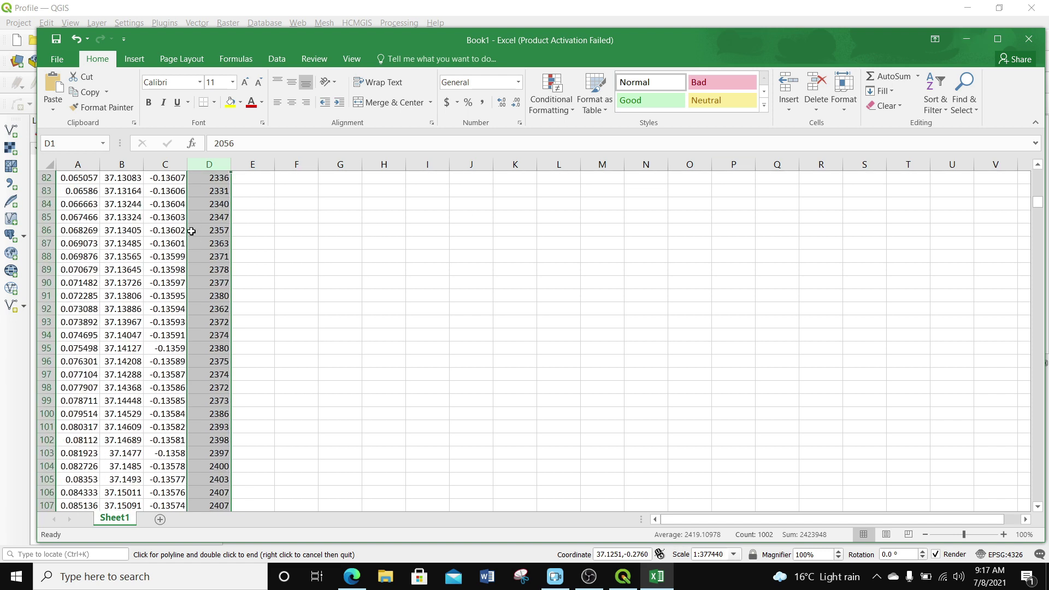
{"action": "key", "text": "ctrl+v"}
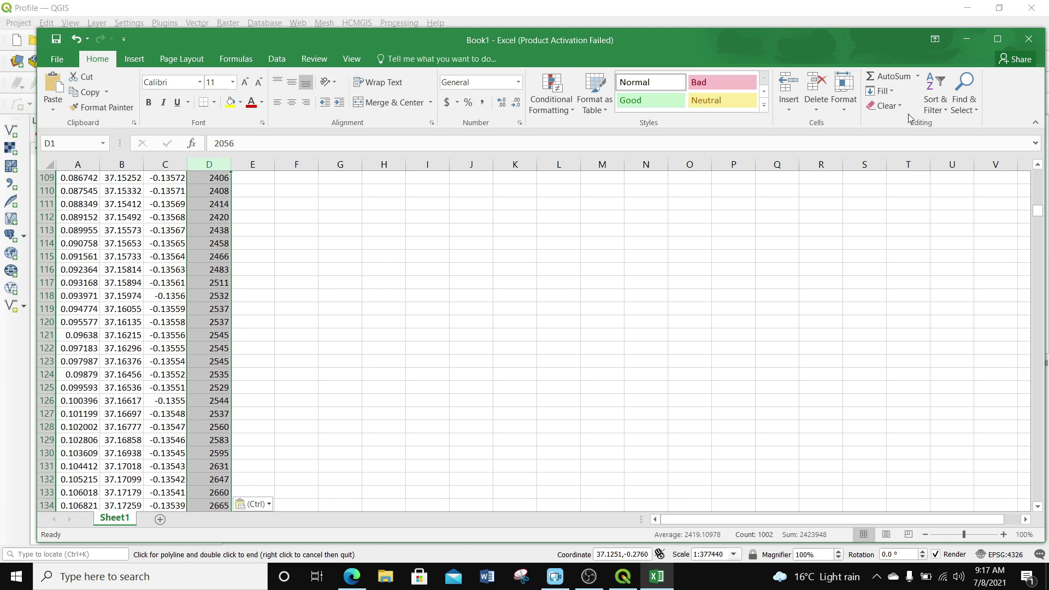
{"action": "left_click", "coordinate": [968, 40]}
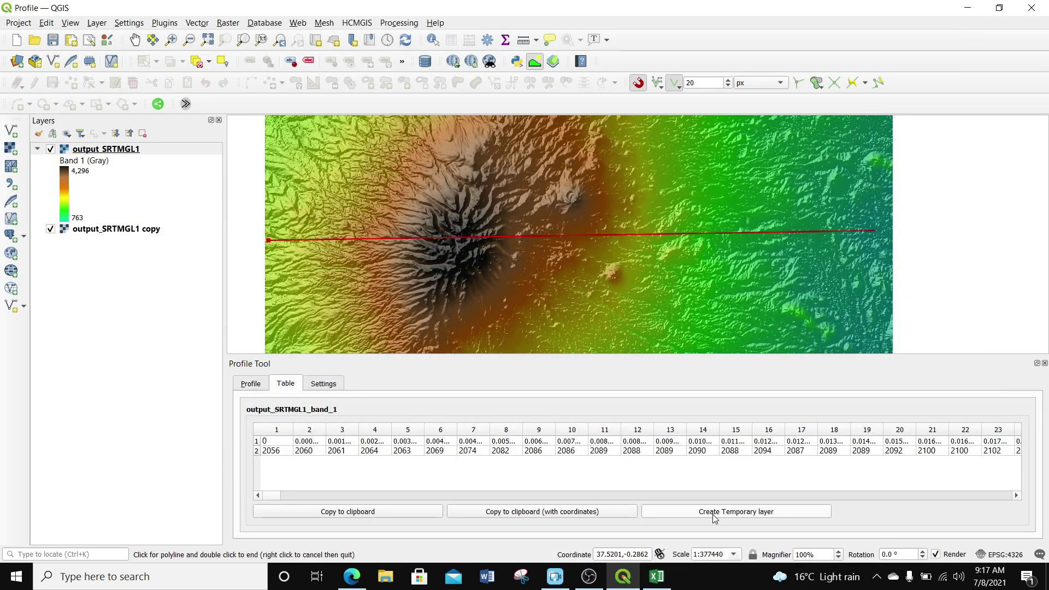
Create a temporary point layer from the profile table and inspect its points along the profile line
{"action": "left_click", "coordinate": [742, 513]}
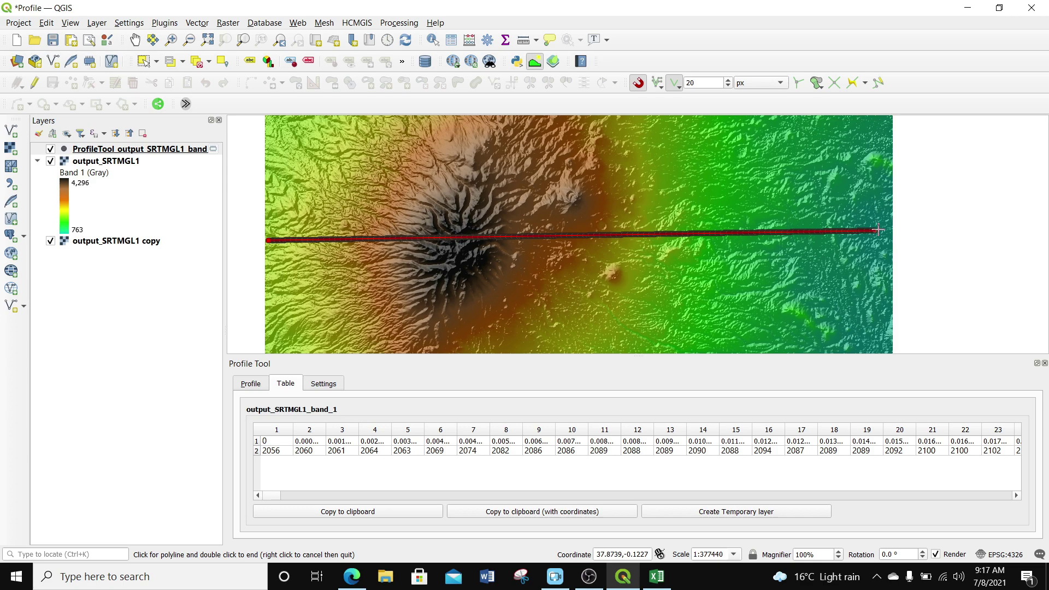
{"action": "scroll", "coordinate": [544, 243], "scroll_direction": "up", "scroll_amount": 2}
{"action": "scroll", "coordinate": [544, 243], "scroll_direction": "up", "scroll_amount": 3}
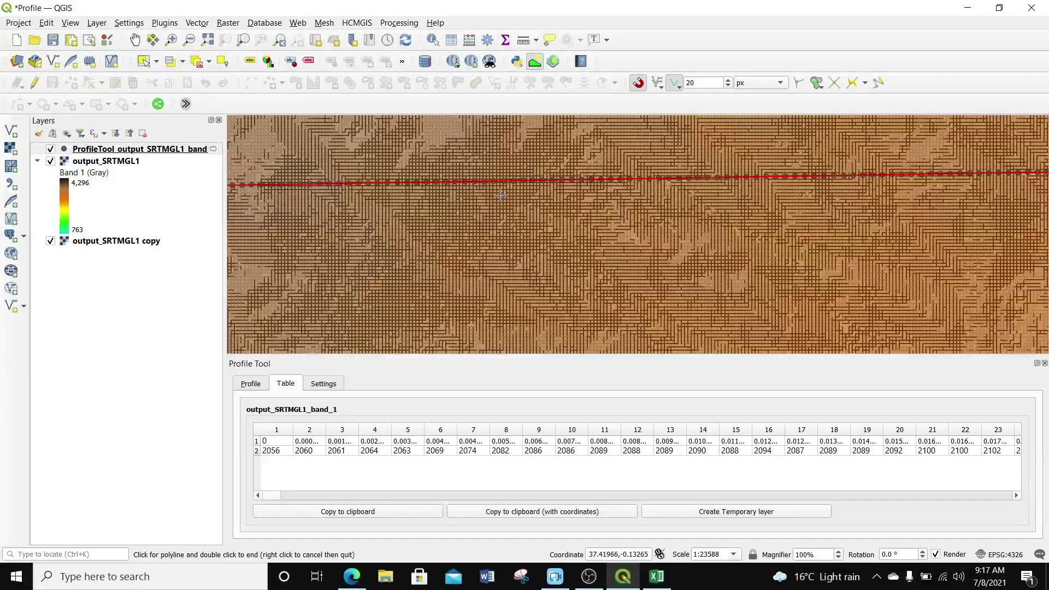
{"action": "scroll", "coordinate": [499, 178], "scroll_direction": "up", "scroll_amount": 1}
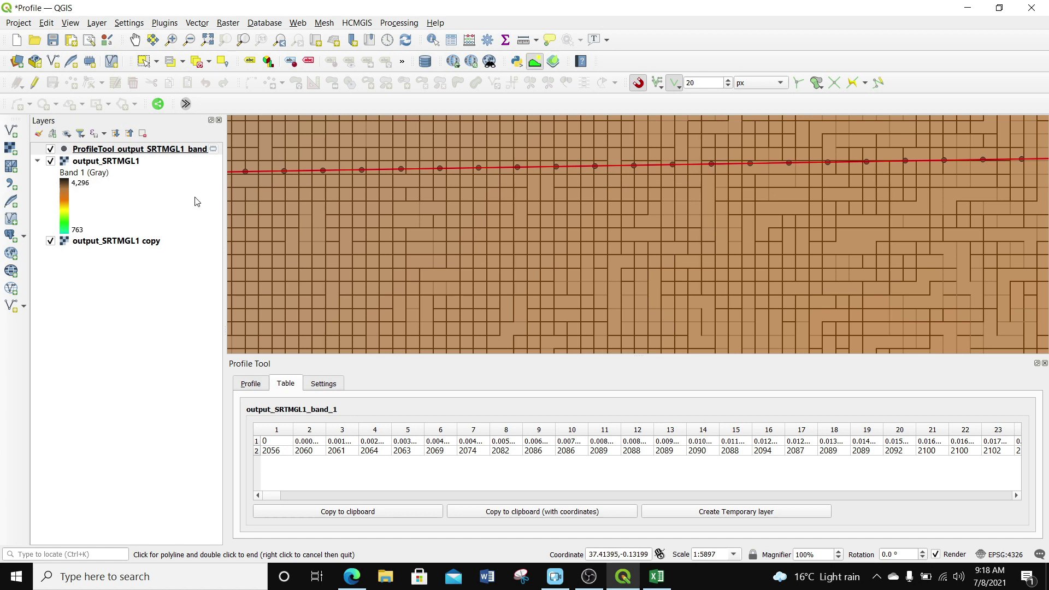
Examine the elevation values in the temporary profile layer's attribute table, selecting its second record
{"action": "right_click", "coordinate": [94, 151]}
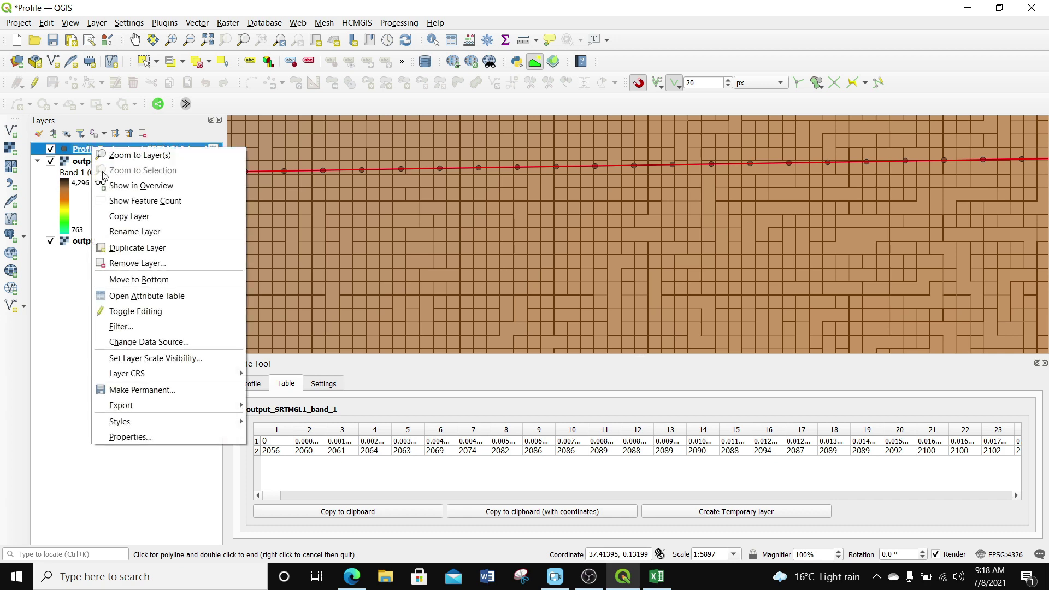
{"action": "left_click", "coordinate": [134, 297]}
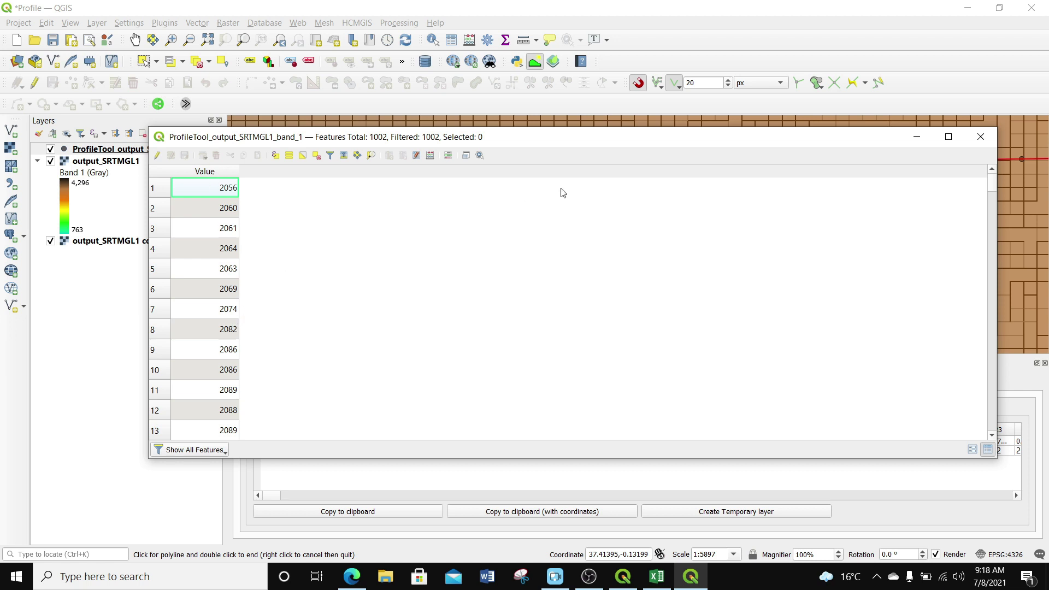
{"action": "left_click", "coordinate": [162, 213]}
{"action": "left_click", "coordinate": [922, 143]}
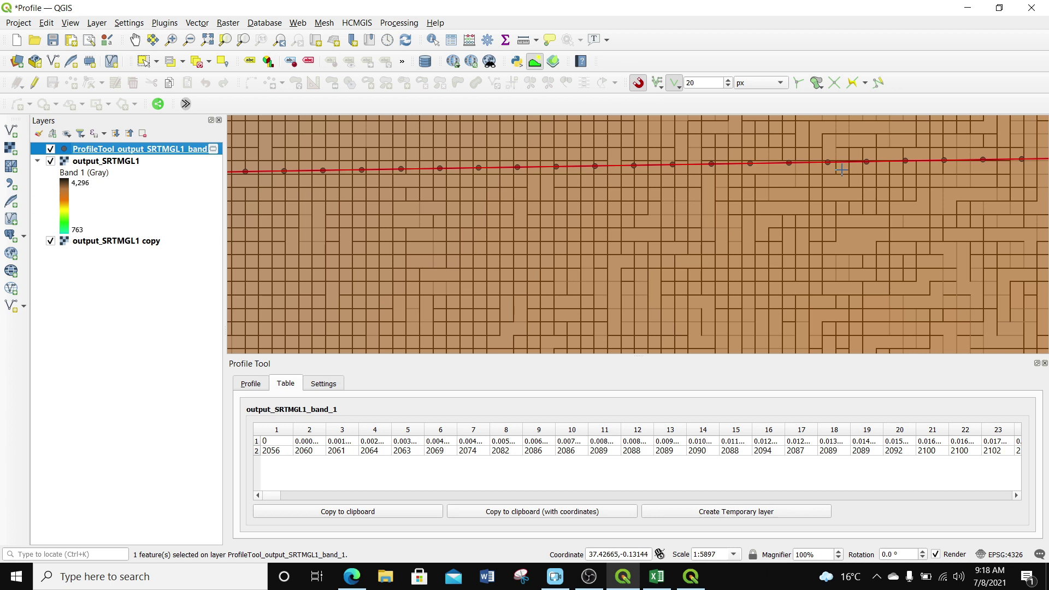
Make the temporary profile layer permanent as an ESRI Shapefile named "profile points" in the Desktop\test folder
{"action": "right_click", "coordinate": [99, 151]}
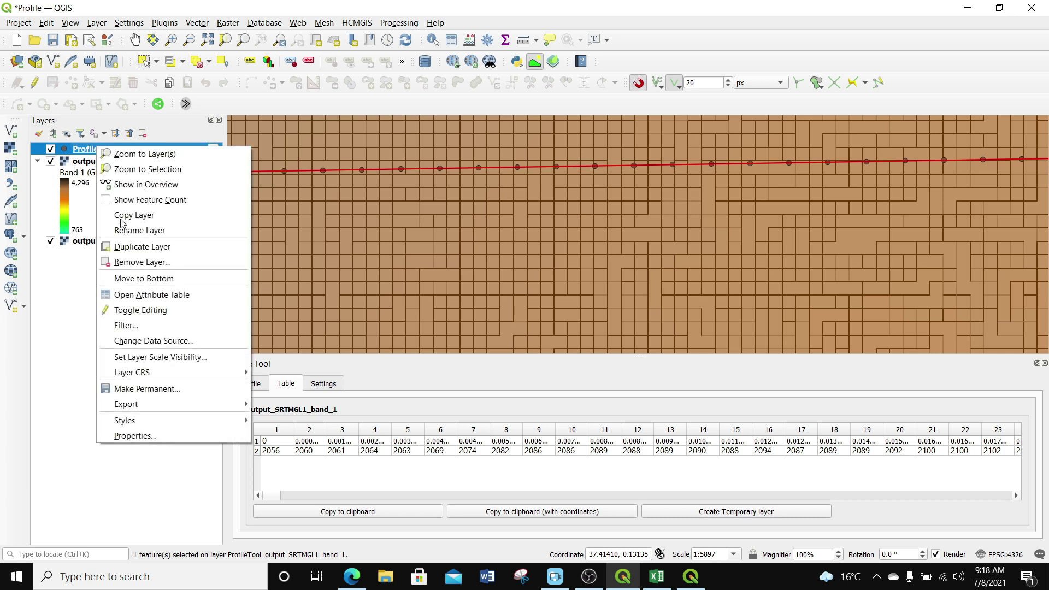
{"action": "left_click", "coordinate": [140, 389]}
{"action": "left_click", "coordinate": [484, 215]}
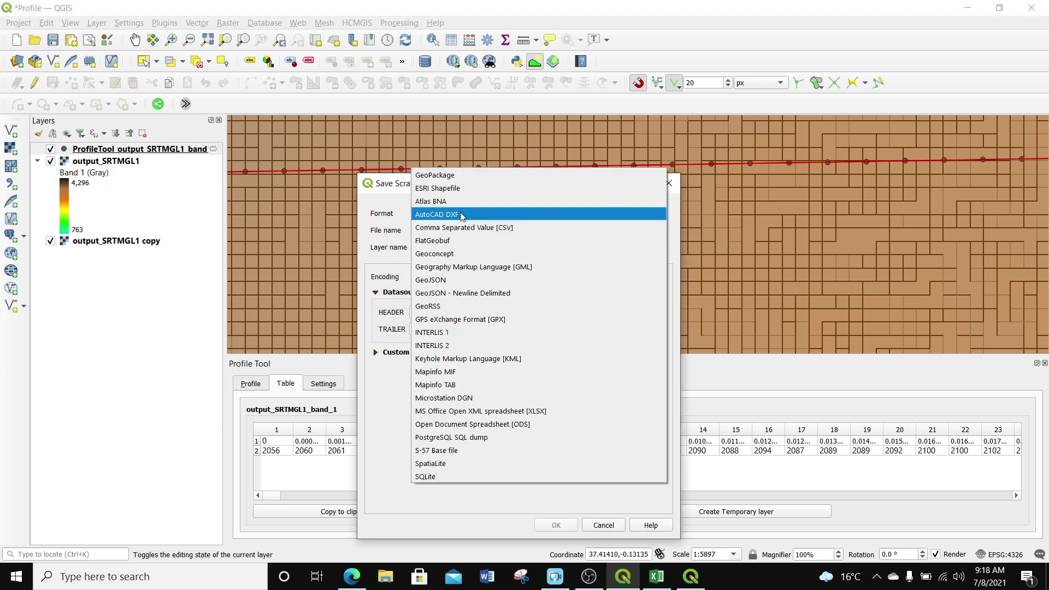
{"action": "left_click", "coordinate": [439, 189]}
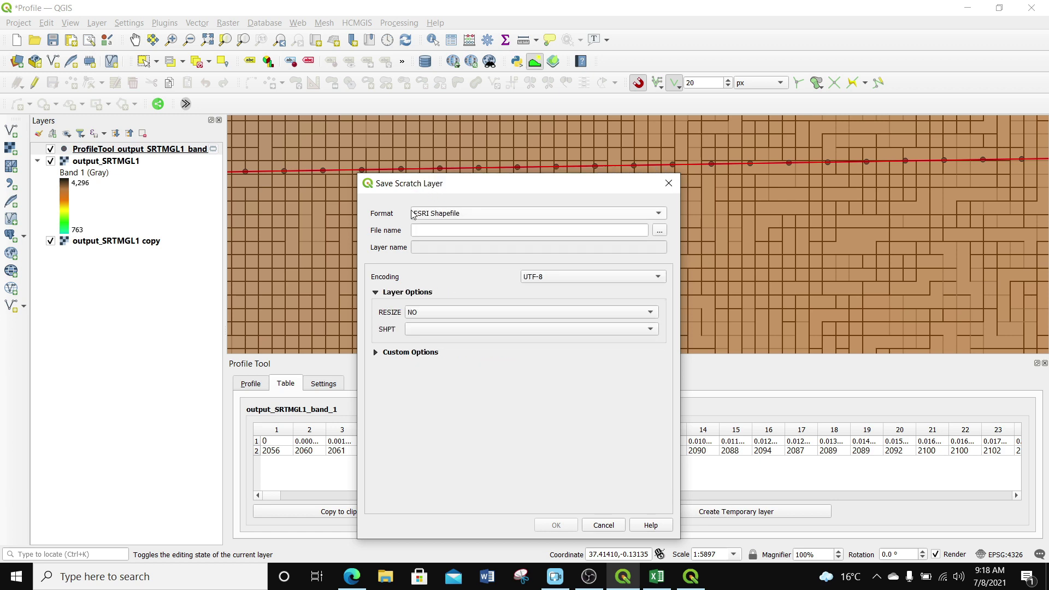
{"action": "left_click", "coordinate": [660, 233]}
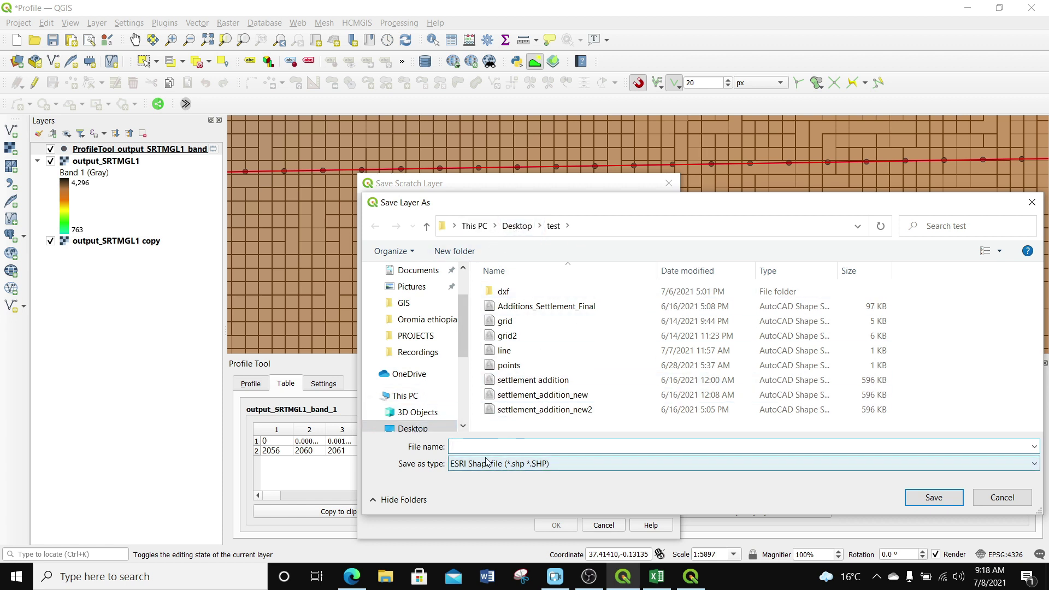
{"action": "type", "text": "profile points"}
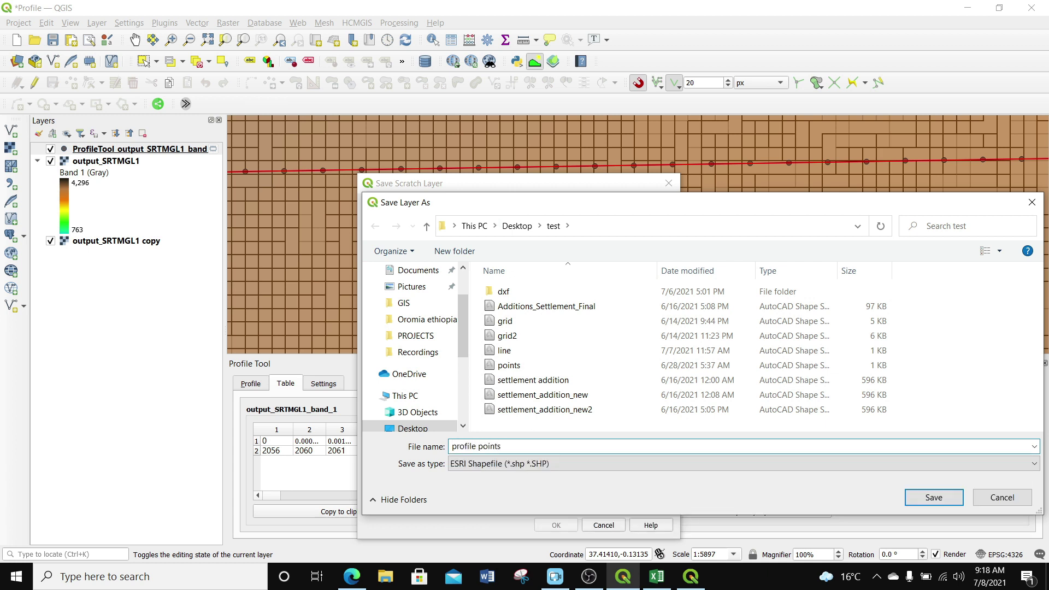
{"action": "left_click", "coordinate": [933, 498]}
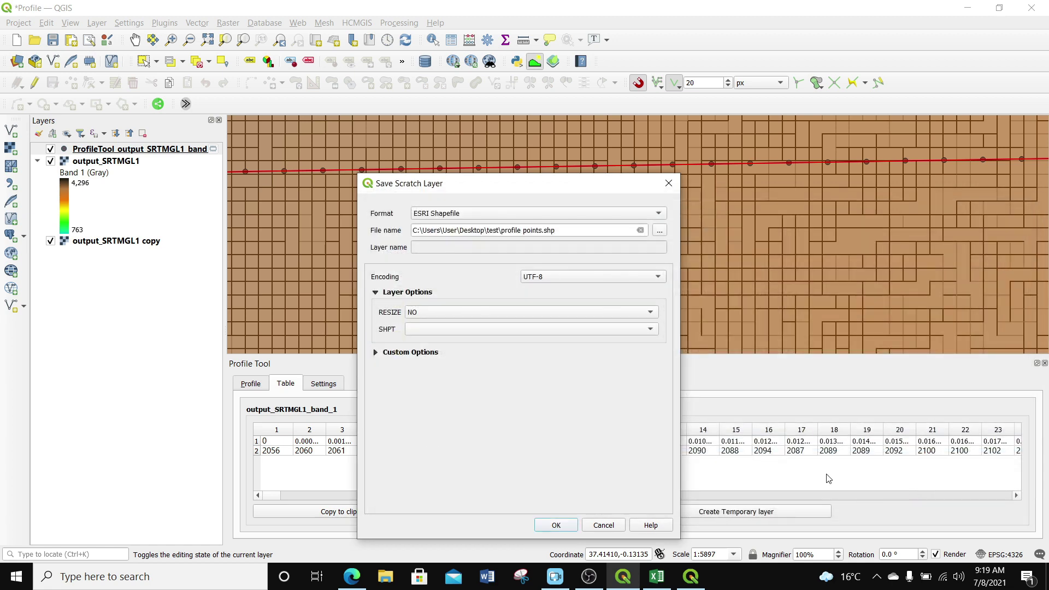
{"action": "left_click", "coordinate": [555, 528]}
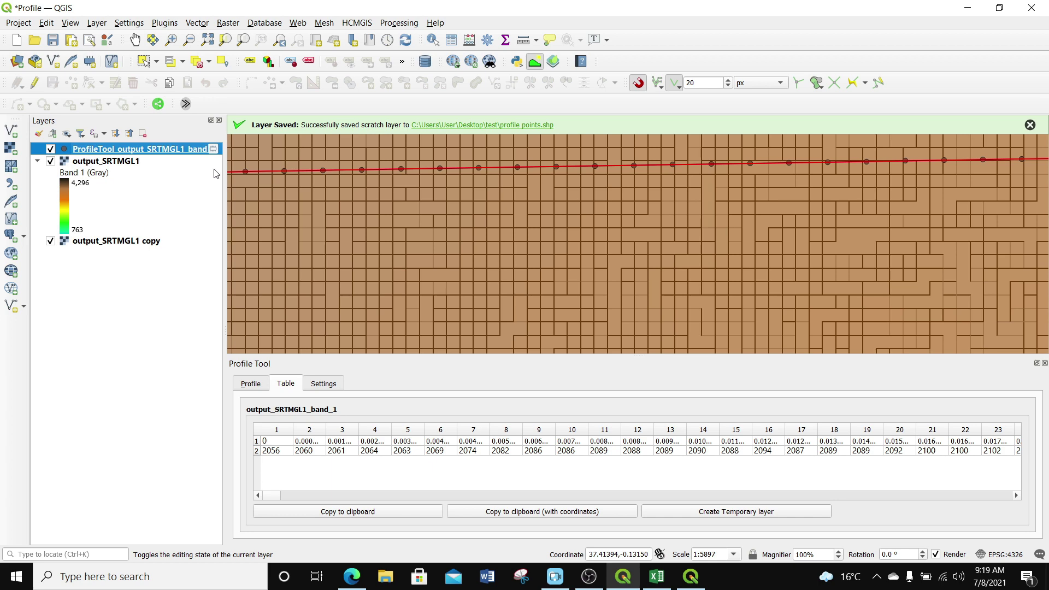
Add the saved "profile points" shapefile from the test folder to the project and select the original ProfileTool layer
{"action": "left_click", "coordinate": [519, 126]}
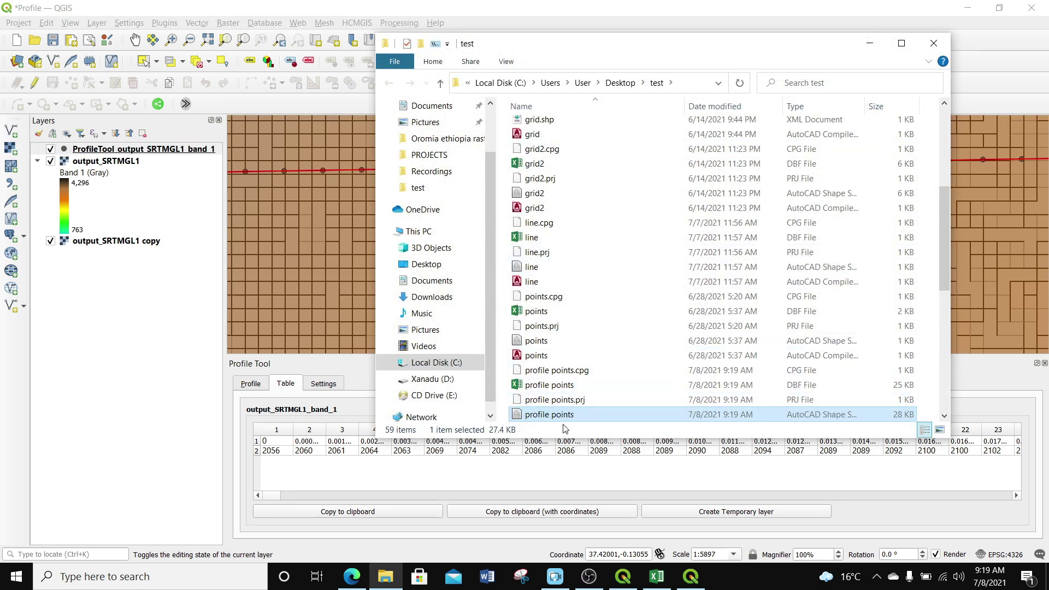
{"action": "left_click_drag", "start_coordinate": [549, 417], "coordinate": [140, 227]}
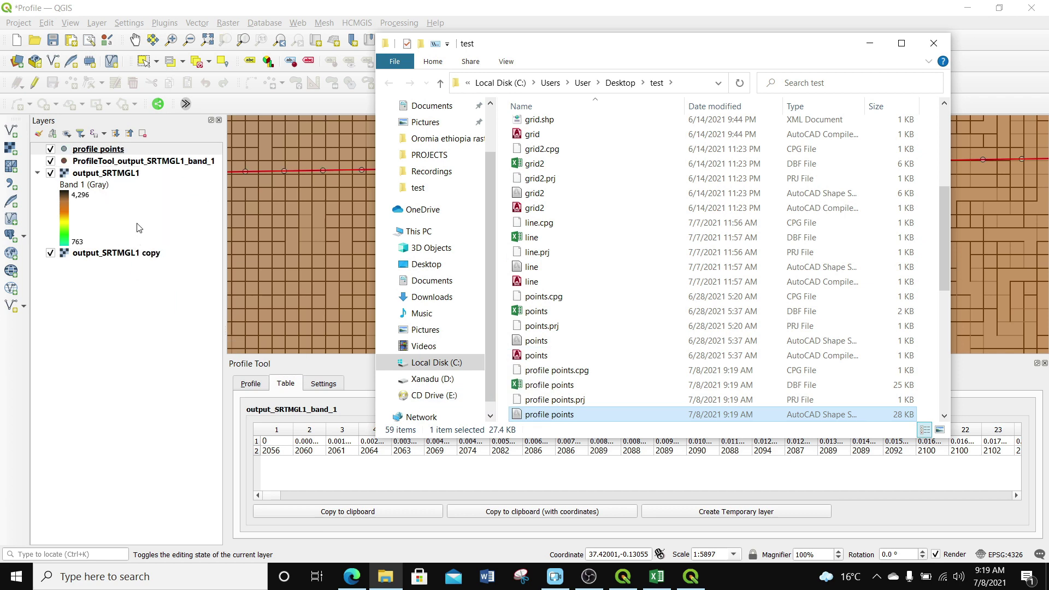
{"action": "left_click", "coordinate": [934, 42]}
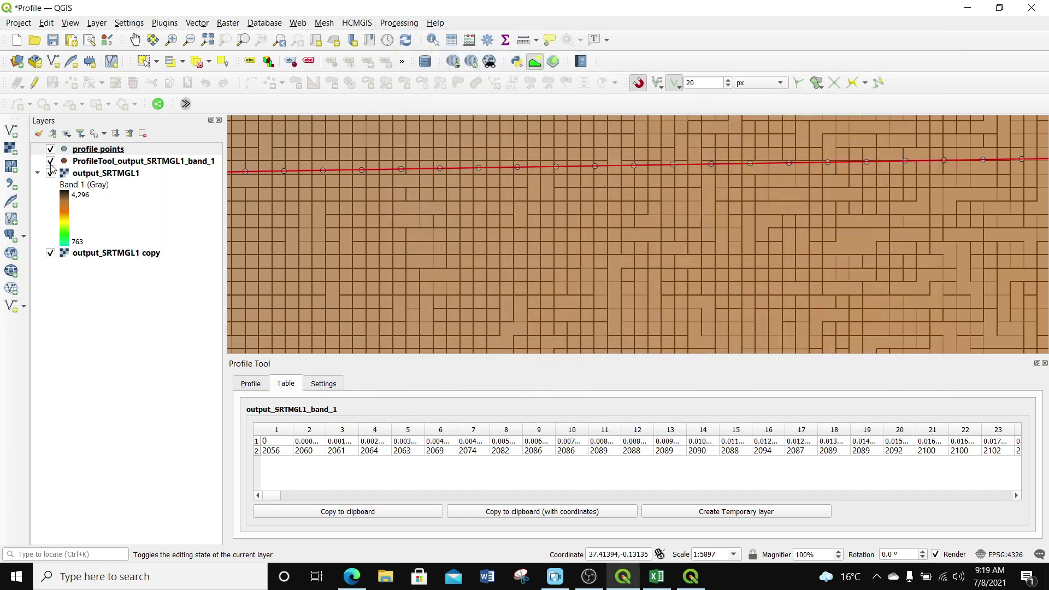
{"action": "left_click", "coordinate": [69, 162]}
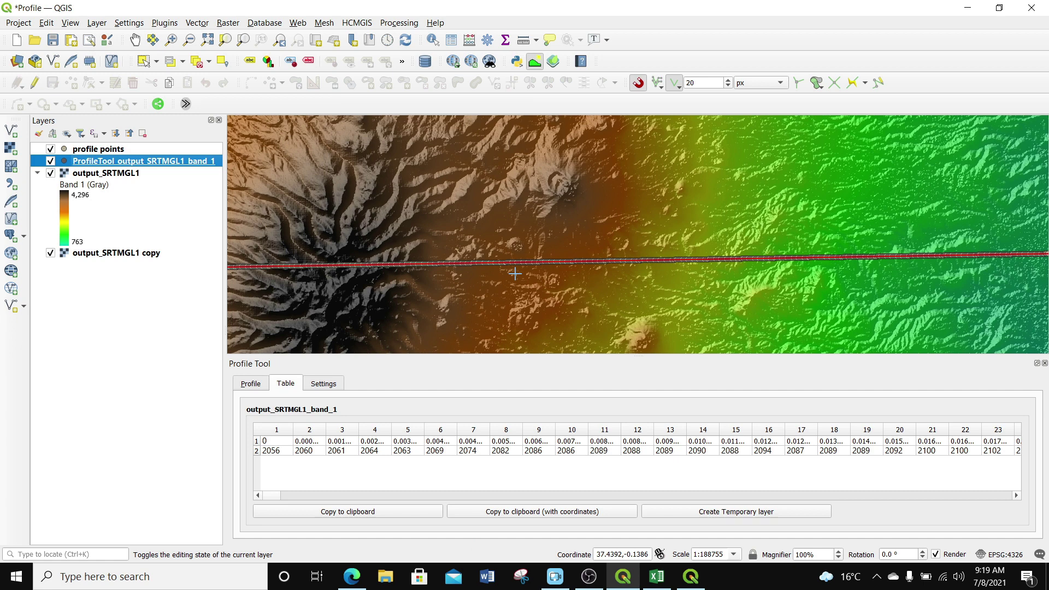
Return to the profile graph, keep Graph - PNG as the export format, and turn off the graph's cursor display
{"action": "left_click", "coordinate": [251, 387]}
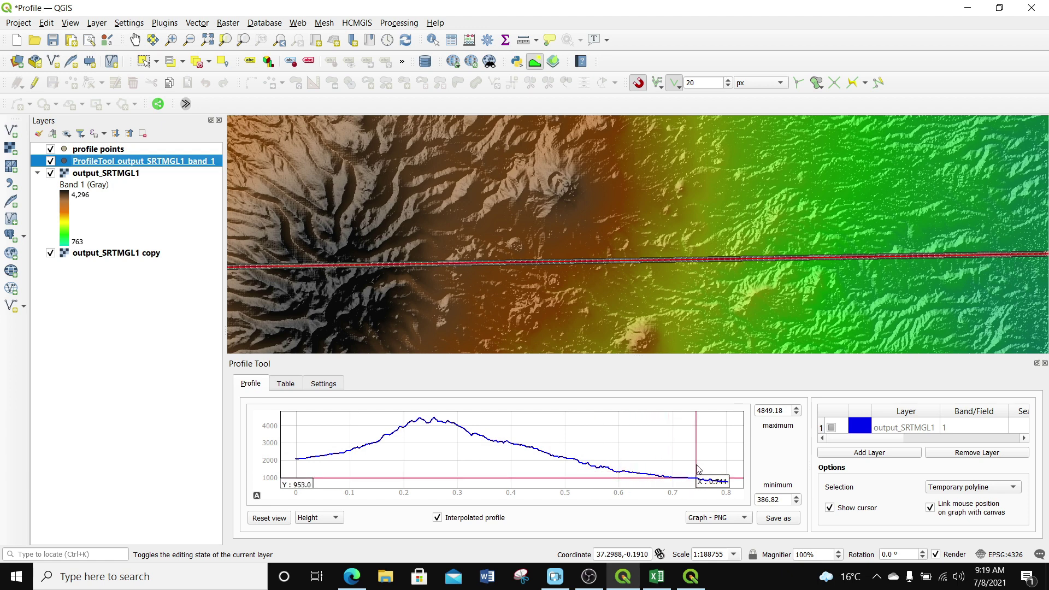
{"action": "left_click", "coordinate": [747, 523]}
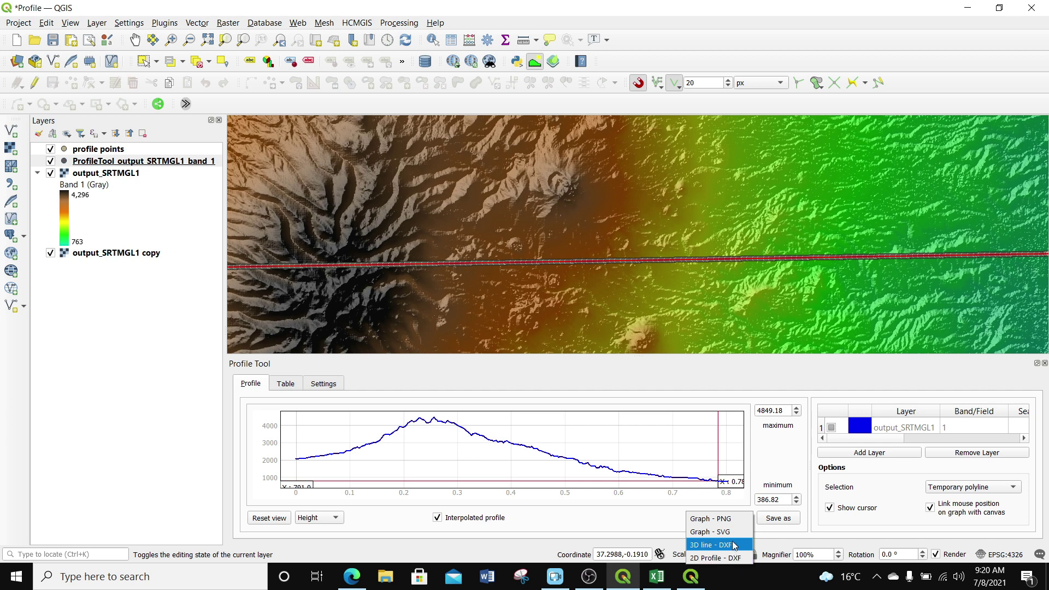
{"action": "left_click", "coordinate": [741, 501]}
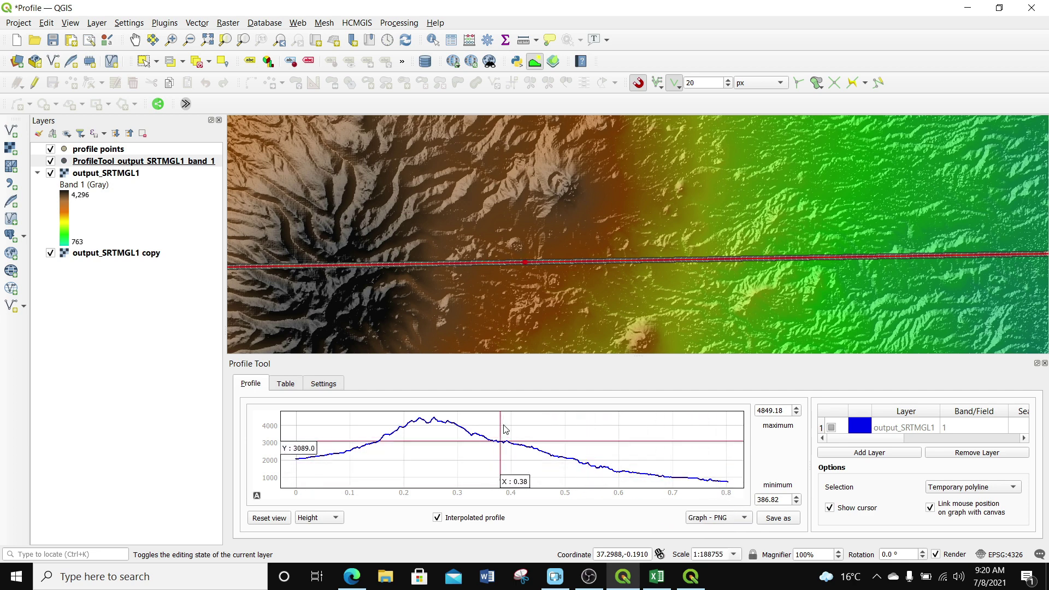
{"action": "left_click", "coordinate": [830, 508]}
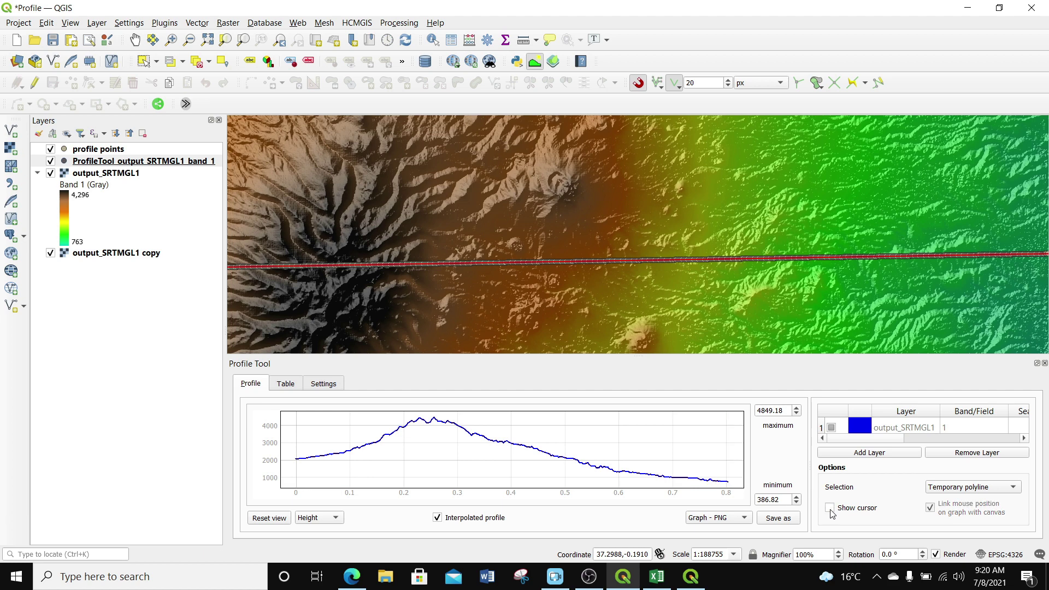
Export the profile graph as a PNG image named "pt1" to the Desktop
{"action": "left_click", "coordinate": [774, 519]}
{"action": "left_click", "coordinate": [107, 270]}
{"action": "type", "text": "p"}
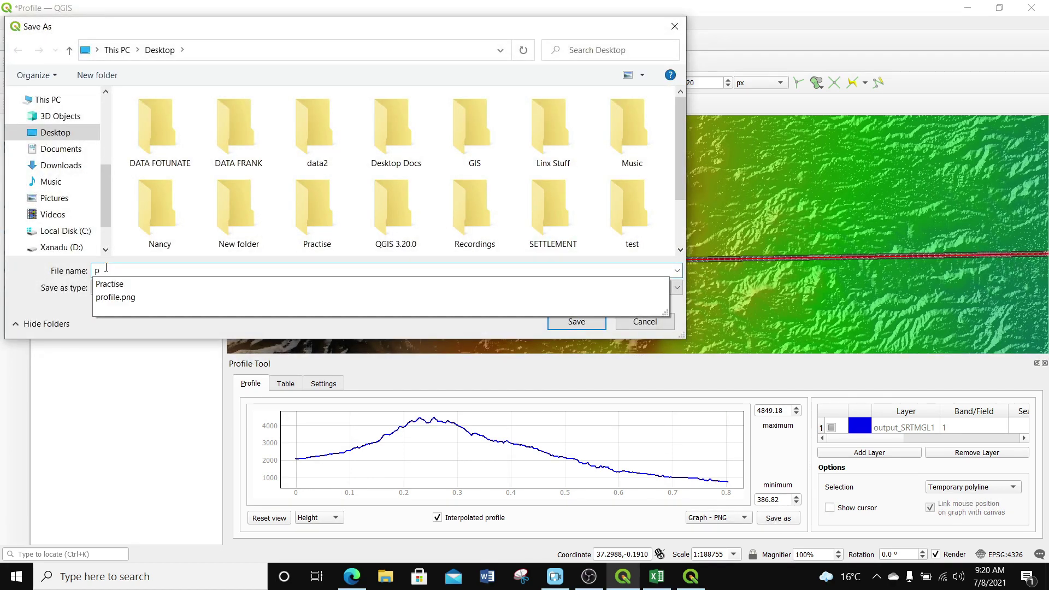
{"action": "type", "text": "t1"}
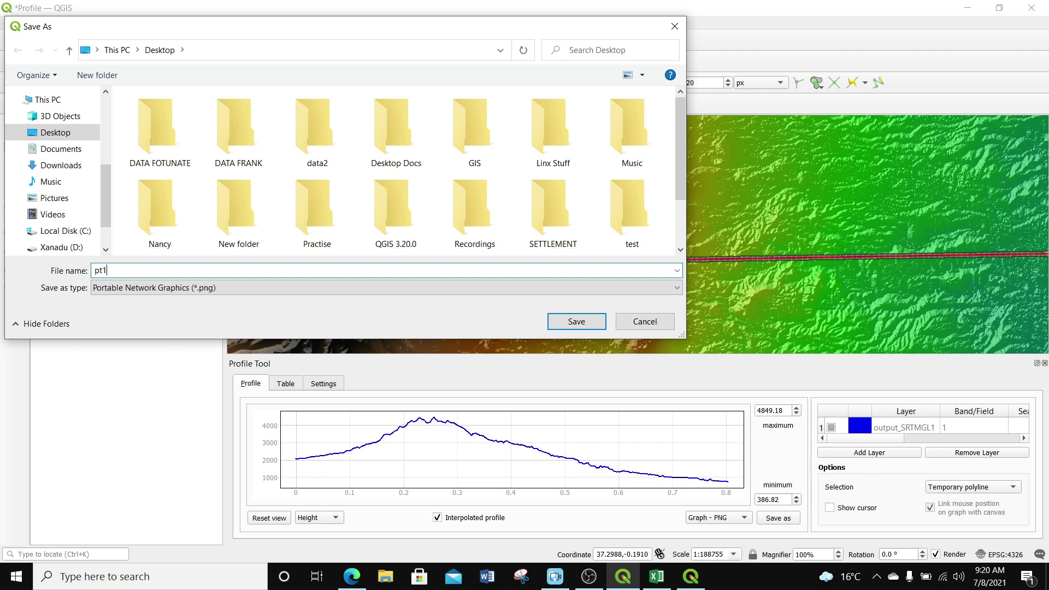
{"action": "left_click", "coordinate": [574, 322]}
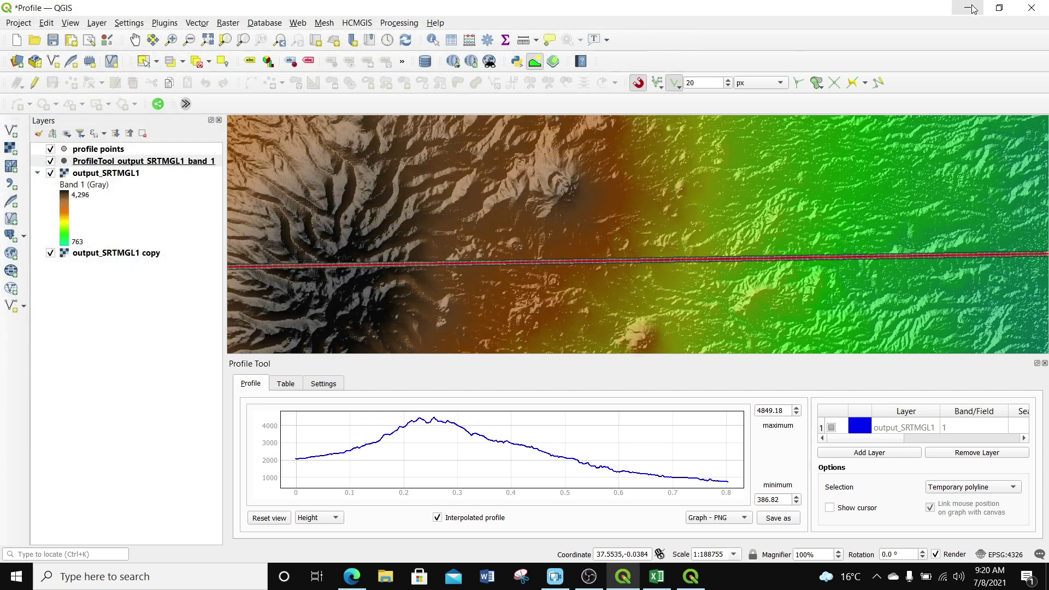
View the exported pt1 image from the Desktop folder, and close both the image viewer and File Explorer
{"action": "left_click", "coordinate": [387, 574]}
{"action": "left_click", "coordinate": [426, 133]}
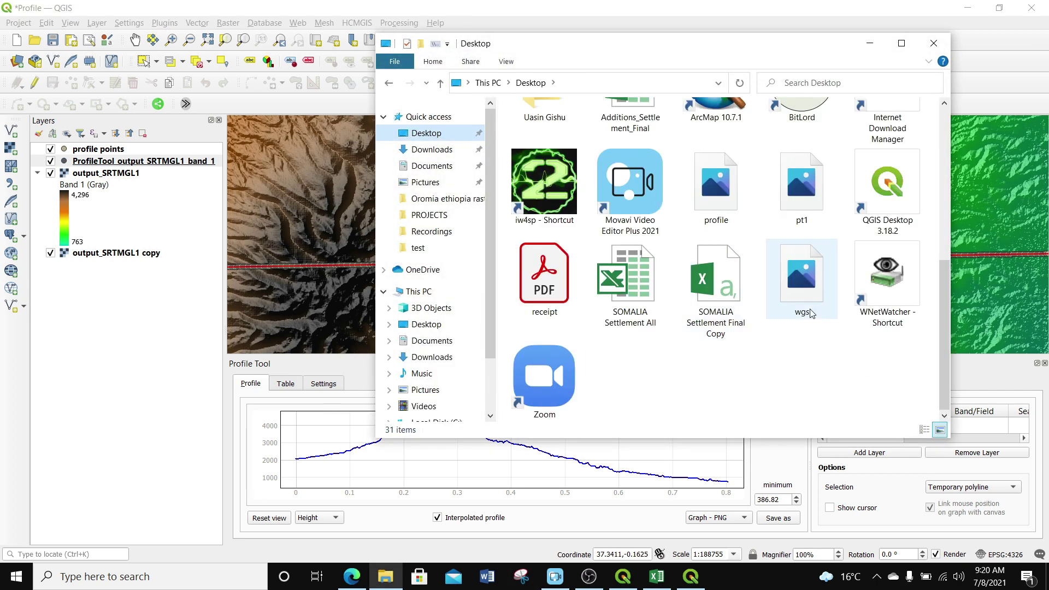
{"action": "double_click", "coordinate": [799, 191]}
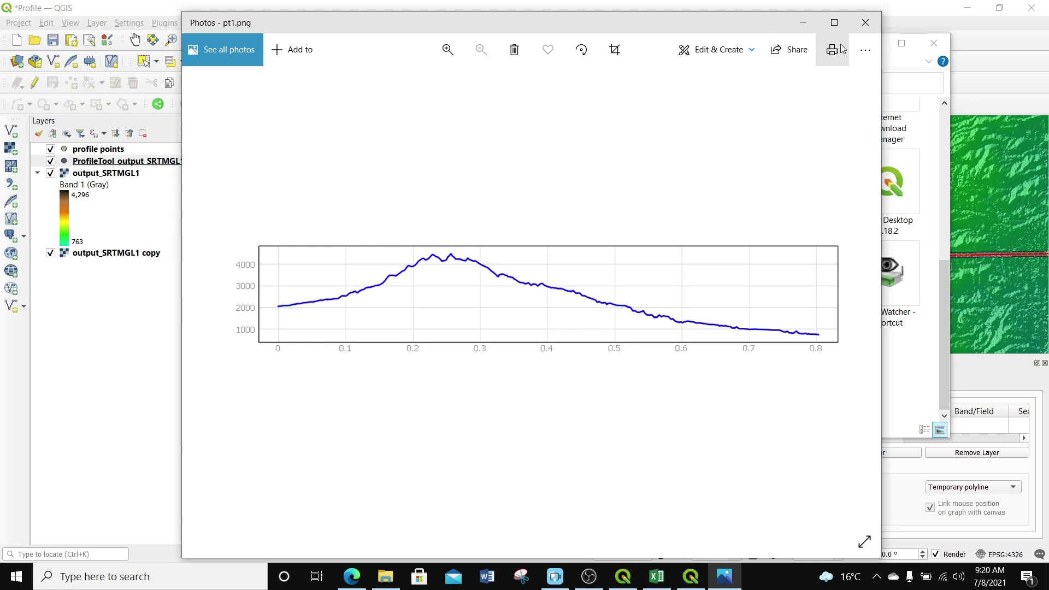
{"action": "left_click", "coordinate": [867, 28]}
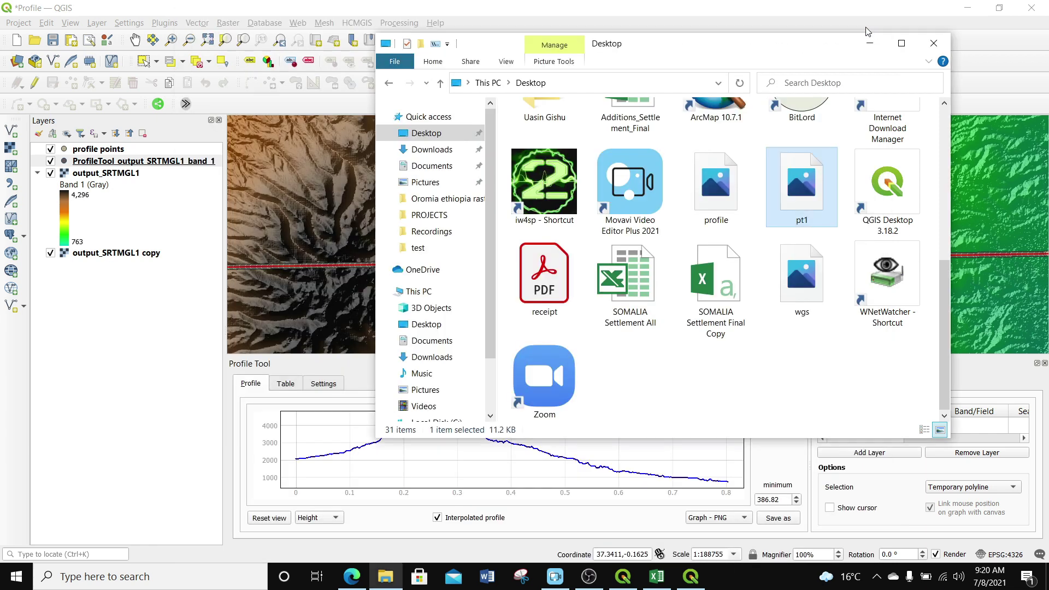
{"action": "left_click", "coordinate": [936, 43]}
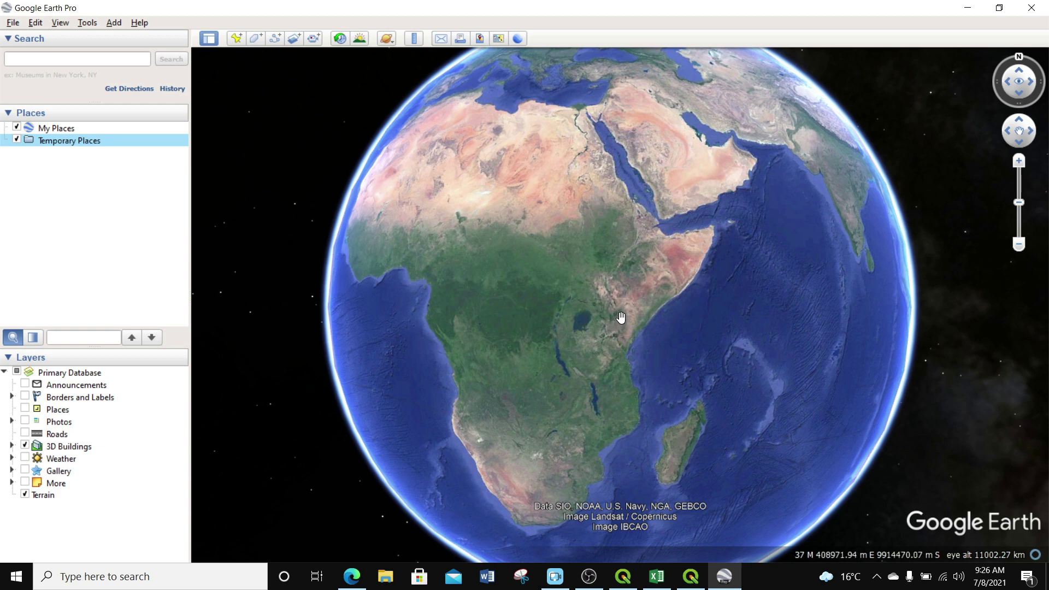
In Google Earth Pro, locate Mount Kenya and frame the whole mountain with its surroundings
{"action": "scroll", "coordinate": [616, 314], "scroll_direction": "up", "scroll_amount": 2}
{"action": "scroll", "coordinate": [616, 315], "scroll_direction": "up", "scroll_amount": 3}
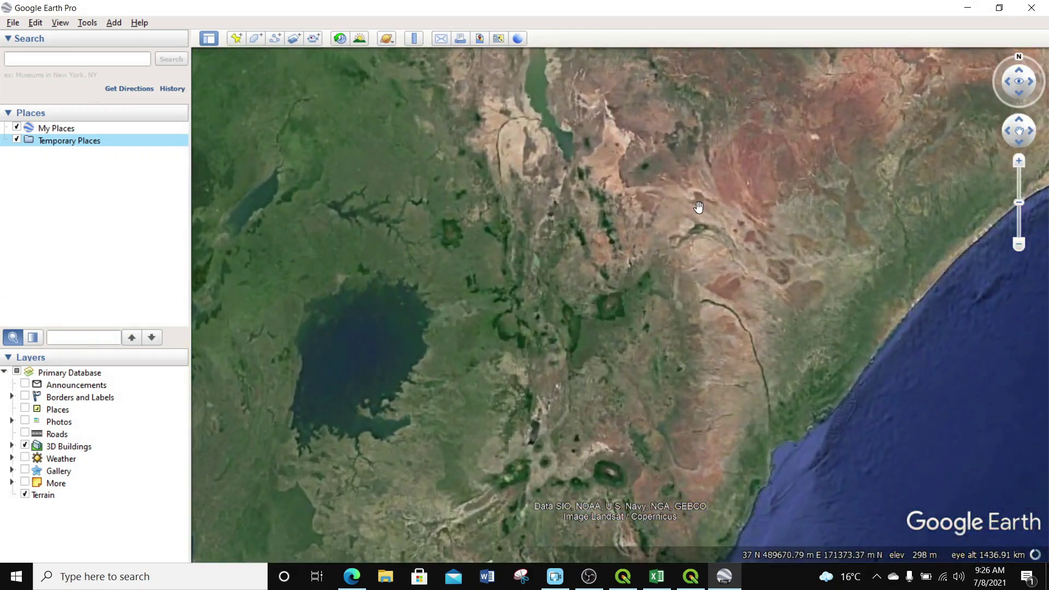
{"action": "left_click_drag", "start_coordinate": [698, 206], "coordinate": [664, 234]}
{"action": "scroll", "coordinate": [574, 356], "scroll_direction": "up", "scroll_amount": 3}
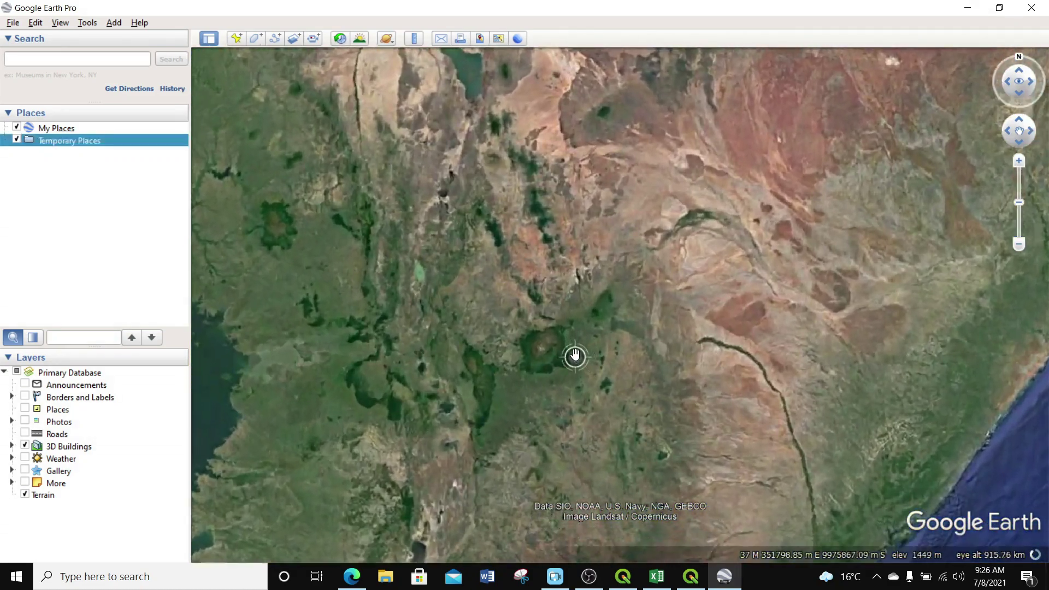
{"action": "left_click_drag", "start_coordinate": [574, 356], "coordinate": [628, 323]}
{"action": "scroll", "coordinate": [568, 328], "scroll_direction": "up", "scroll_amount": 3}
{"action": "scroll", "coordinate": [628, 321], "scroll_direction": "down", "scroll_amount": 2}
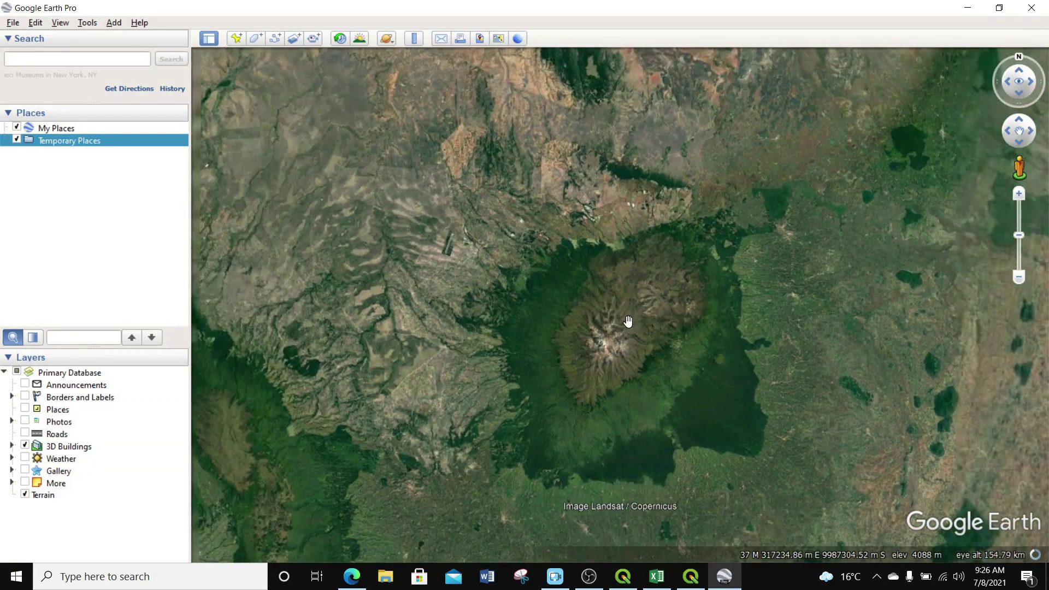
{"action": "scroll", "coordinate": [621, 338], "scroll_direction": "down", "scroll_amount": 1}
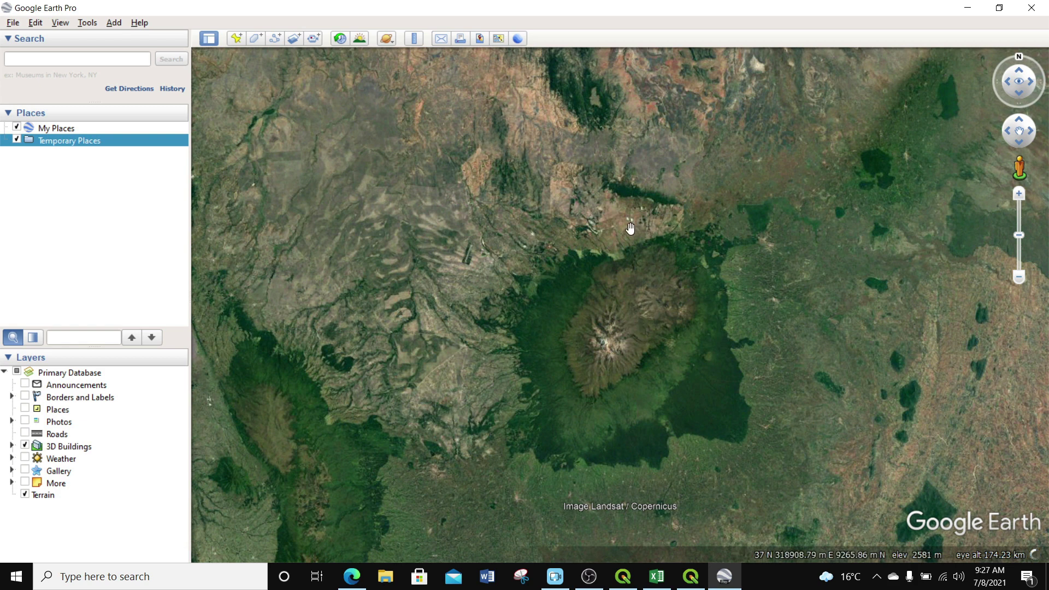
Start a new path and trace it from southwest of Mount Kenya, over the mountain near its summit, to the lowlands in the northeast
{"action": "left_click", "coordinate": [276, 39]}
{"action": "key", "text": "ctrl+shift+t"}
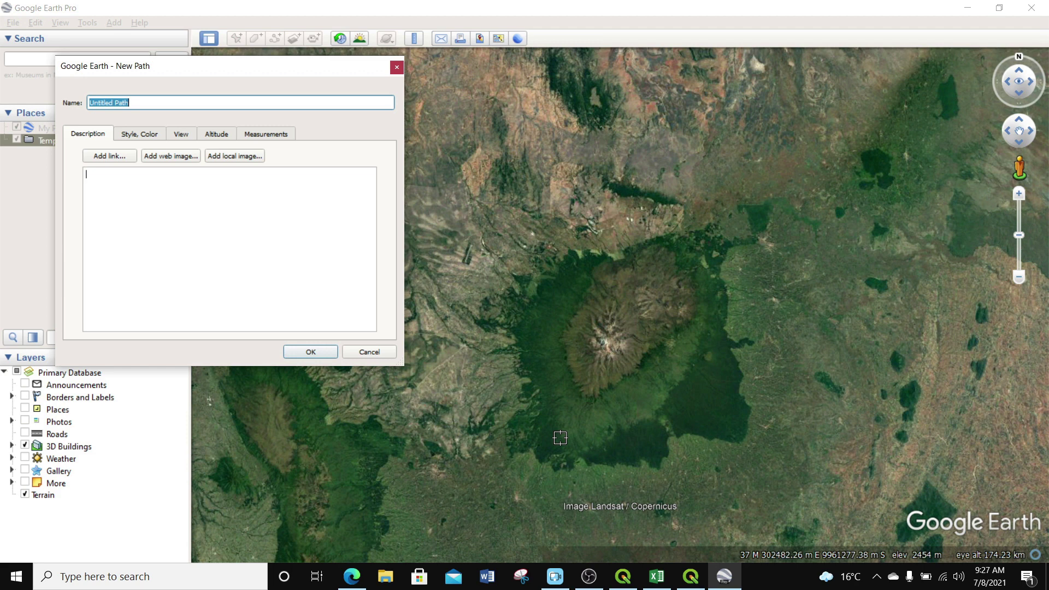
{"action": "left_click", "coordinate": [447, 479]}
{"action": "left_click", "coordinate": [471, 451]}
{"action": "left_click", "coordinate": [498, 436]}
{"action": "left_click", "coordinate": [527, 435]}
{"action": "left_click", "coordinate": [552, 436]}
{"action": "left_click", "coordinate": [592, 435]}
{"action": "mouse_move", "coordinate": [595, 437]}
{"action": "left_mouse_down"}
{"action": "mouse_move", "coordinate": [630, 383]}
{"action": "mouse_move", "coordinate": [626, 307]}
{"action": "mouse_move", "coordinate": [803, 139]}
{"action": "left_mouse_up"}
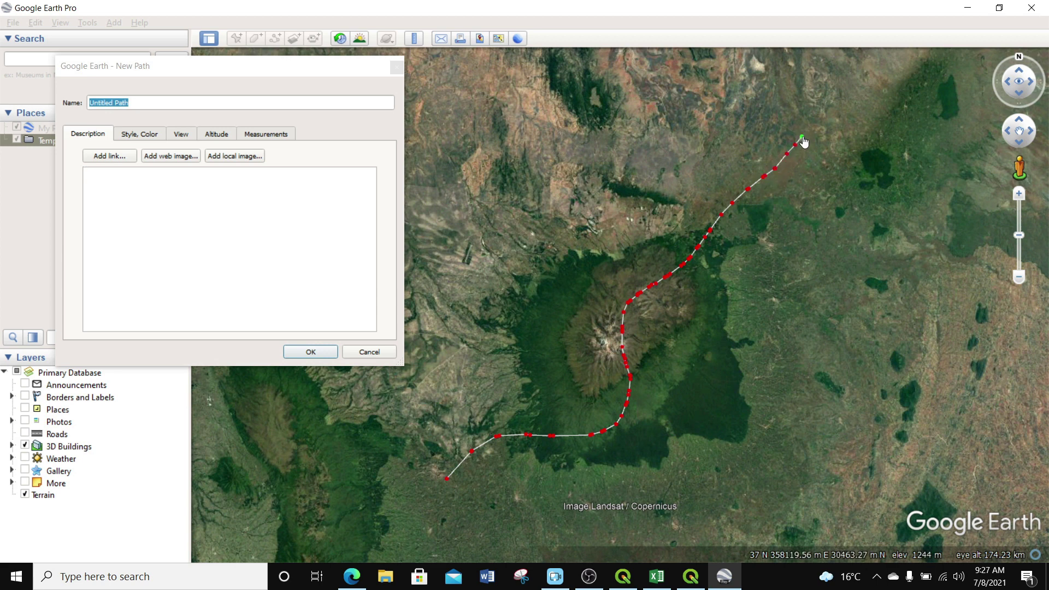
Name the path "profile", give its line the red color #ff0000 and a width of 2.1, and save it
{"action": "left_click", "coordinate": [146, 101]}
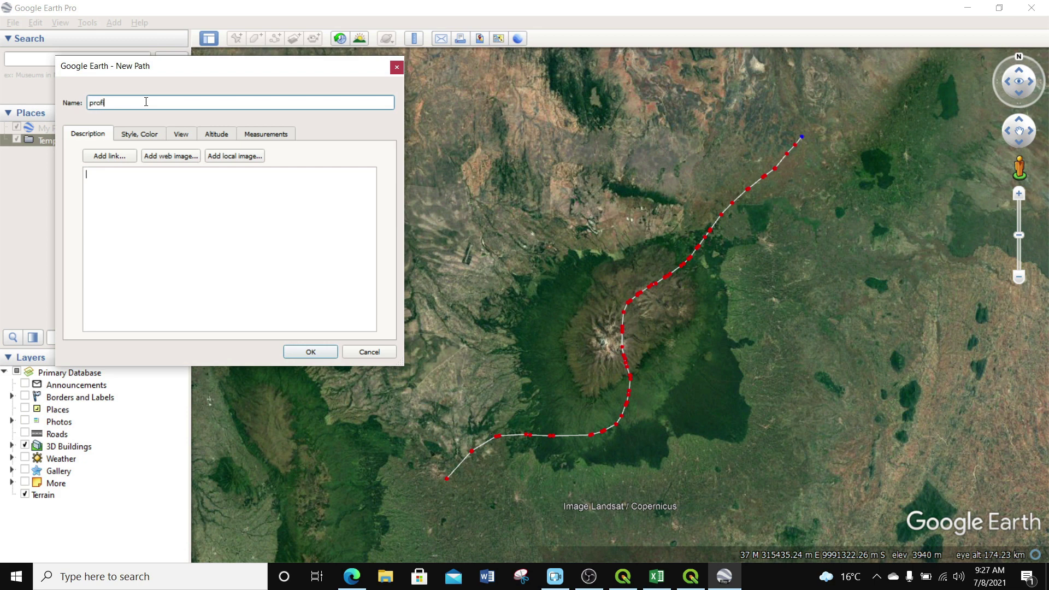
{"action": "left_click", "coordinate": [152, 140]}
{"action": "left_click", "coordinate": [124, 181]}
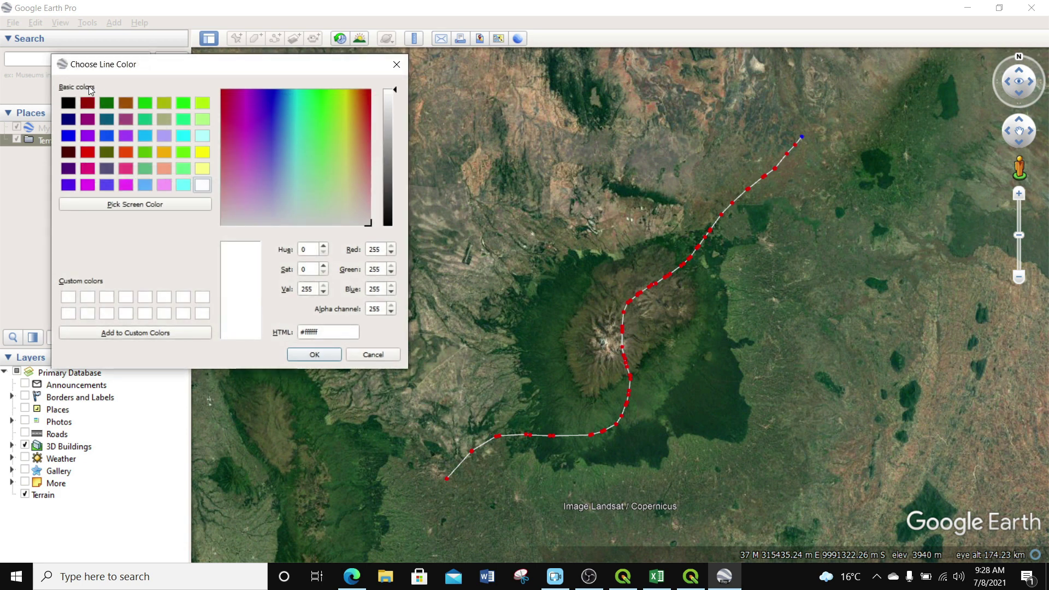
{"action": "left_click", "coordinate": [87, 153]}
{"action": "left_click", "coordinate": [314, 360]}
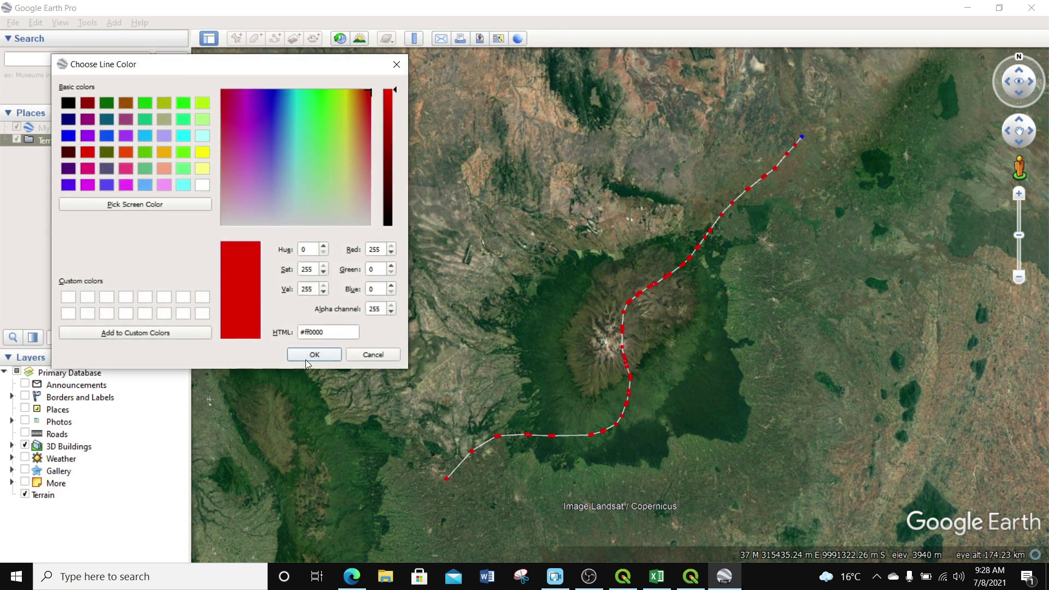
{"action": "left_click", "coordinate": [307, 359]}
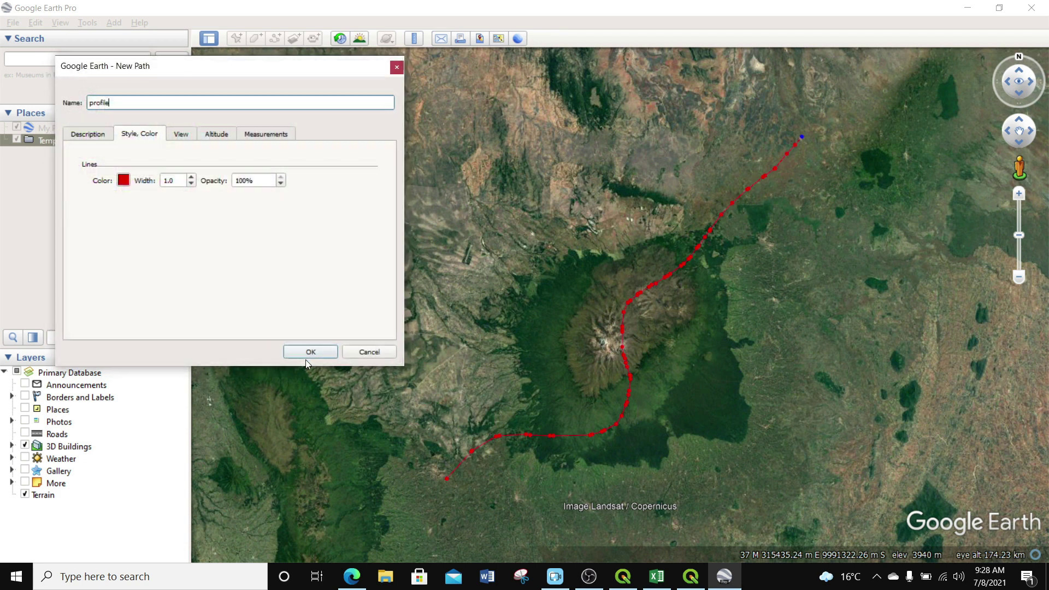
{"action": "left_click", "coordinate": [191, 182]}
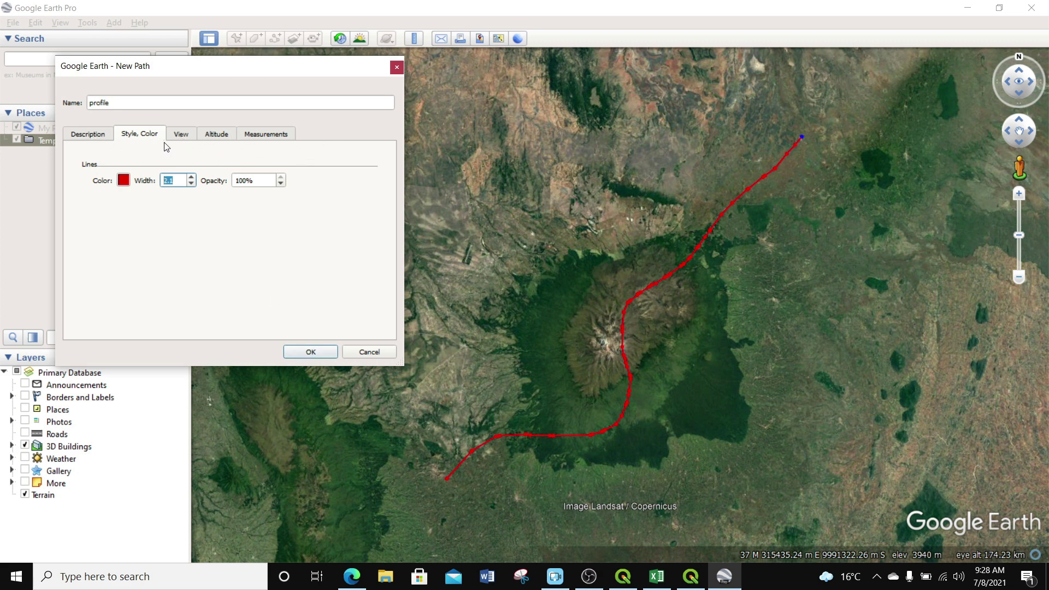
{"action": "left_click", "coordinate": [301, 350]}
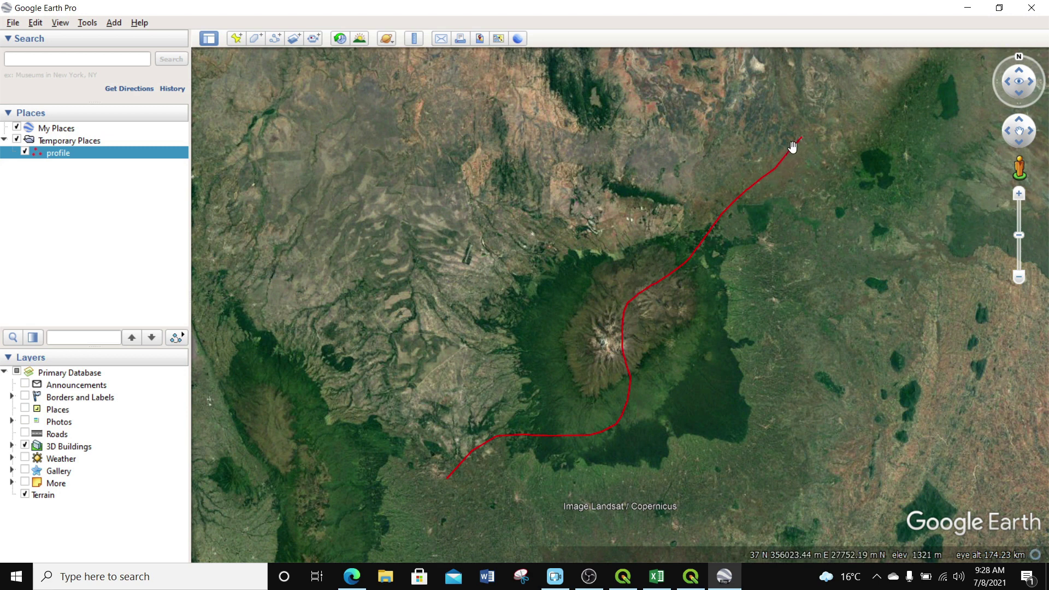
Show the elevation profile of the "profile" path
{"action": "left_click", "coordinate": [313, 215]}
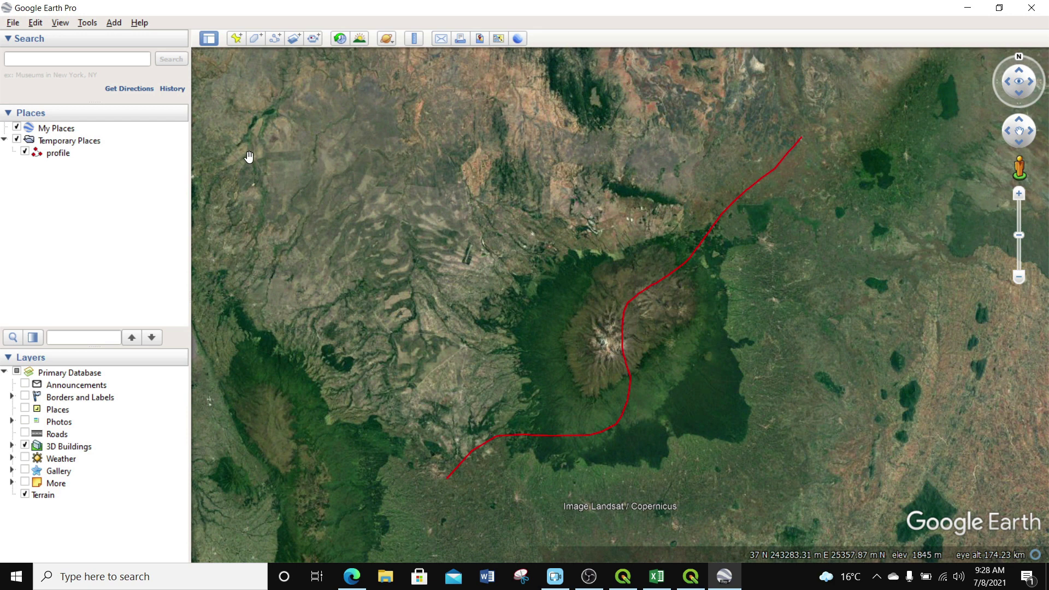
{"action": "right_click", "coordinate": [51, 157]}
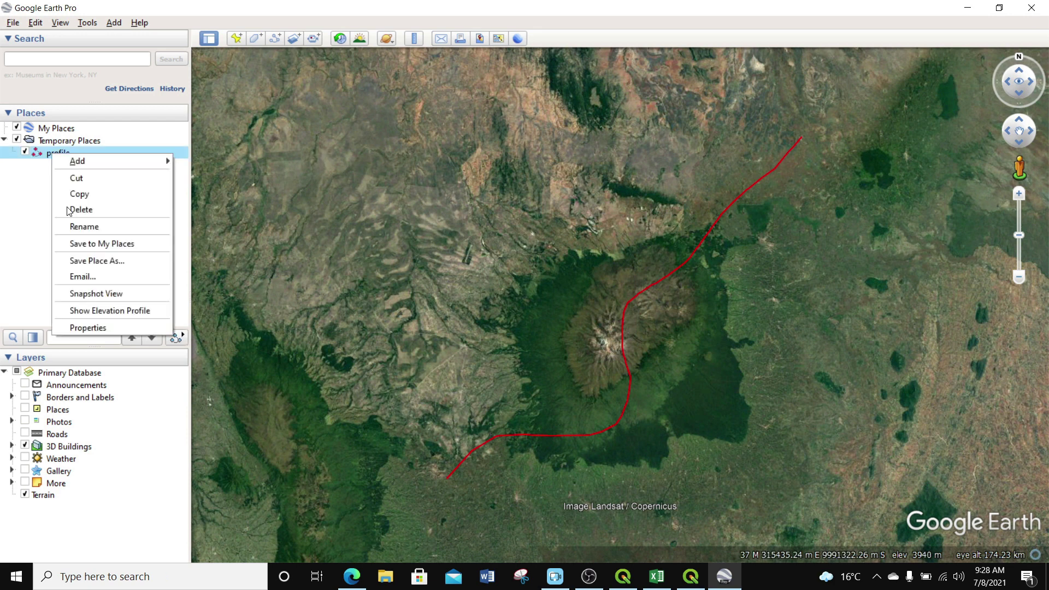
{"action": "left_click", "coordinate": [81, 311]}
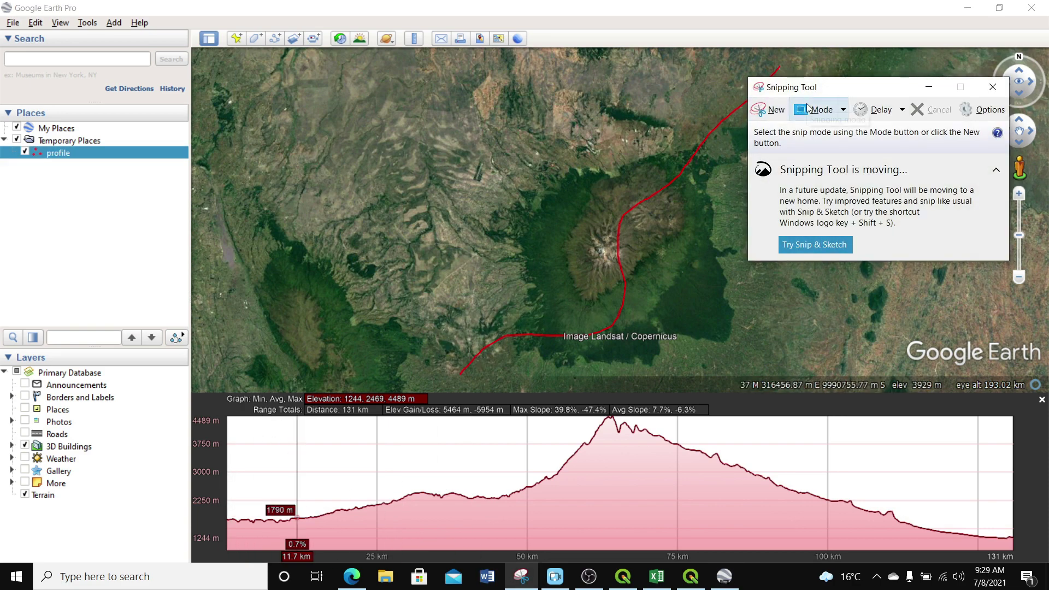
Capture the elevation profile graph with Snipping Tool and save it to the Desktop as a PNG named "pt2"
{"action": "left_click", "coordinate": [769, 109]}
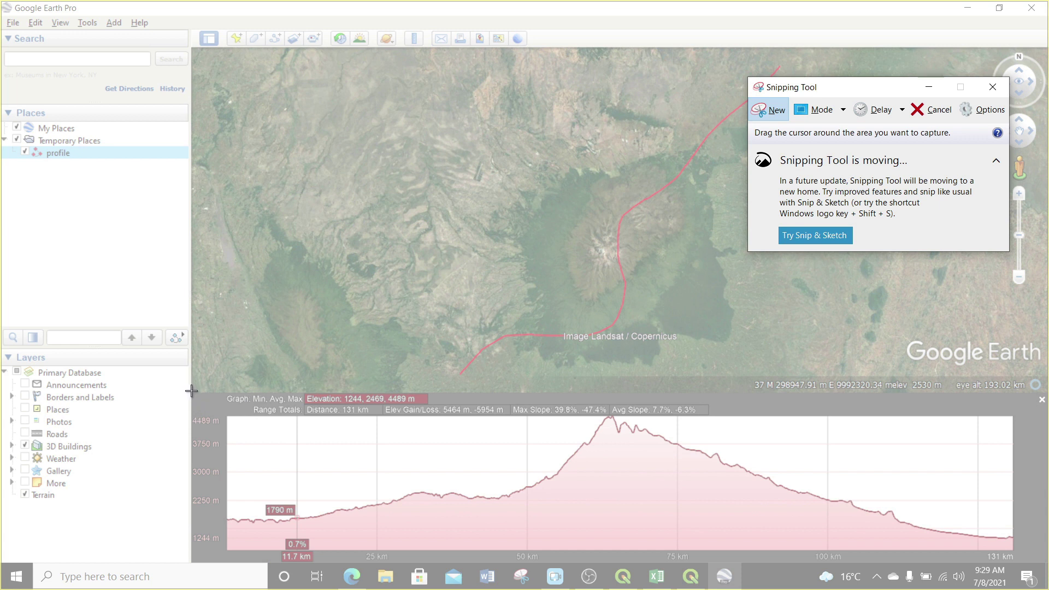
{"action": "left_click_drag", "start_coordinate": [192, 394], "coordinate": [1040, 569]}
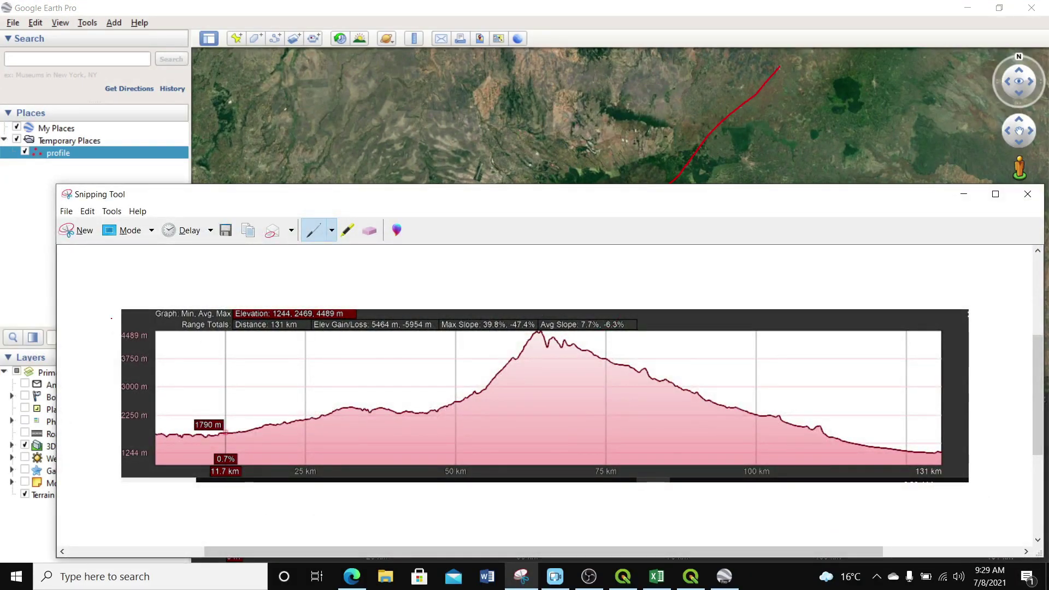
{"action": "left_click", "coordinate": [228, 234]}
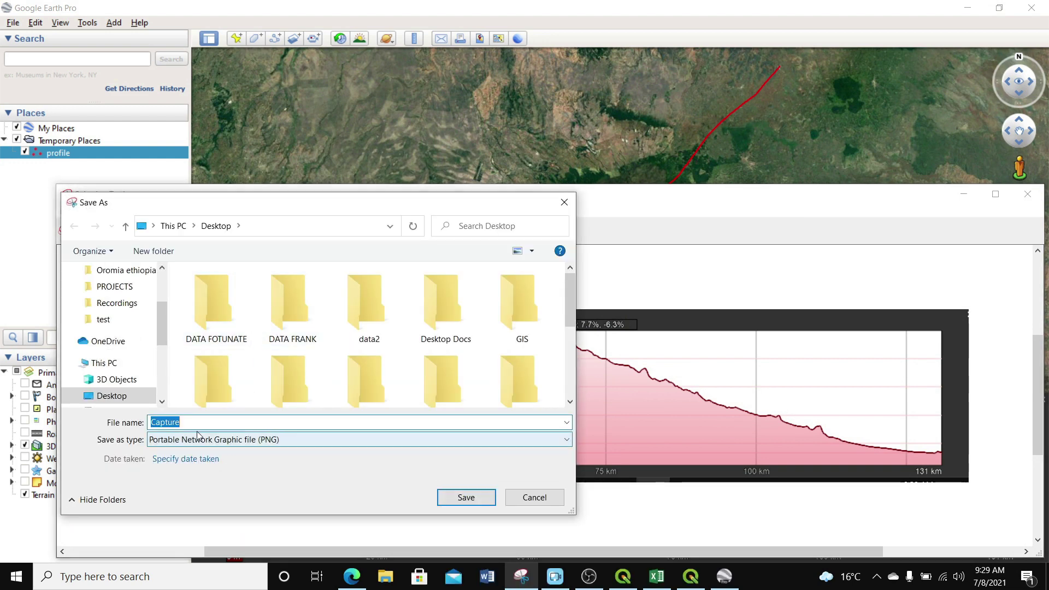
{"action": "type", "text": "p"}
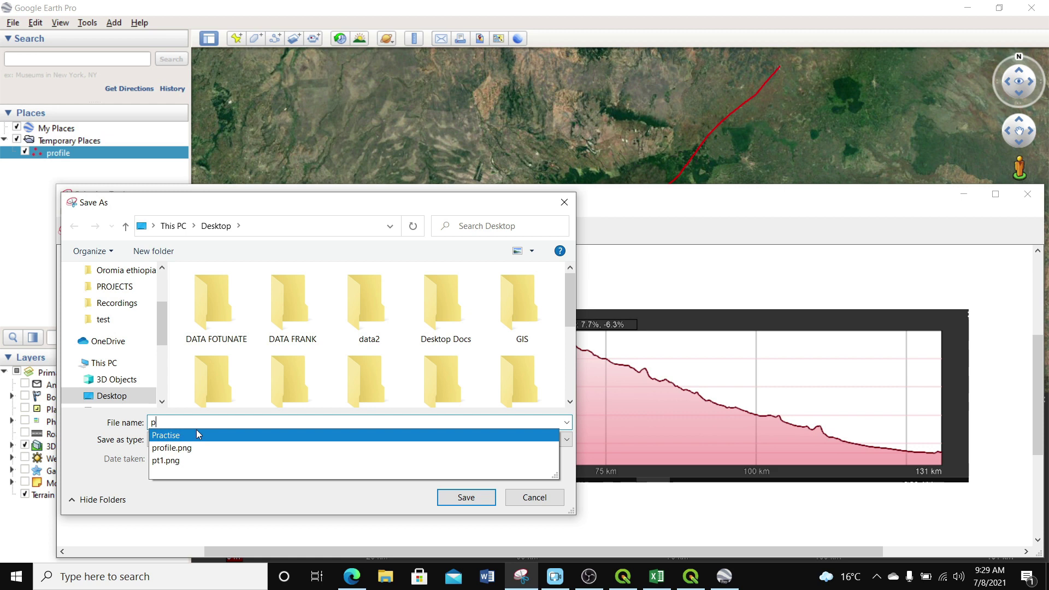
{"action": "type", "text": "t2"}
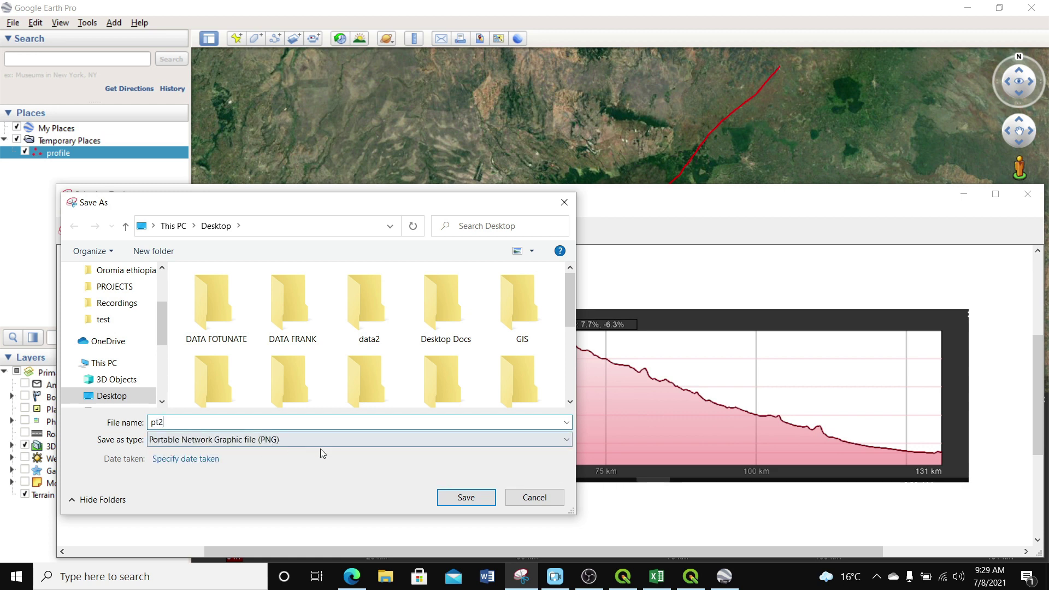
{"action": "left_click", "coordinate": [466, 497]}
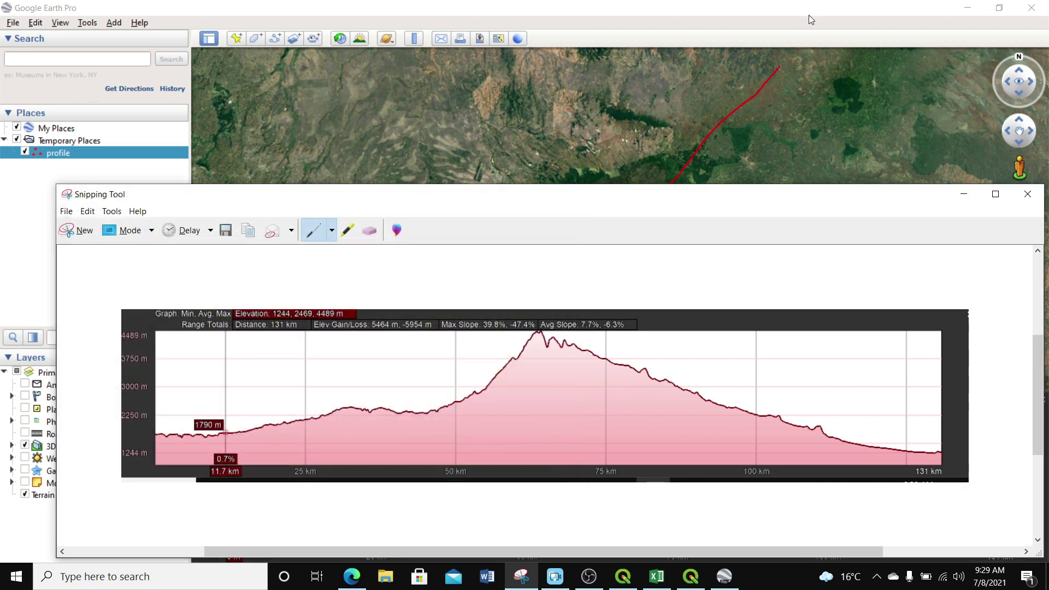
View the saved pt2 image from the Desktop, and return to QGIS after closing the viewer, File Explorer and Snipping Tool
{"action": "left_click", "coordinate": [385, 577]}
{"action": "left_click", "coordinate": [877, 176]}
{"action": "double_click", "coordinate": [877, 176]}
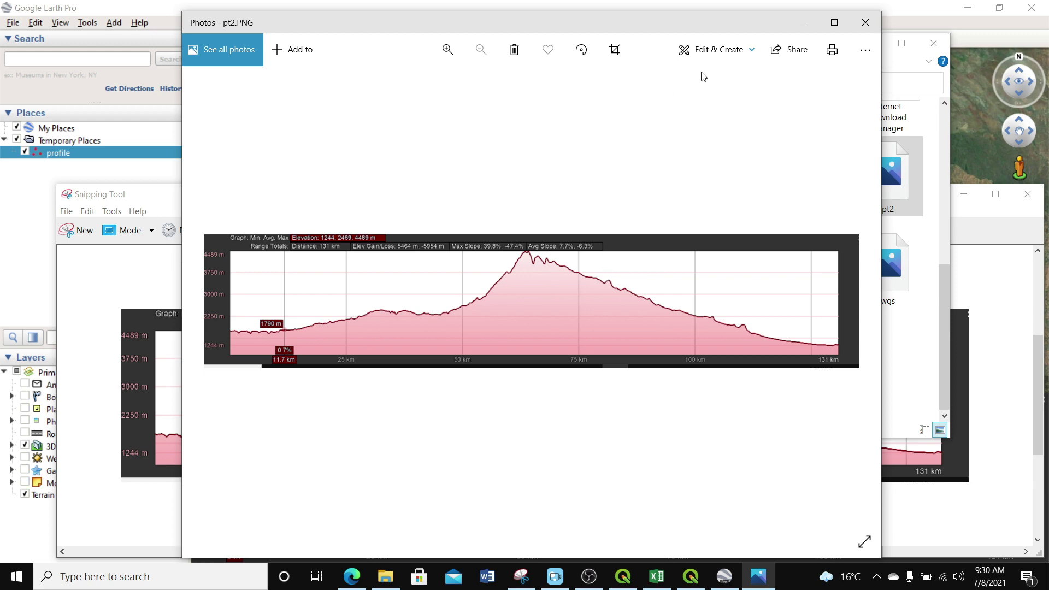
{"action": "key", "text": "alt+F4"}
{"action": "key", "text": "alt+F4"}
{"action": "left_click", "coordinate": [1028, 194]}
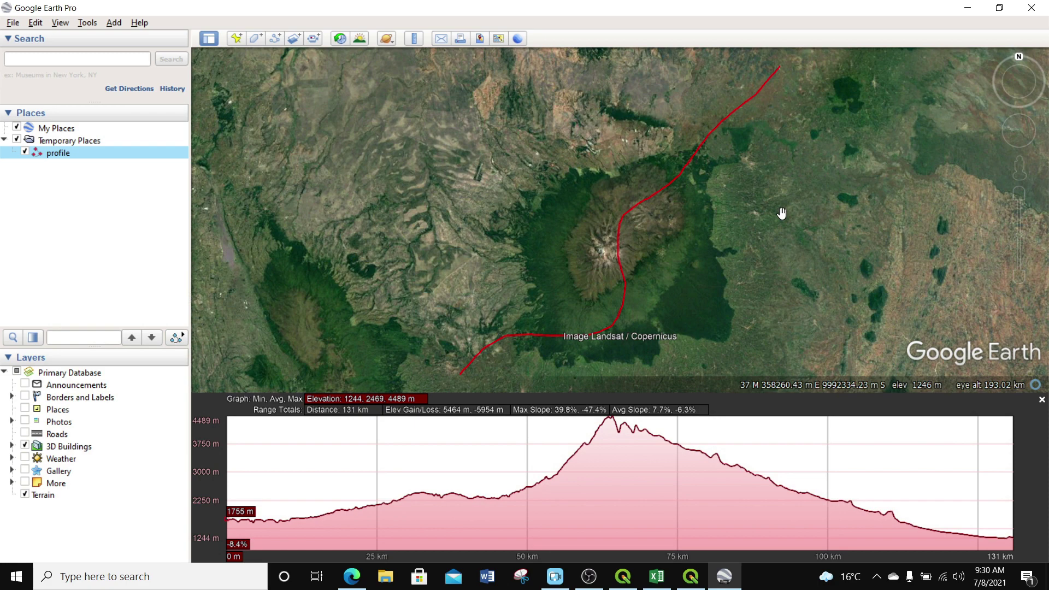
{"action": "key", "text": "alt+Tab"}
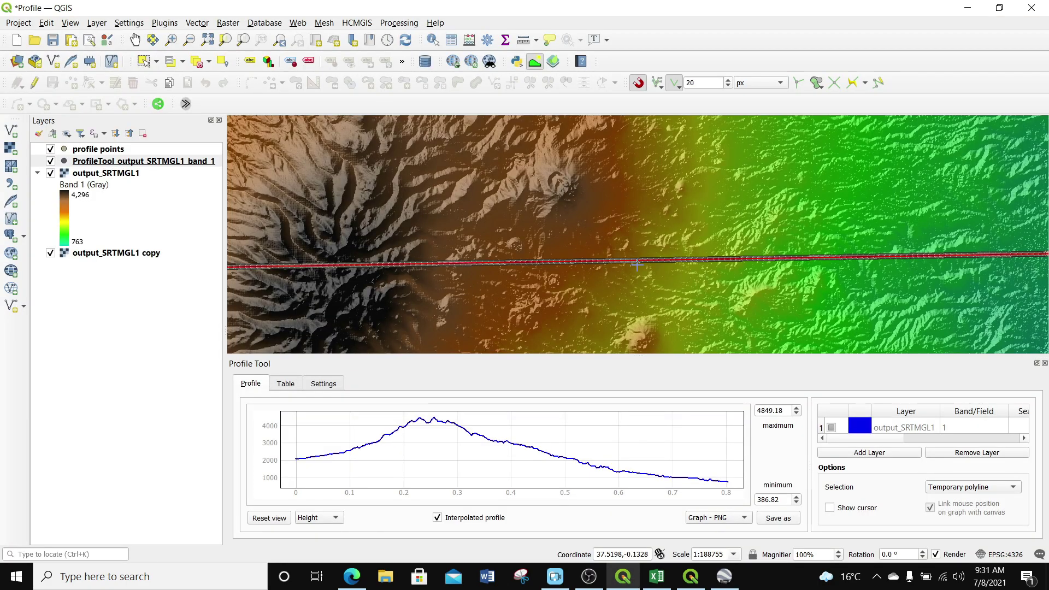